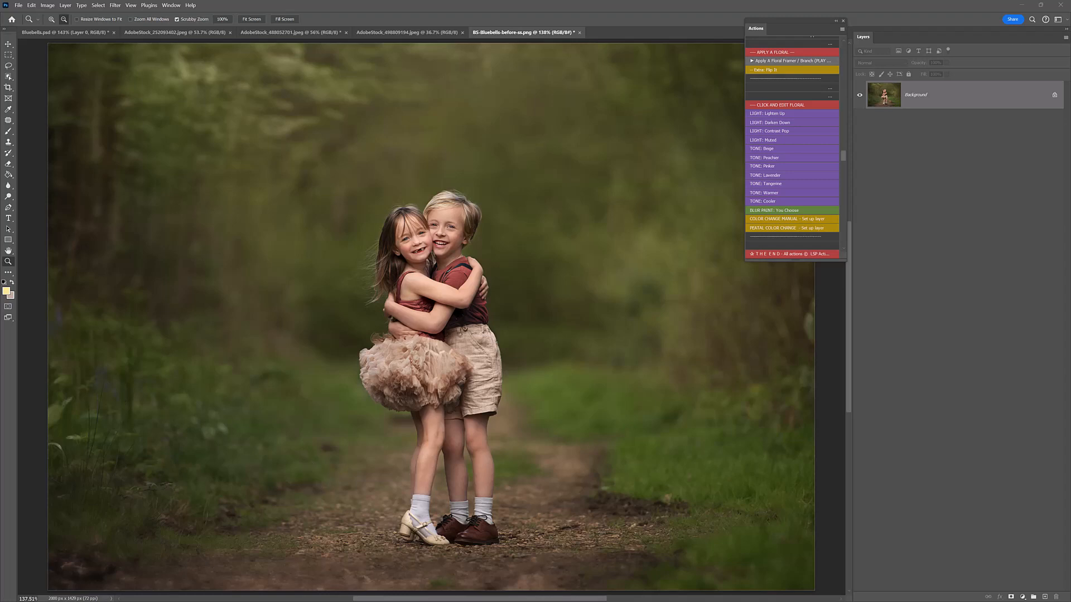
Step: Collapse the floating Actions panel and move the 25 Bluebells and Meadow folder window clear of the children in the photo
key(alt+Tab)
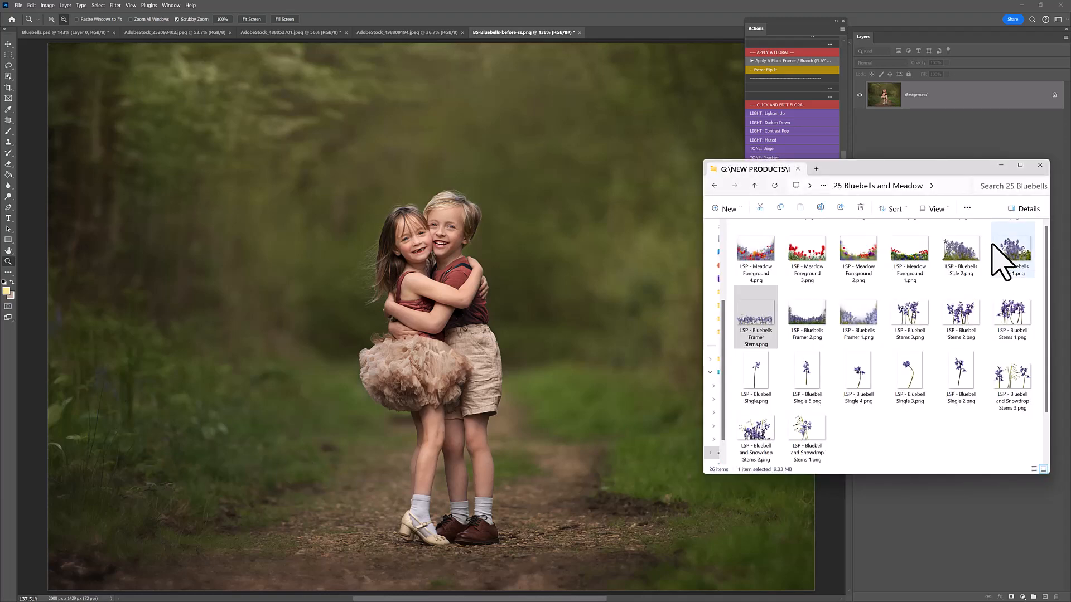
click(841, 22)
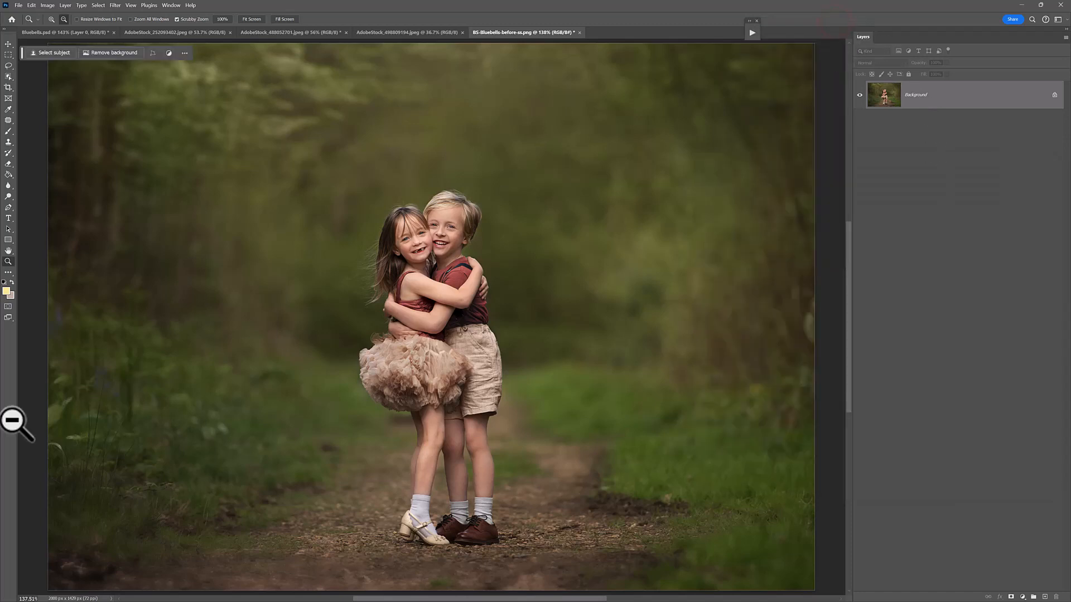
key(alt+Tab)
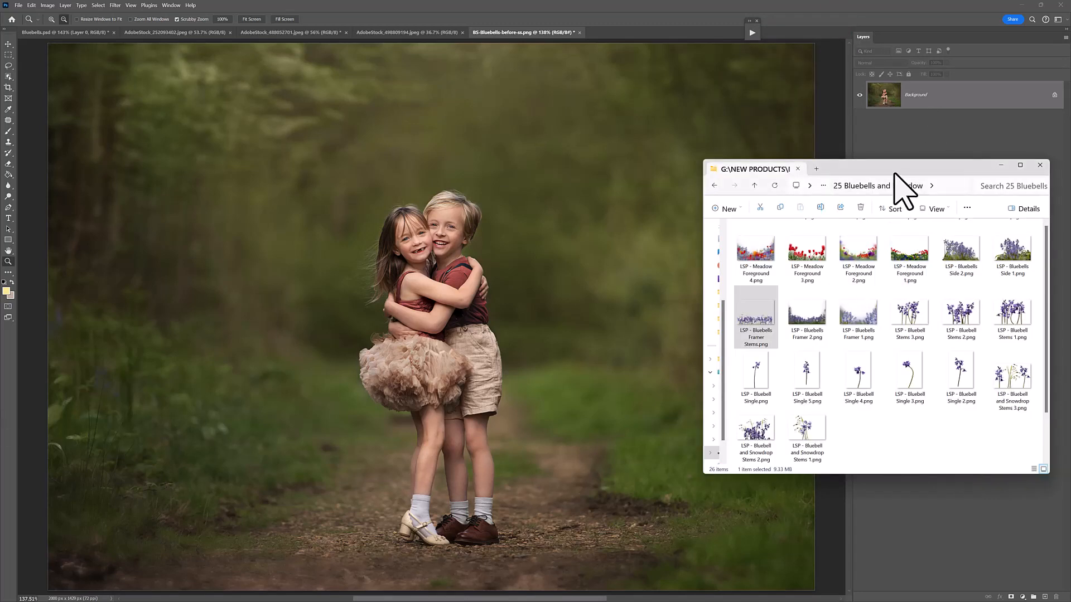
drag(893, 168, 904, 286)
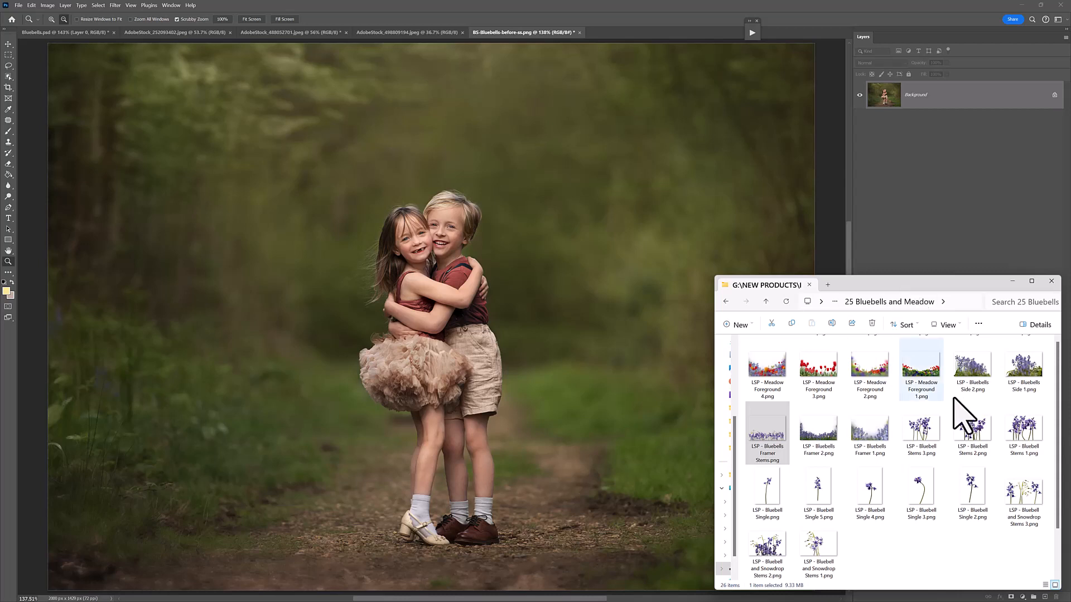
drag(963, 285, 976, 264)
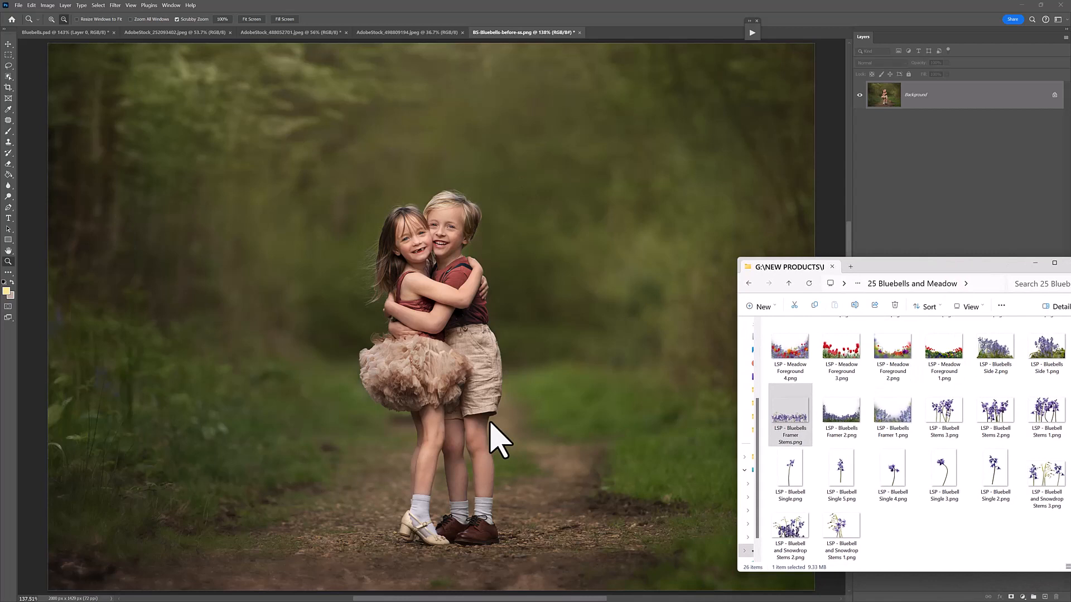
Step: Place LSP - Bluebell Single 4.png in the photo, scaled to about 14%, on the foreground grass to the right of the path
drag(890, 473, 874, 475)
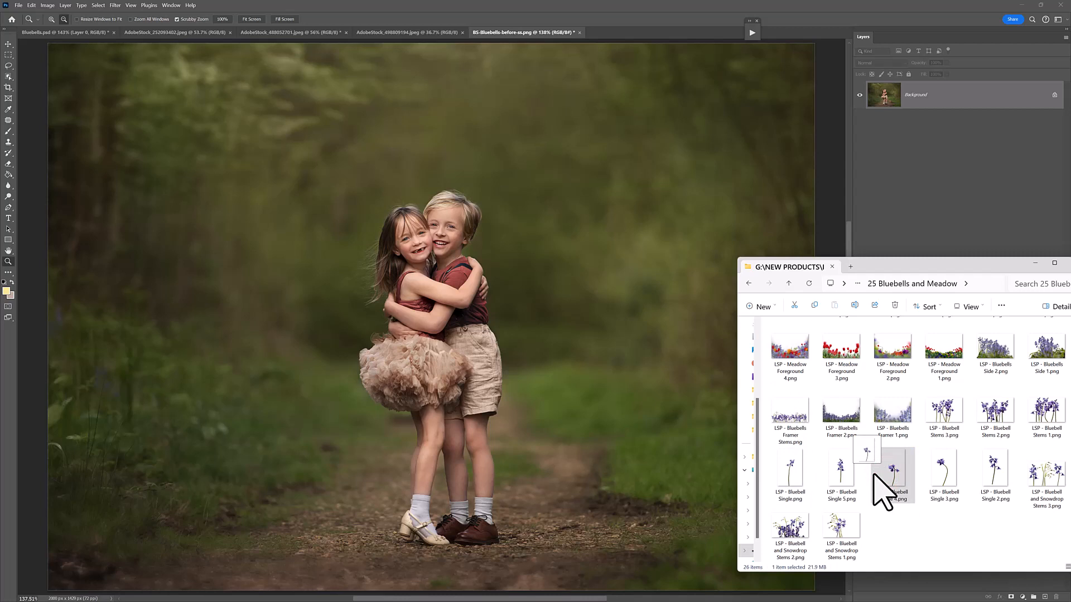
drag(874, 474, 579, 347)
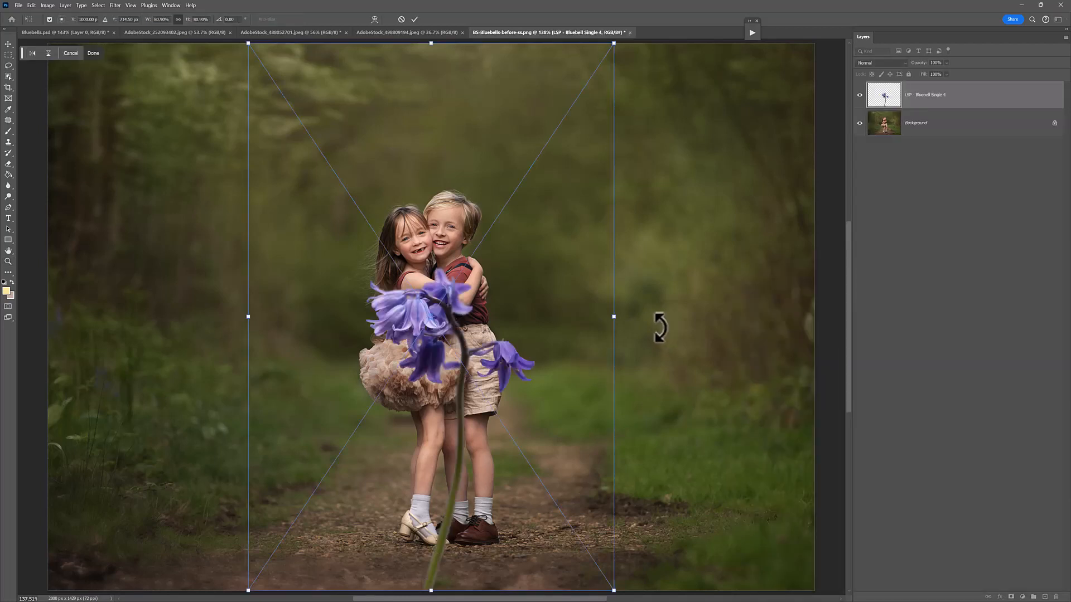
drag(617, 318, 310, 316)
drag(292, 335, 745, 499)
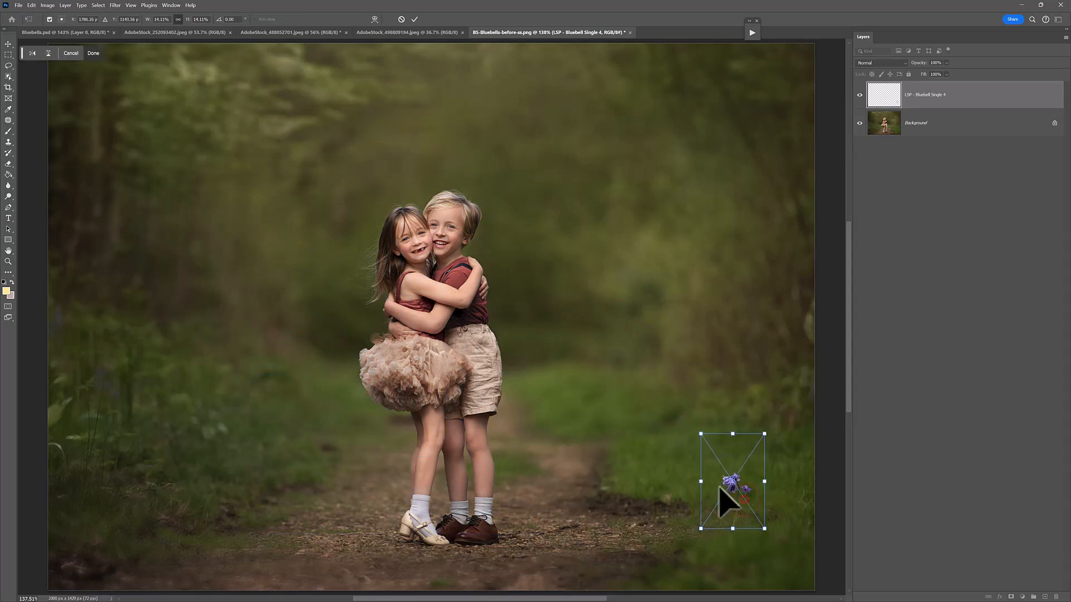
key(Return)
key(z)
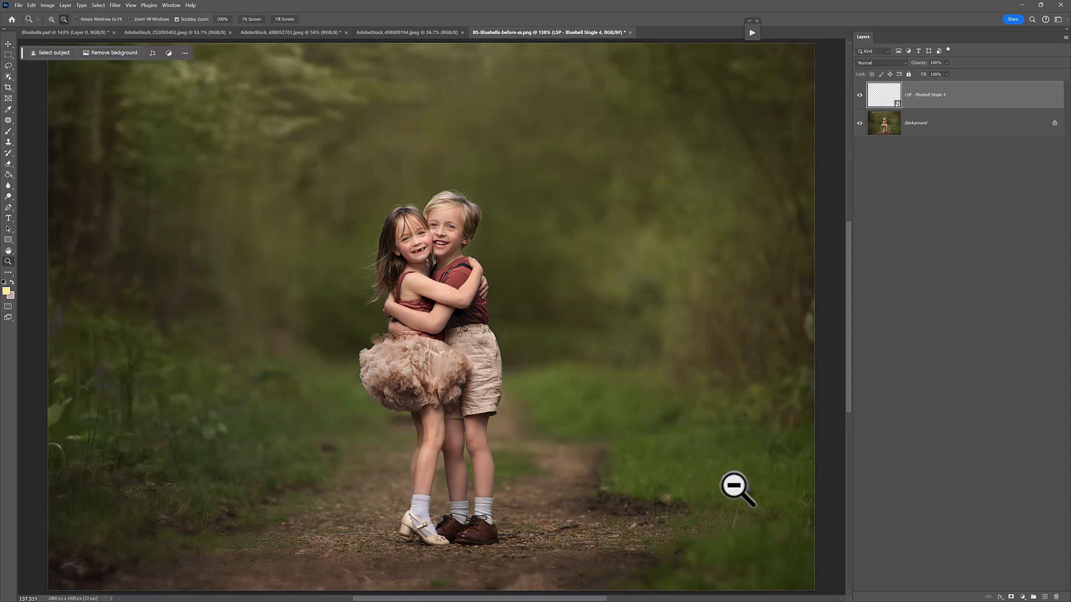
key(v)
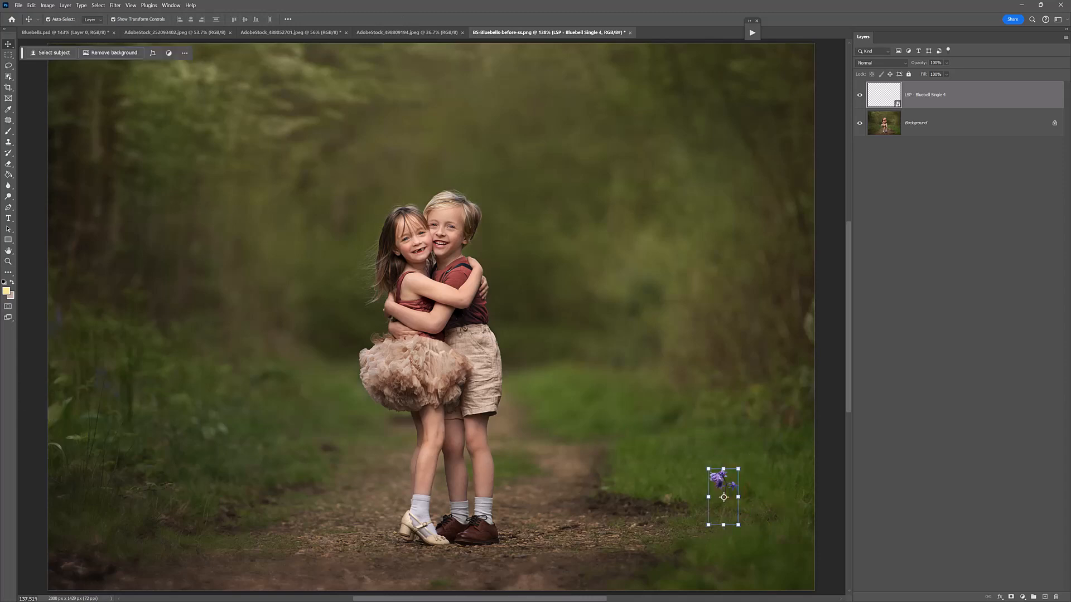
Step: Place LSP - Bluebell Single 3.png, scaled to about 13% and flipped horizontally, on the grass to the left of the path
key(alt+Tab)
drag(942, 471, 613, 407)
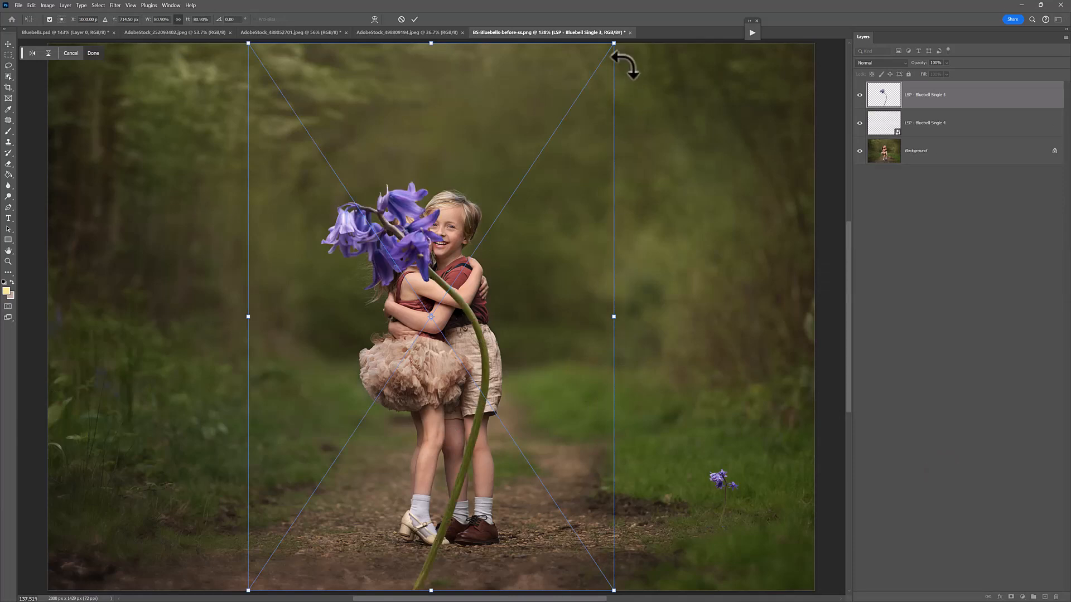
drag(614, 46, 245, 403)
right_click(237, 429)
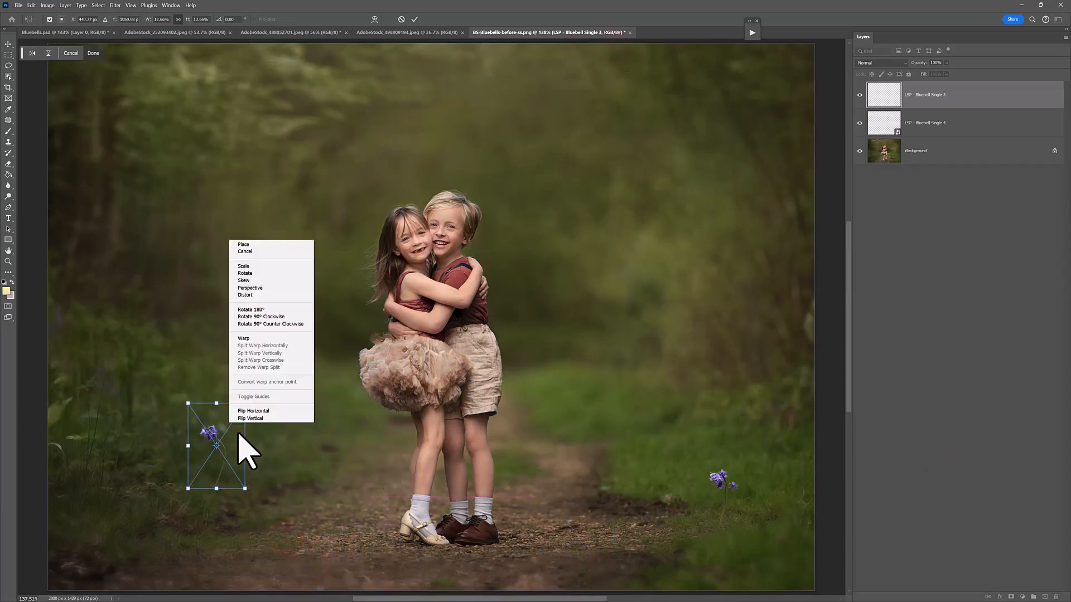
click(251, 411)
drag(238, 467, 251, 471)
key(Return)
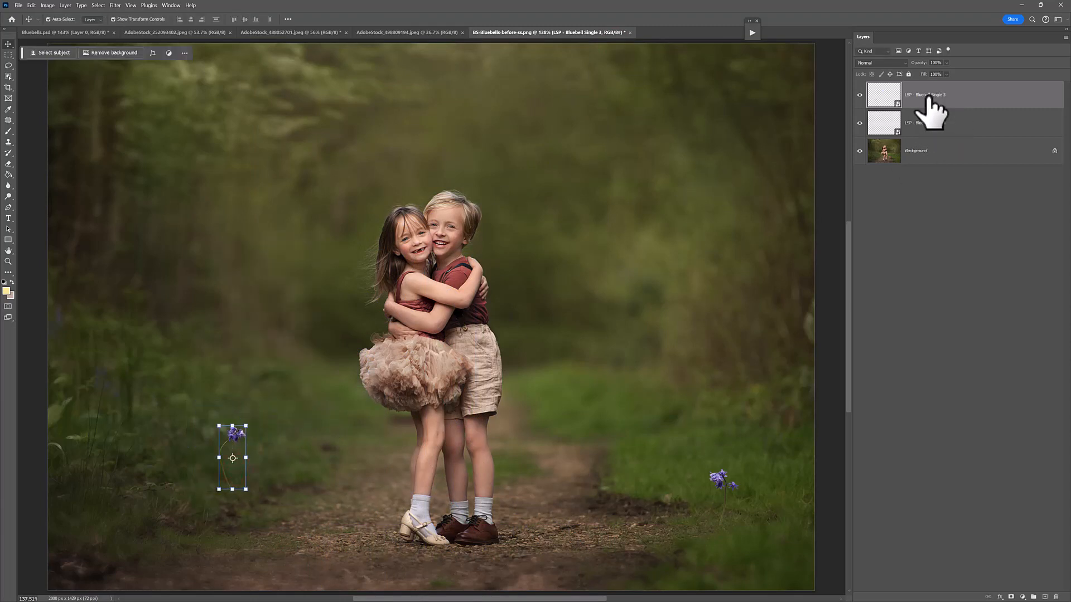
Step: Place LSP - Bluebell Single 5.png as a small flower on the right-hand grass, farther back than the Single 4 bluebell
key(alt+Tab)
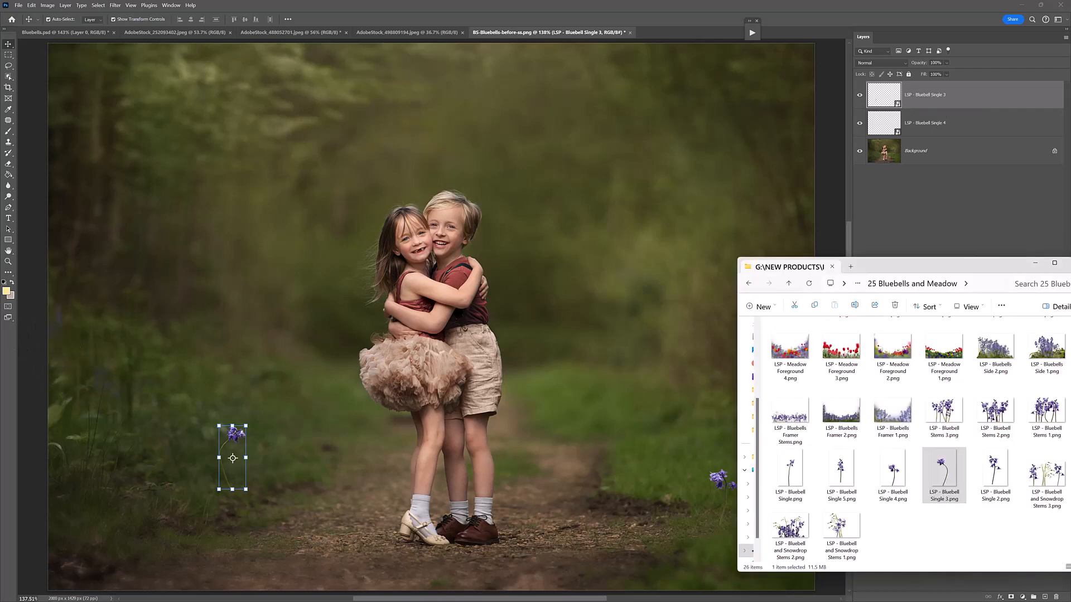
click(842, 474)
drag(842, 474, 730, 432)
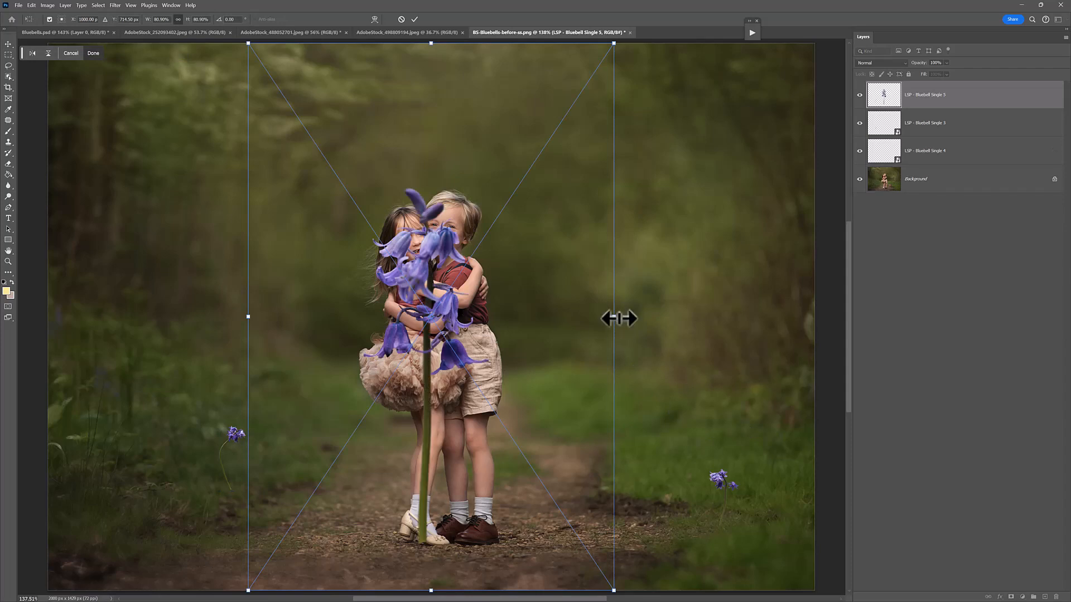
drag(616, 316, 673, 423)
key(Return)
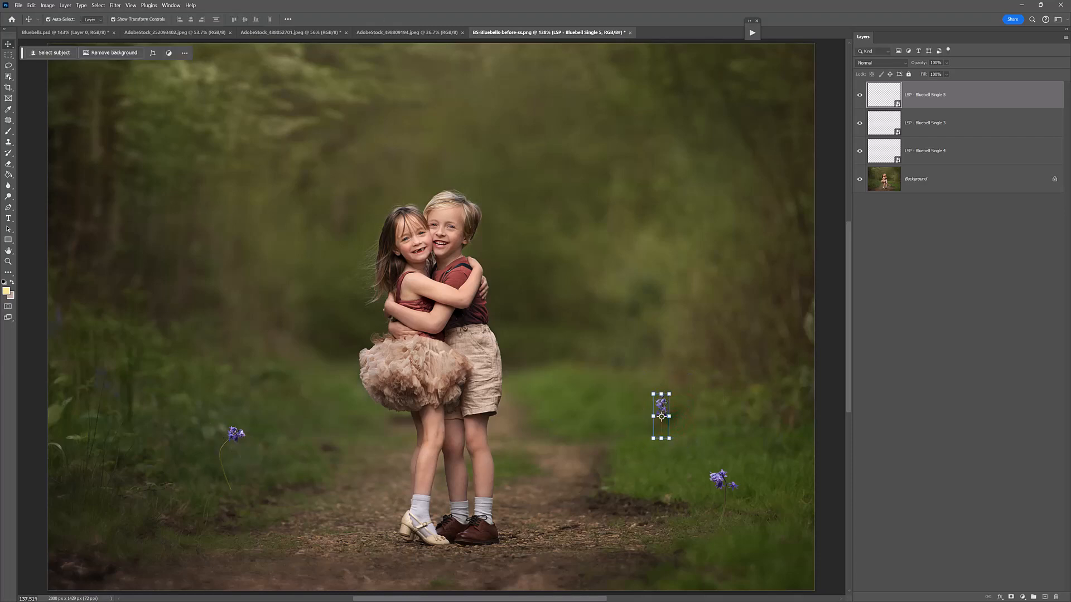
Step: Place LSP - Bluebell Single.png as a small flower on the left-hand grass, farther back than the Single 3 bluebell
key(alt+Tab)
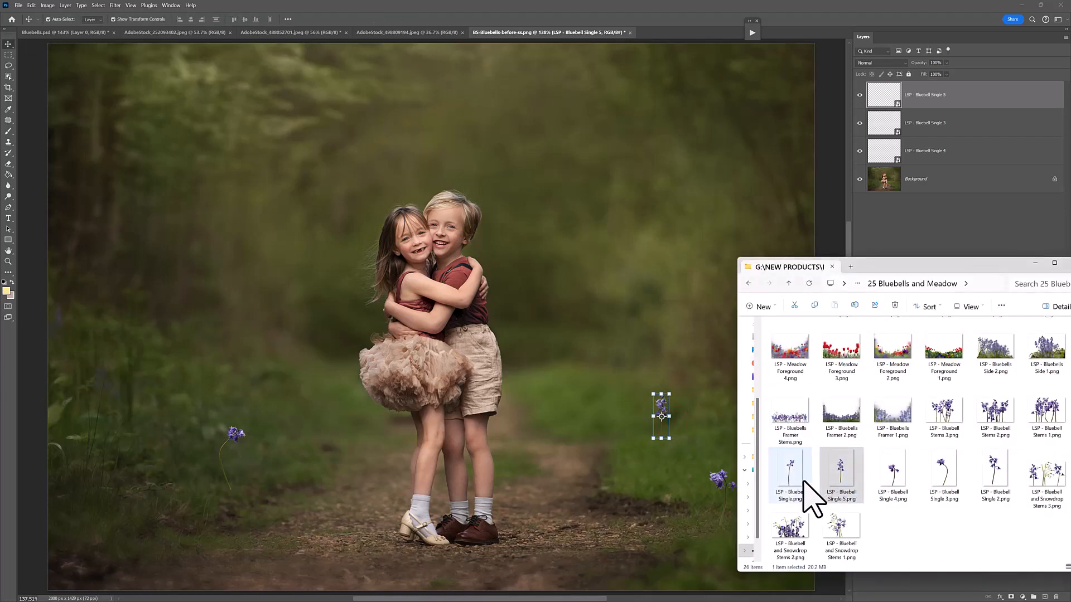
drag(808, 490, 627, 403)
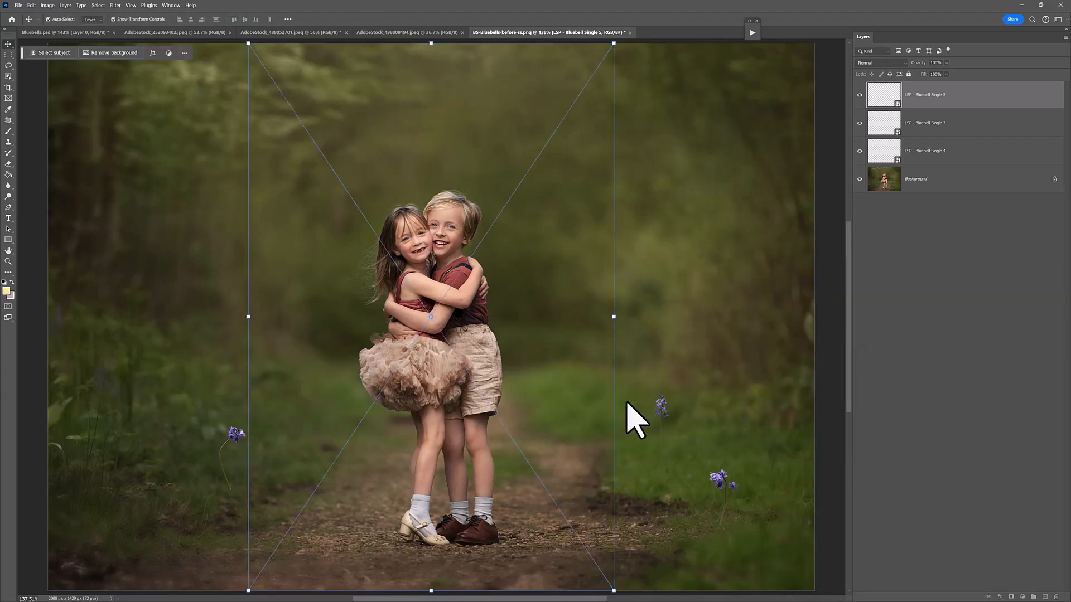
drag(614, 313, 279, 411)
double_click(276, 392)
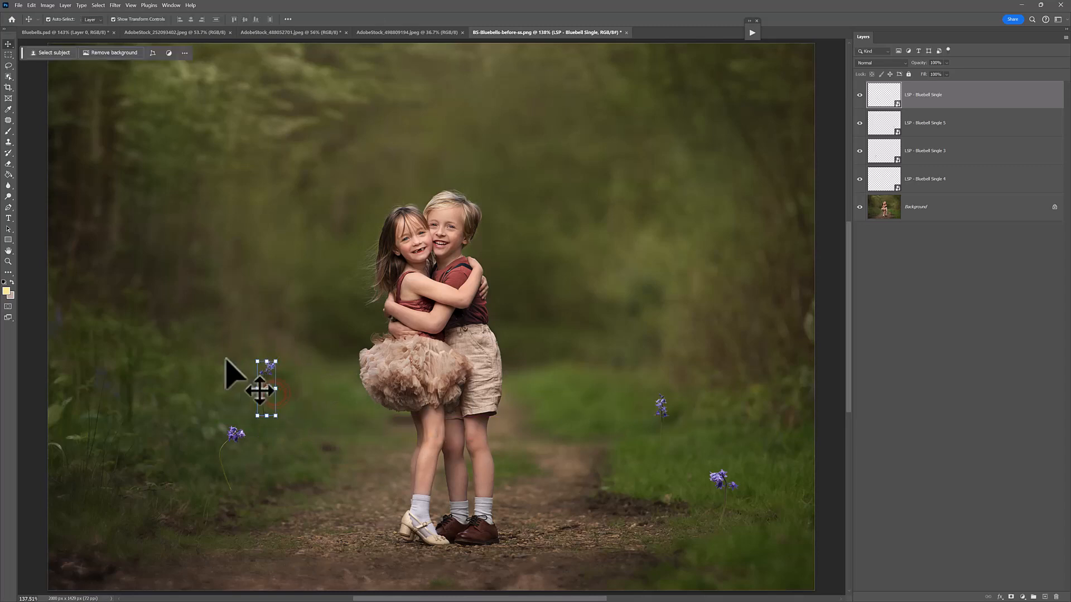
Step: Place LSP - Bluebell Single 2.png as a small flower on the distant grass just right of the path
key(alt+Tab)
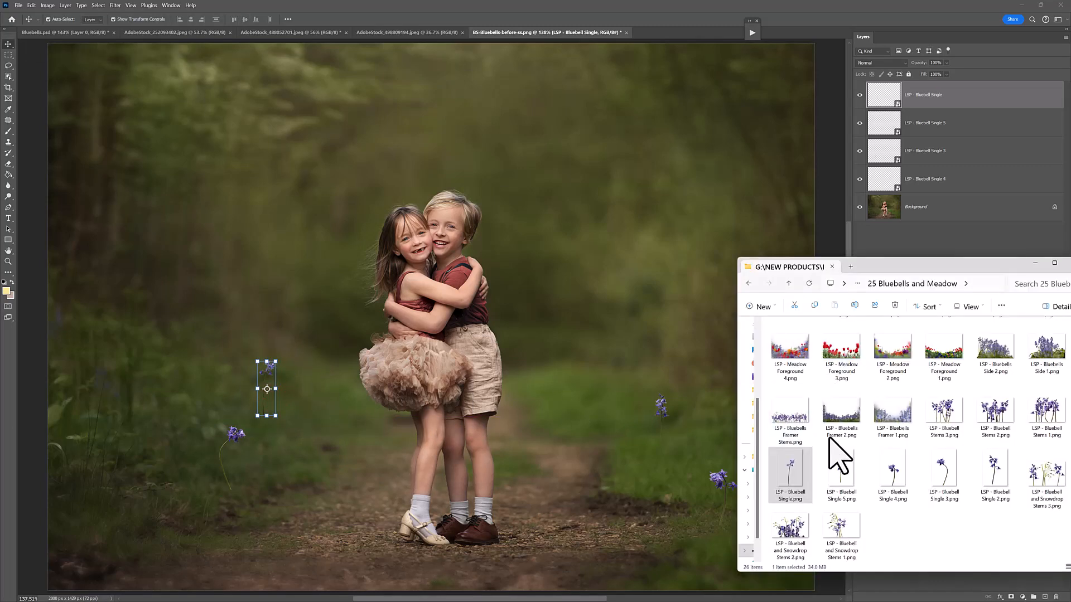
drag(997, 469, 559, 337)
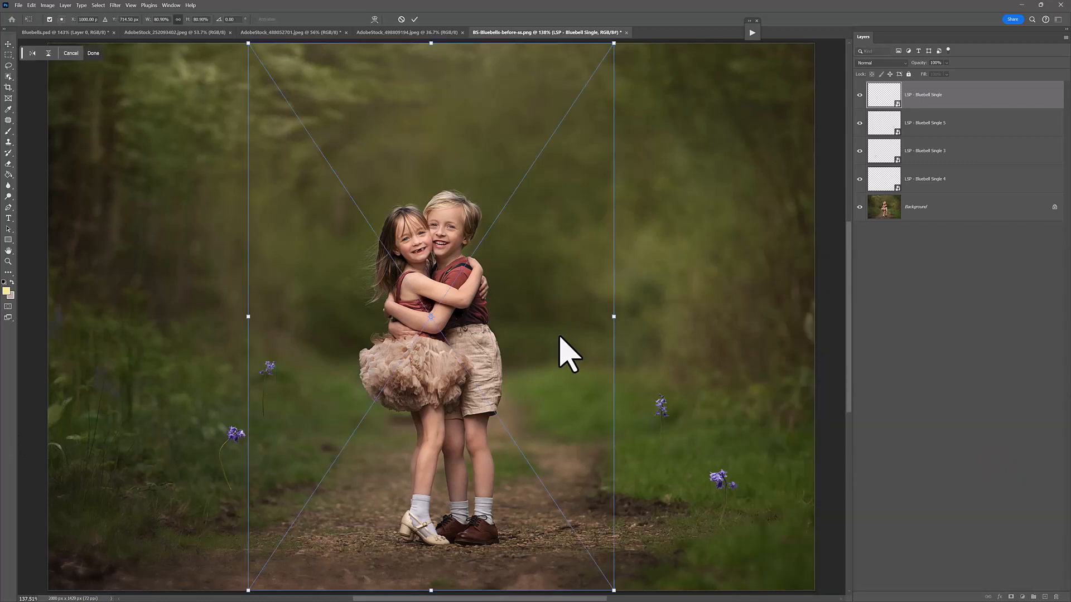
drag(616, 317, 613, 429)
key(Return)
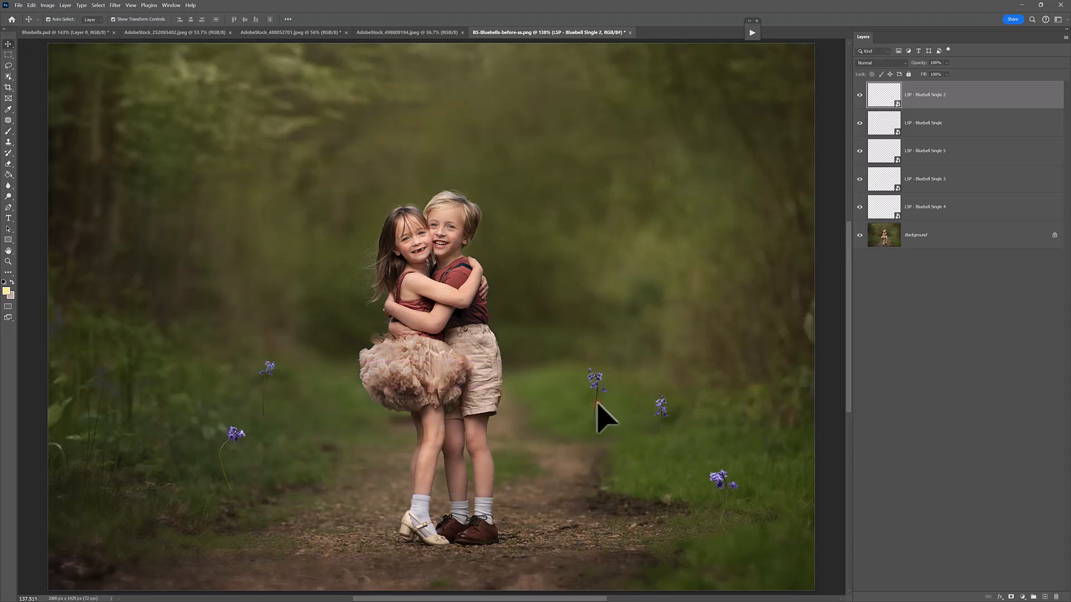
Step: Apply a Gaussian Blur with a radius of about 3 pixels to the LSP - Bluebell Single 2 flower
click(597, 403)
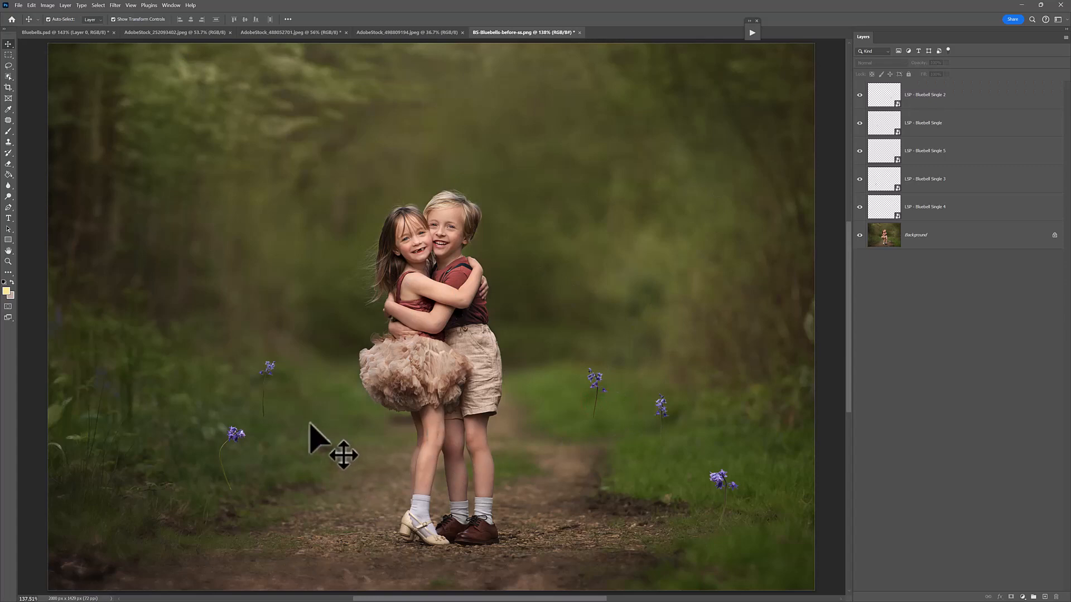
click(596, 401)
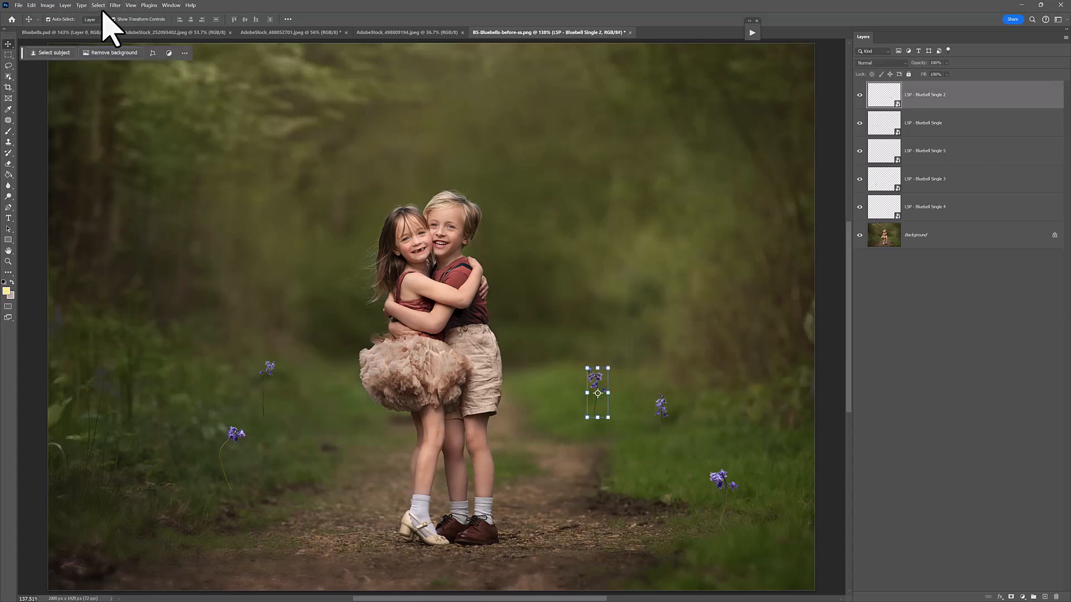
click(115, 6)
click(137, 120)
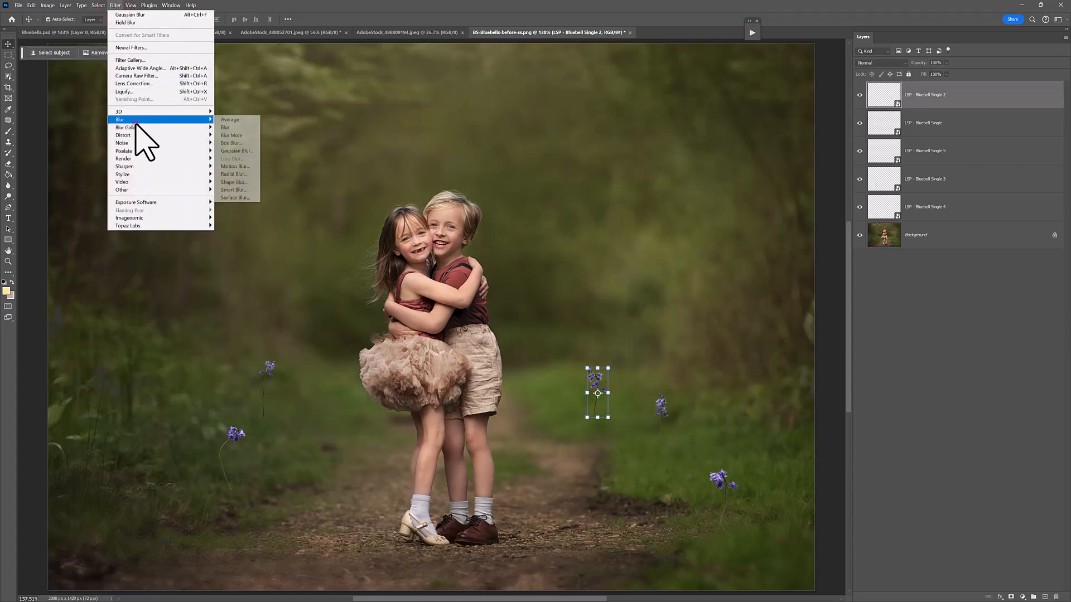
mouse_move(203, 123)
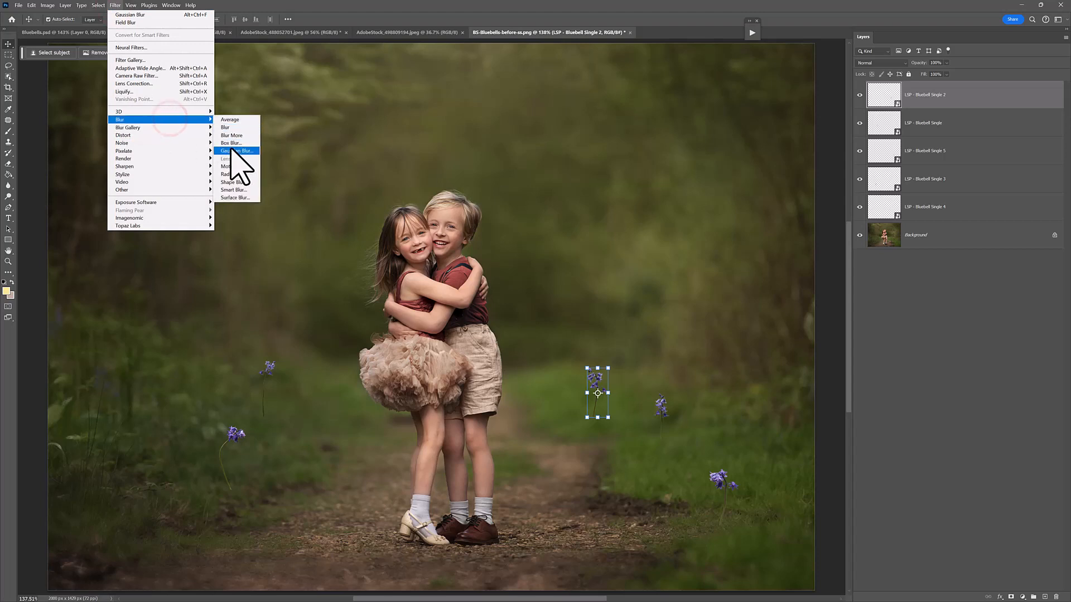
click(230, 149)
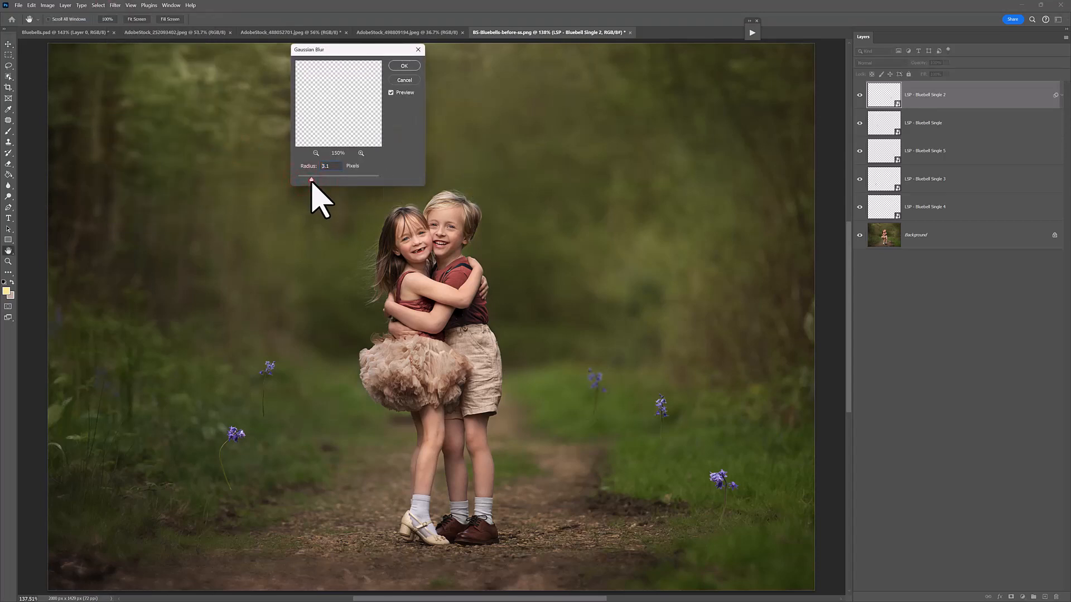
click(395, 66)
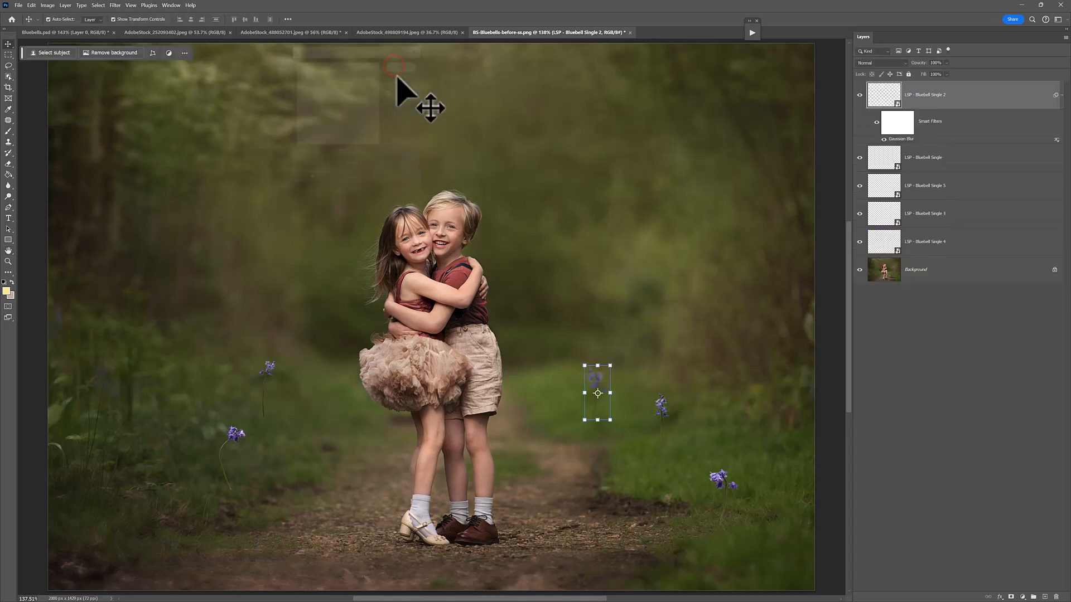
Step: Apply a Gaussian Blur with a radius of about 3 pixels to the distant left flower, LSP - Bluebell Single
click(270, 366)
click(115, 5)
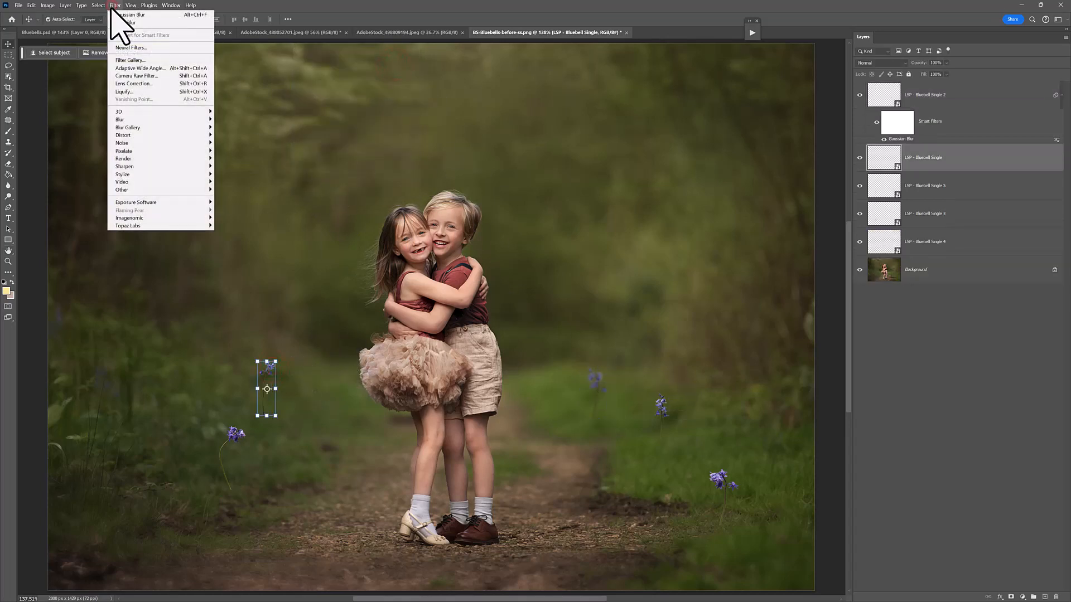
mouse_move(144, 121)
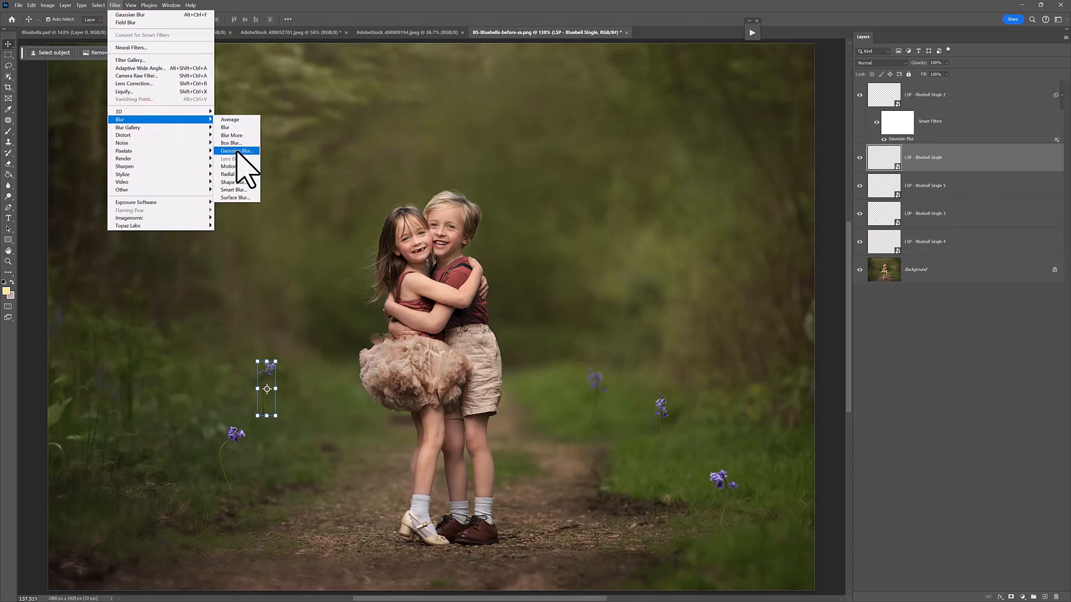
click(237, 150)
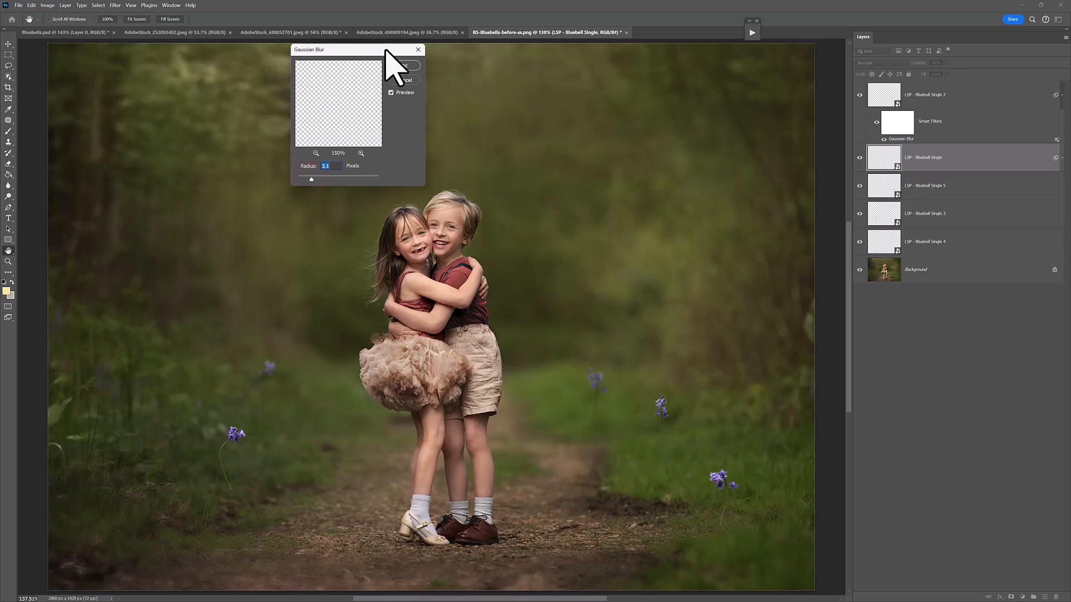
click(414, 66)
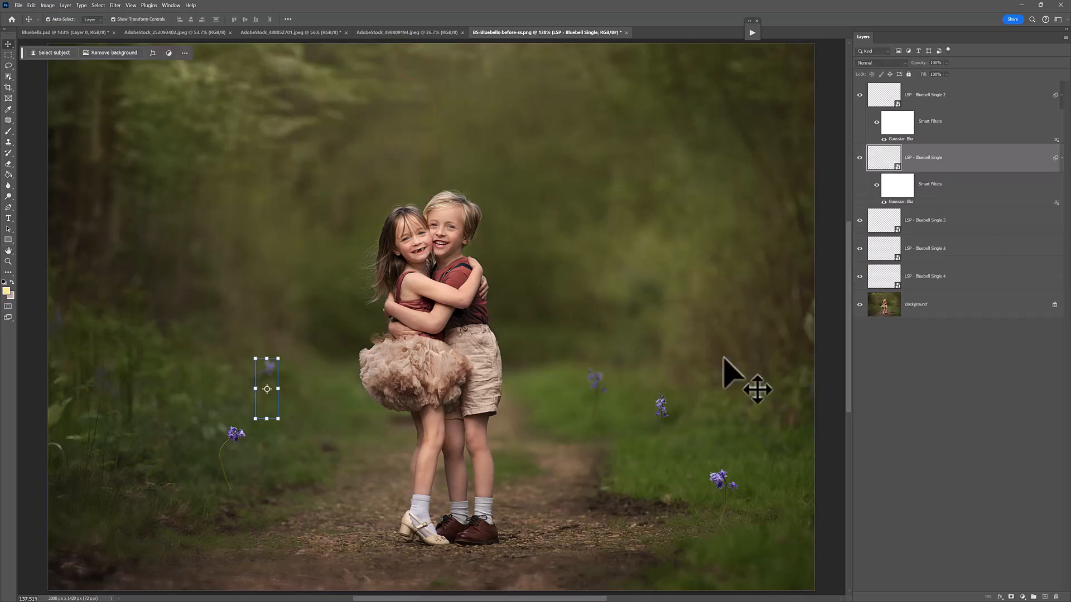
Step: Add a layer mask to LSP - Bluebell Single and brush black over the stem's base to blend it into the grass
click(1011, 597)
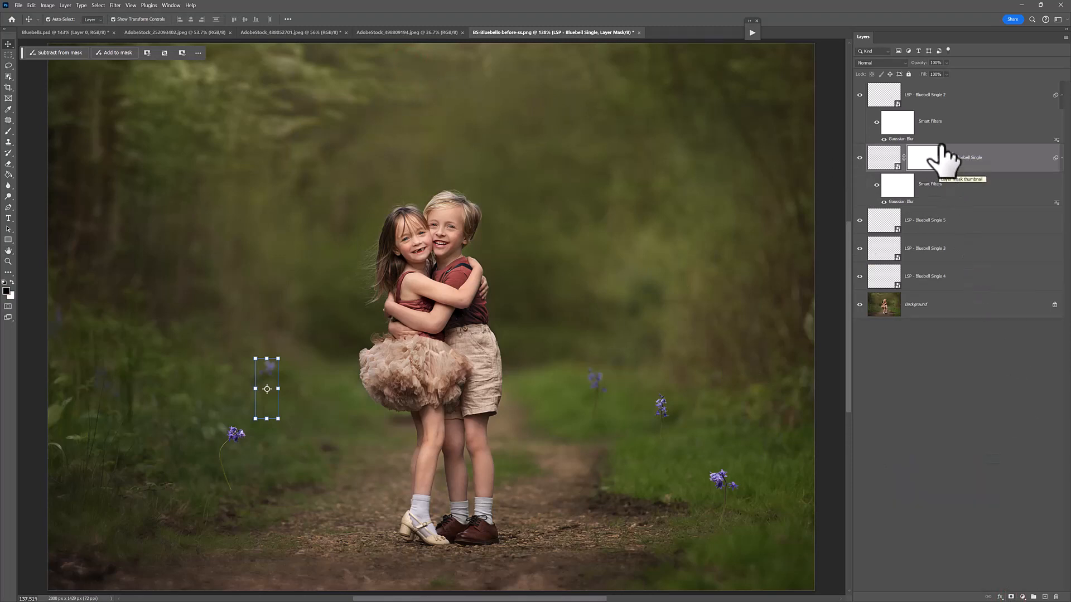
click(8, 131)
click(265, 423)
click(265, 422)
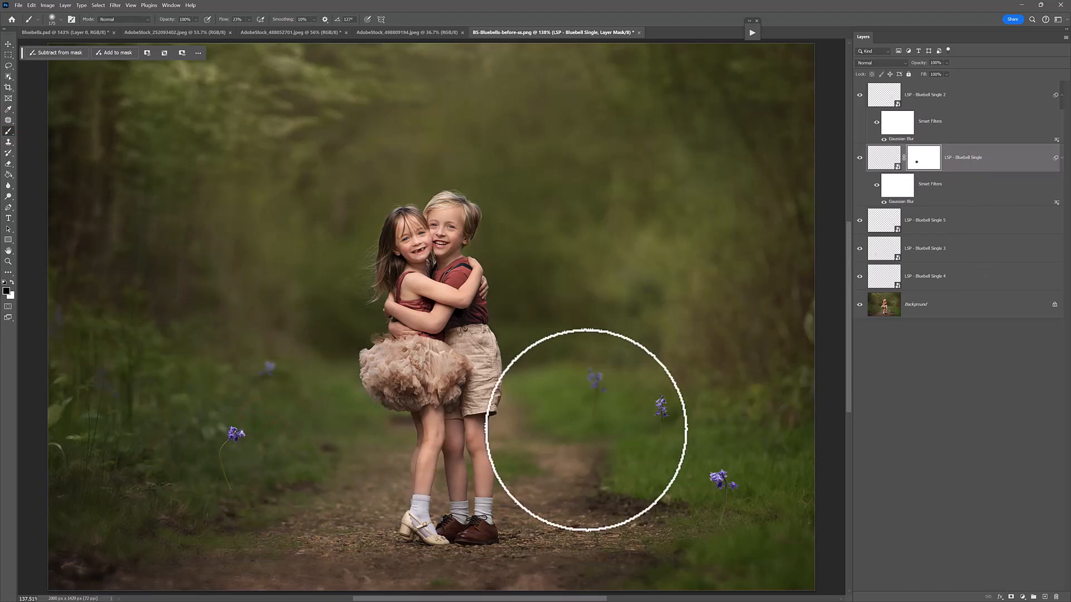
Step: Mask out the stem base of LSP - Bluebell Single 2 with black brushing and move the flower slightly up towards the path
click(923, 94)
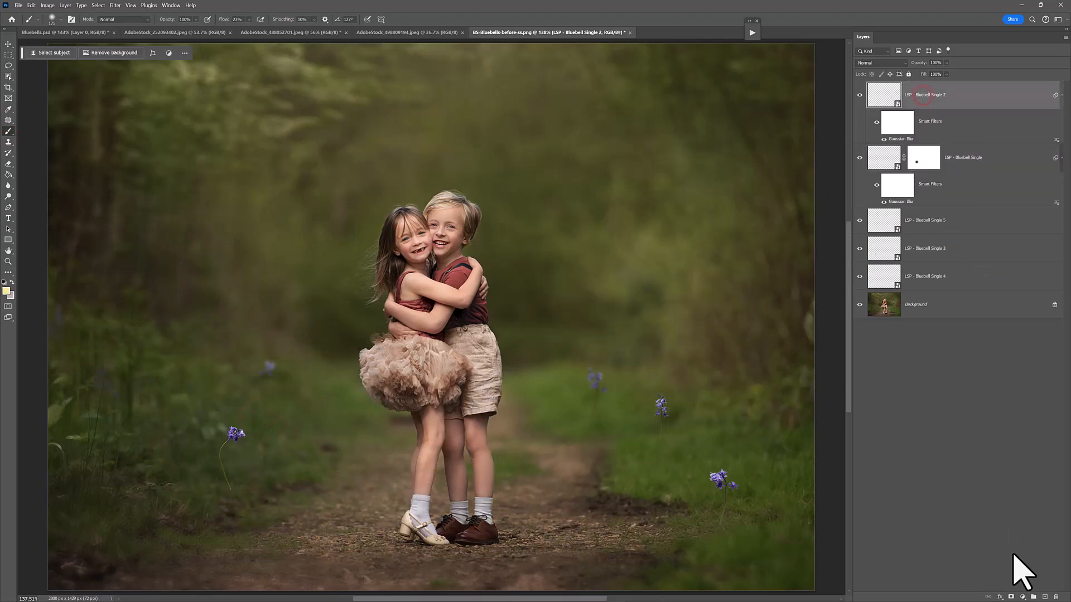
click(1011, 597)
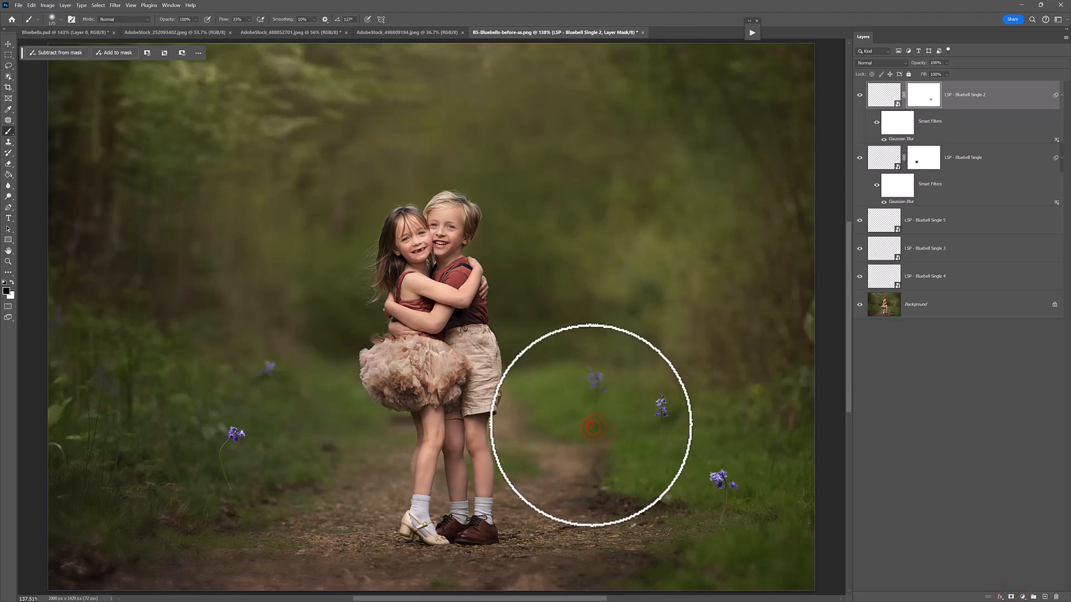
click(595, 423)
click(884, 95)
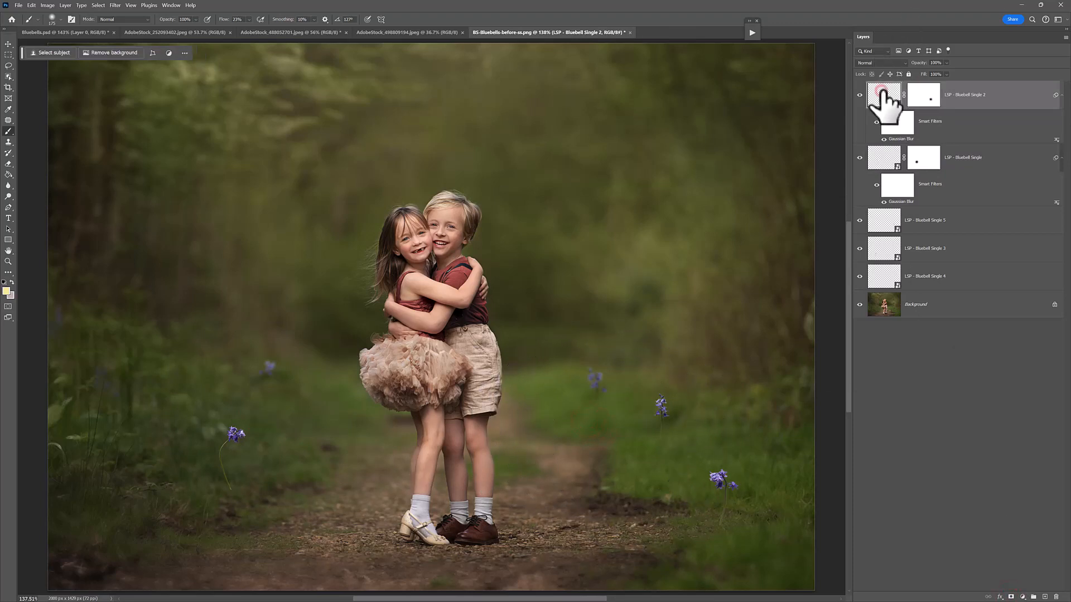
click(9, 45)
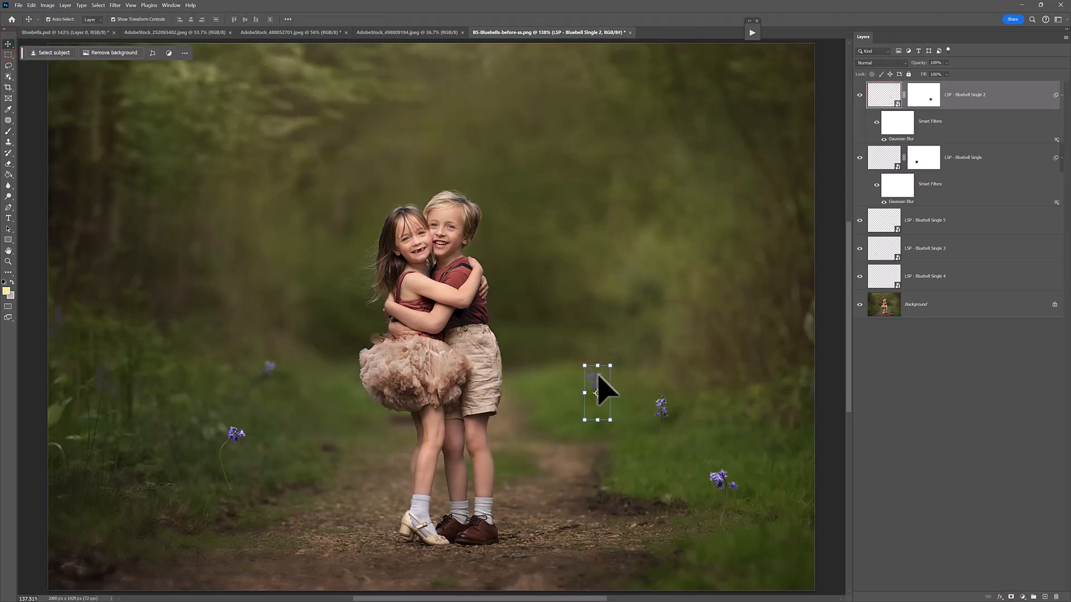
mouse_move(602, 387)
mouse_down()
mouse_move(631, 375)
mouse_move(586, 361)
mouse_move(591, 376)
mouse_up()
Step: Apply a Gaussian Blur with a radius of 2.5 pixels to the LSP - Bluebell Single 5 flower
click(881, 223)
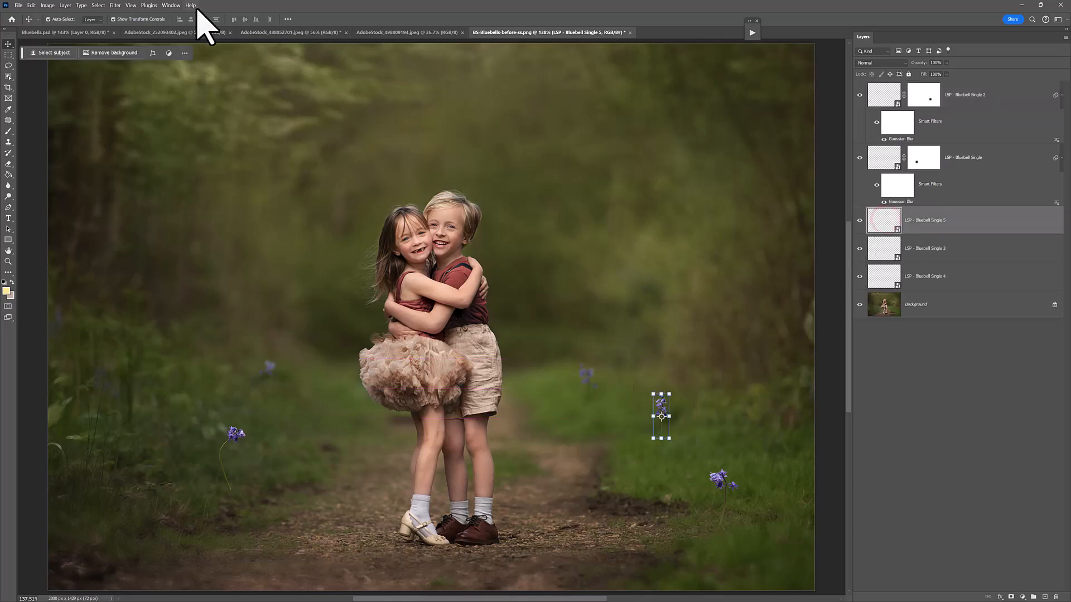
click(115, 5)
click(120, 16)
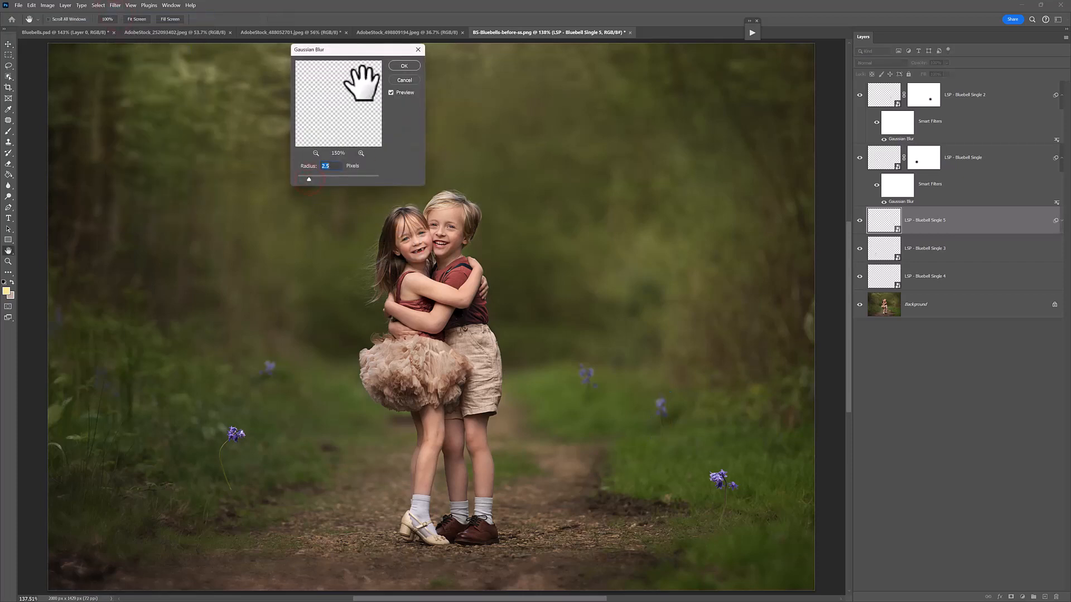
click(411, 66)
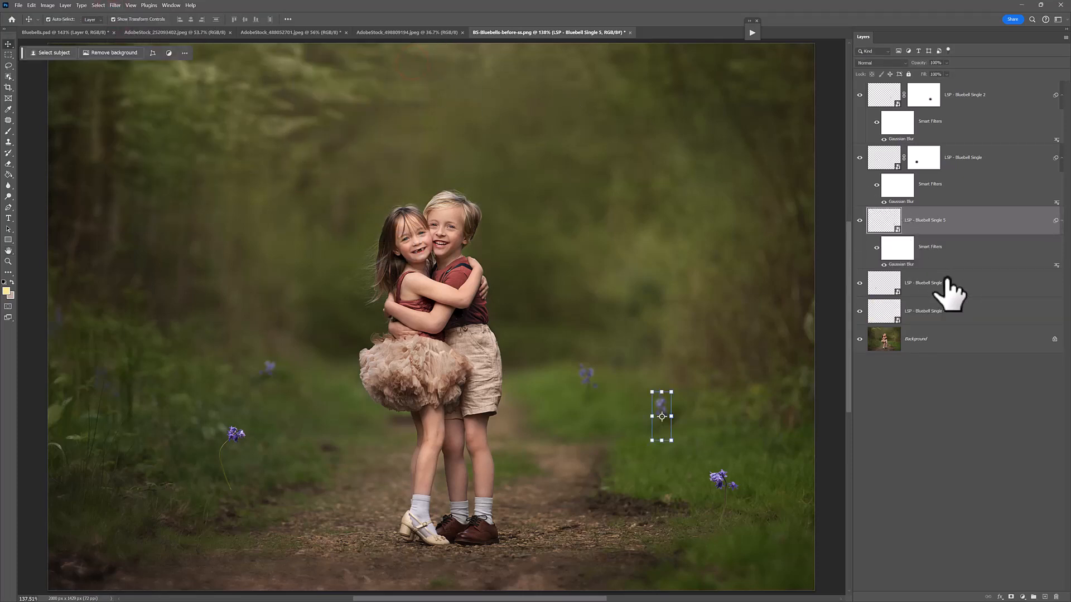
Step: Apply a Gaussian Blur with a radius of 2.2 pixels to the LSP - Bluebell Single 3 flower
click(954, 285)
click(115, 5)
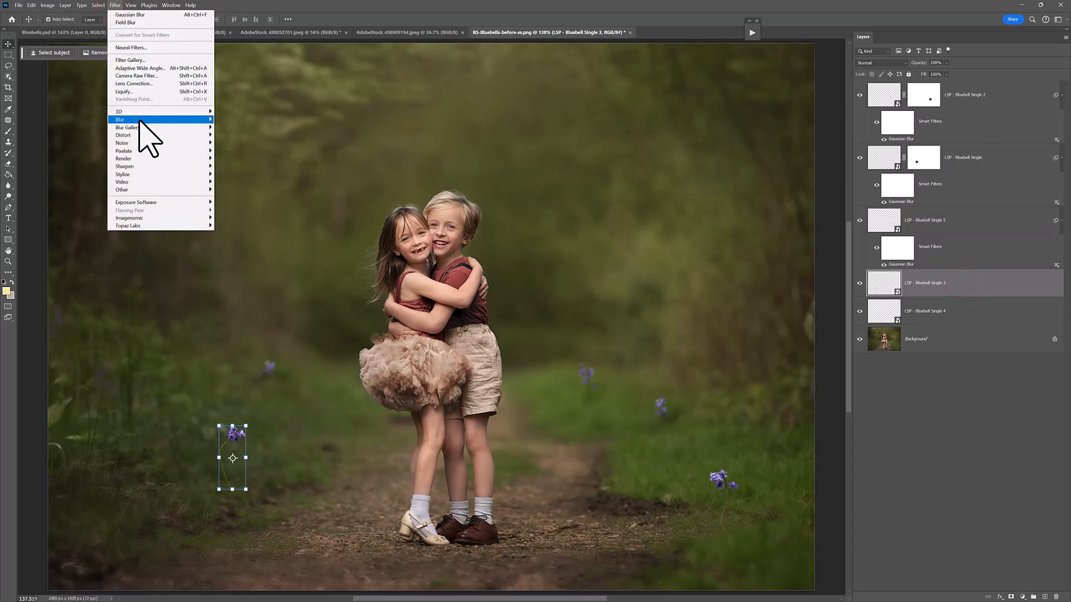
mouse_move(139, 119)
click(237, 151)
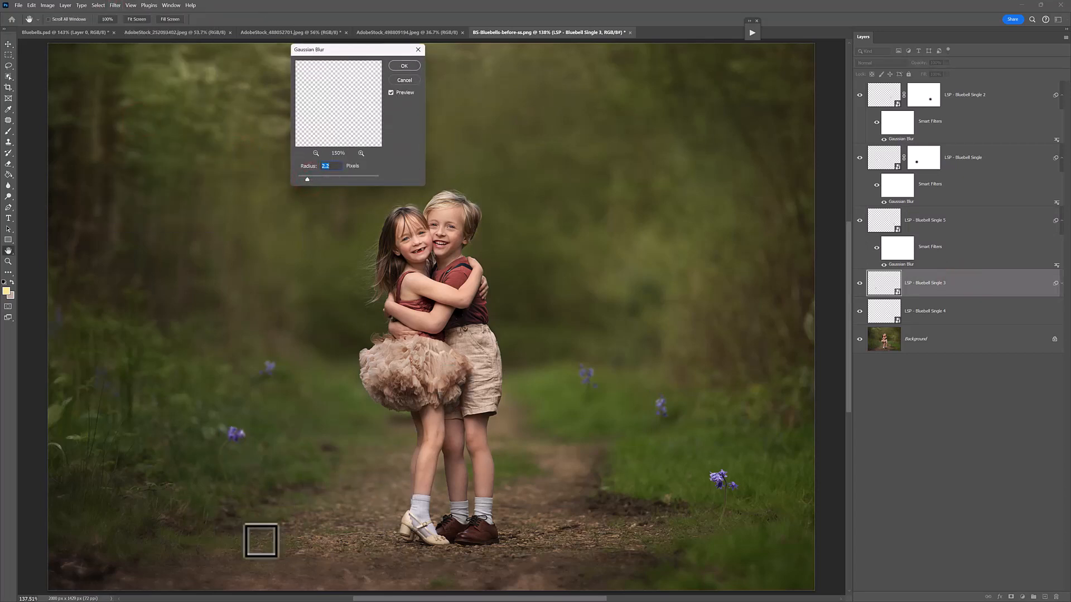
click(404, 66)
Step: Add a layer mask to LSP - Bluebell Single 3 and brush black over the stem's base to blend it into the grass
key(v)
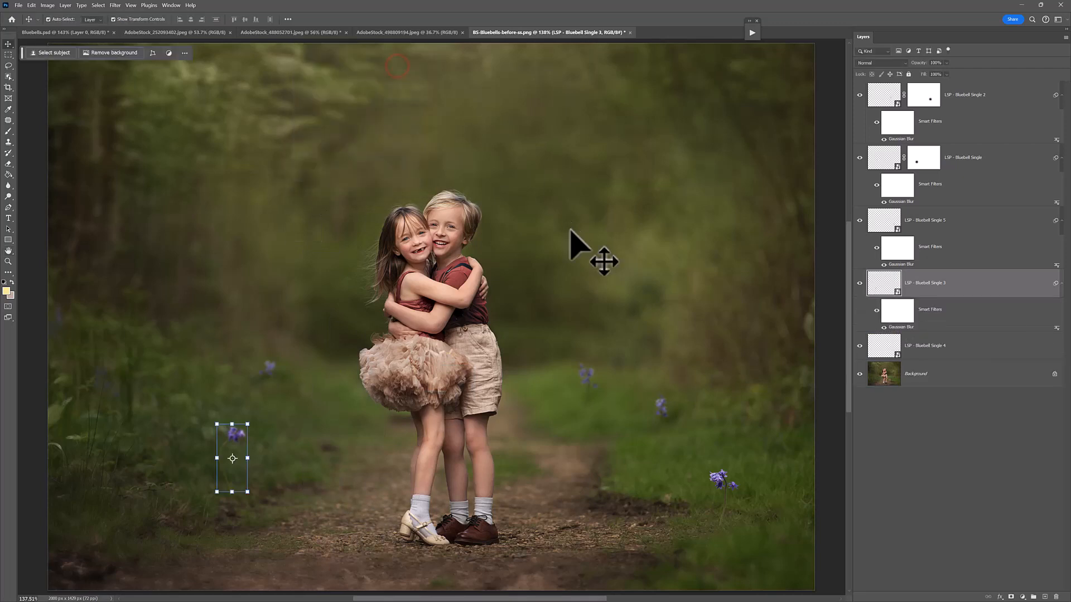
click(1010, 597)
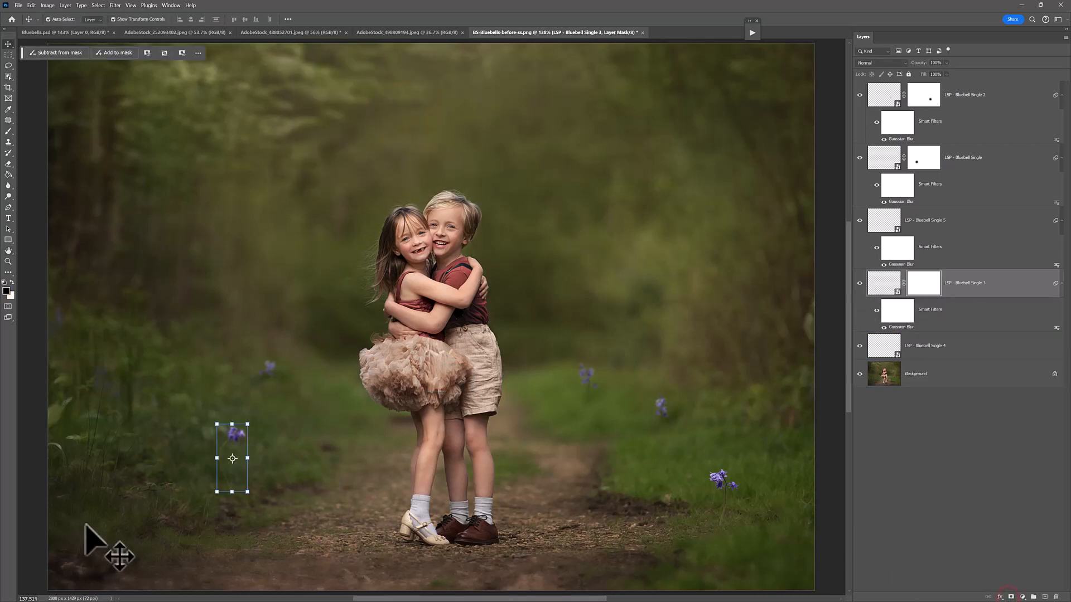
click(8, 132)
drag(213, 499, 235, 513)
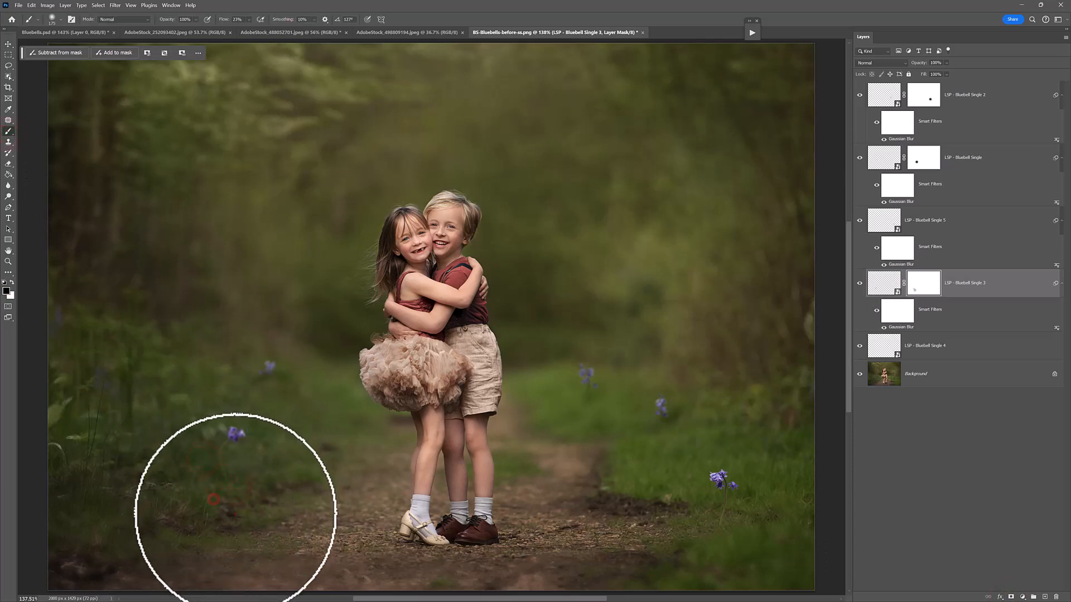
Step: Move LSP - Bluebell Single 4 slightly down towards the path's edge and apply a very slight Gaussian Blur to it
click(892, 350)
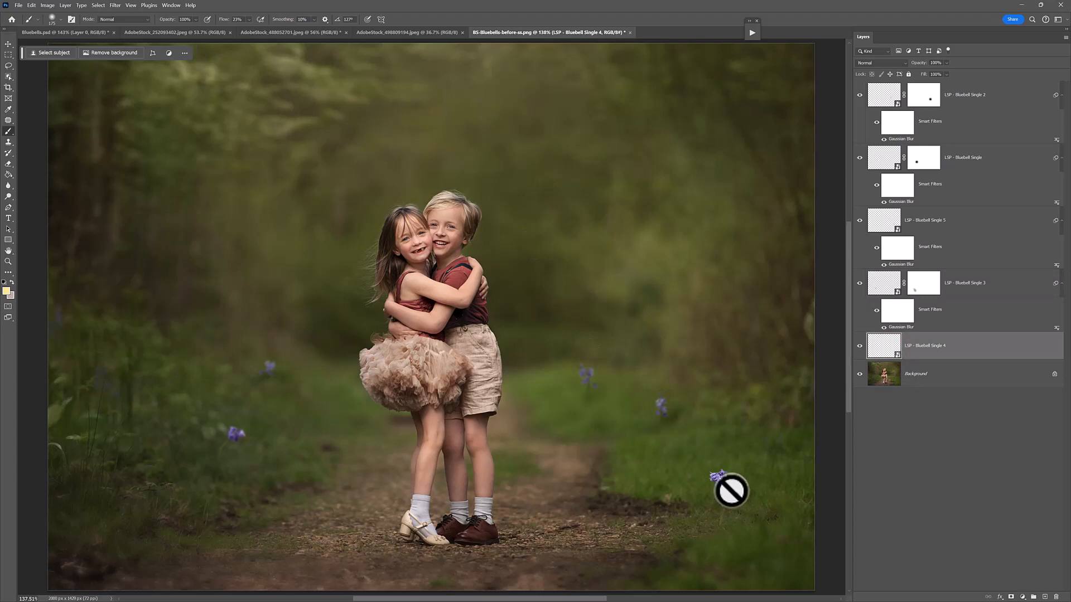
key(v)
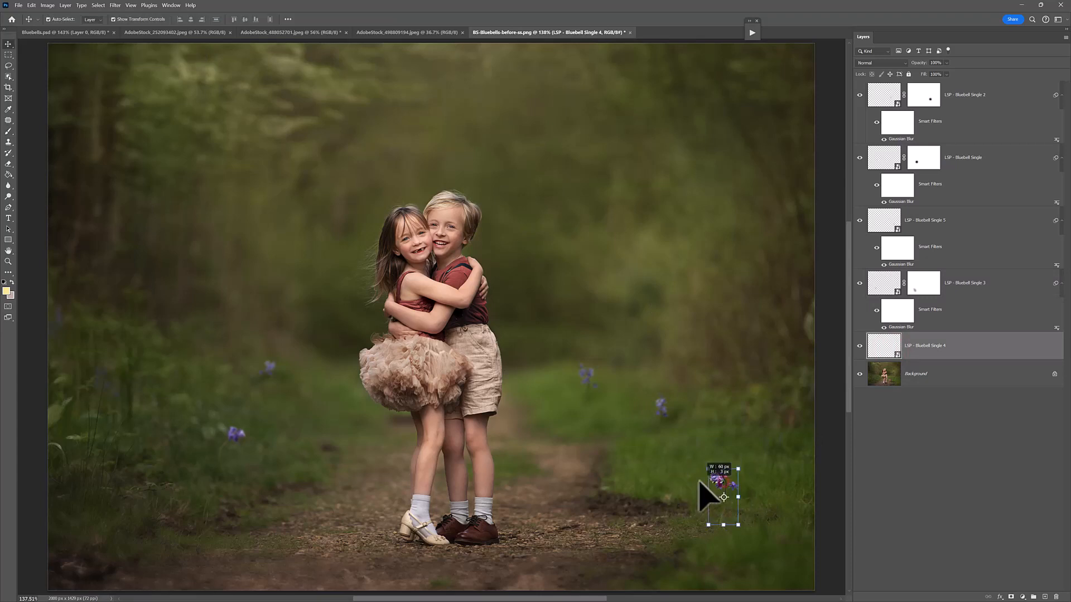
mouse_move(716, 484)
mouse_down()
mouse_move(673, 486)
mouse_move(698, 488)
mouse_up()
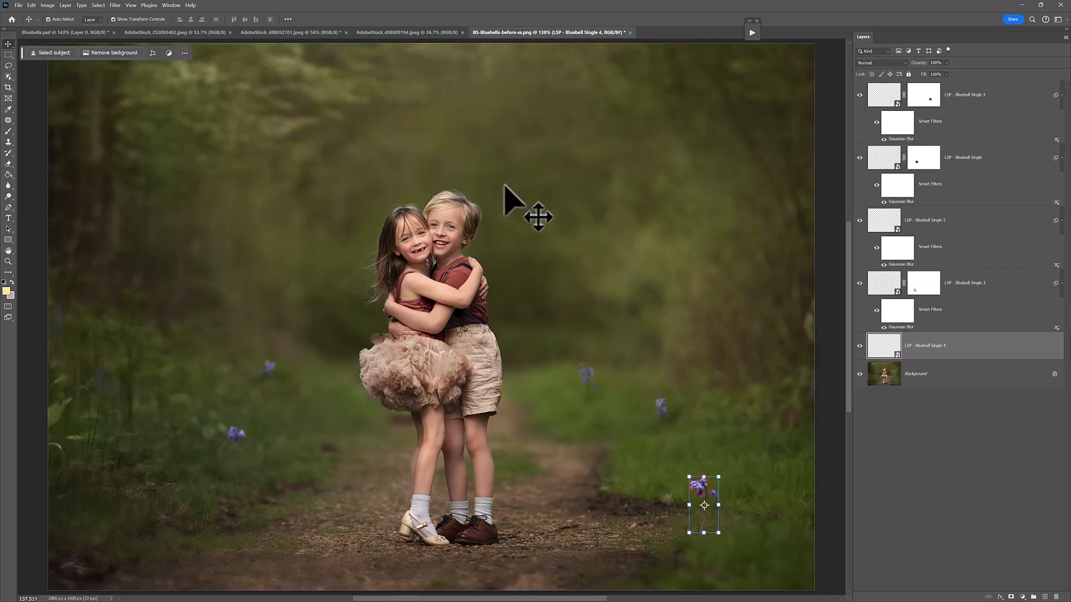
click(114, 6)
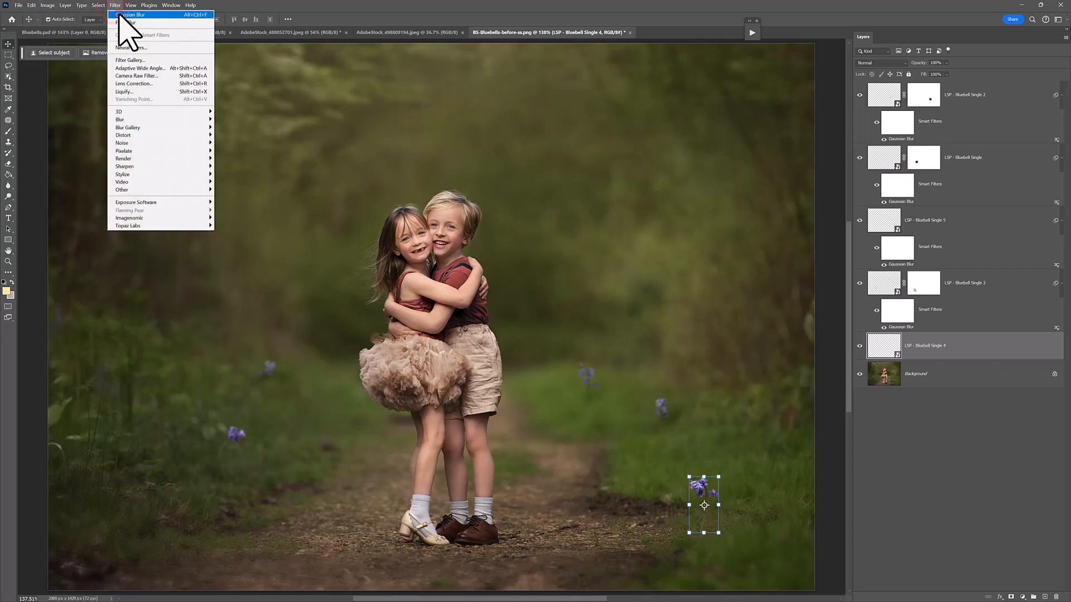
click(117, 16)
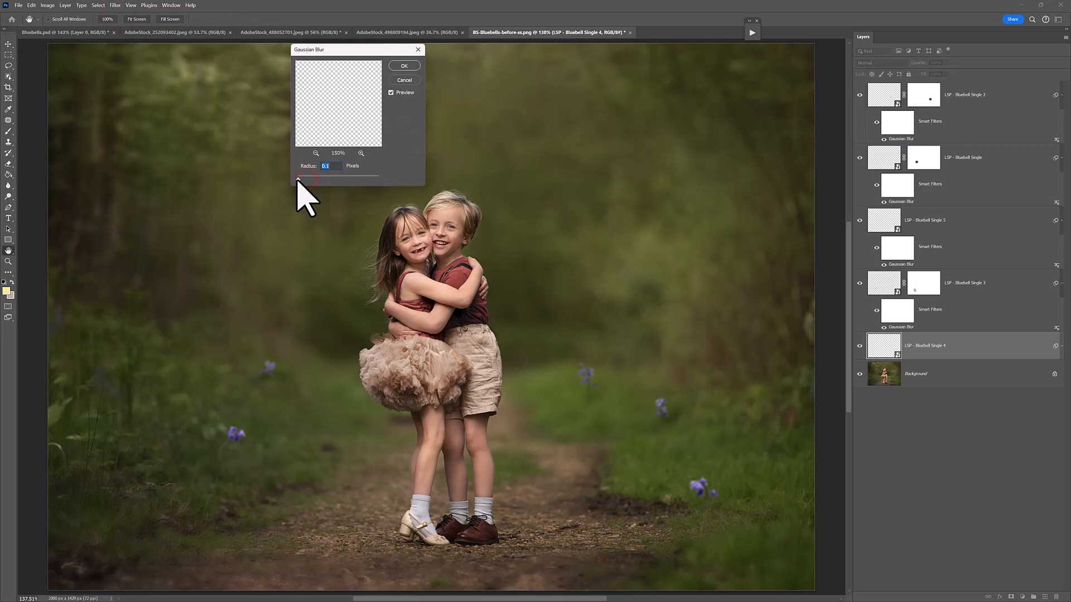
click(404, 66)
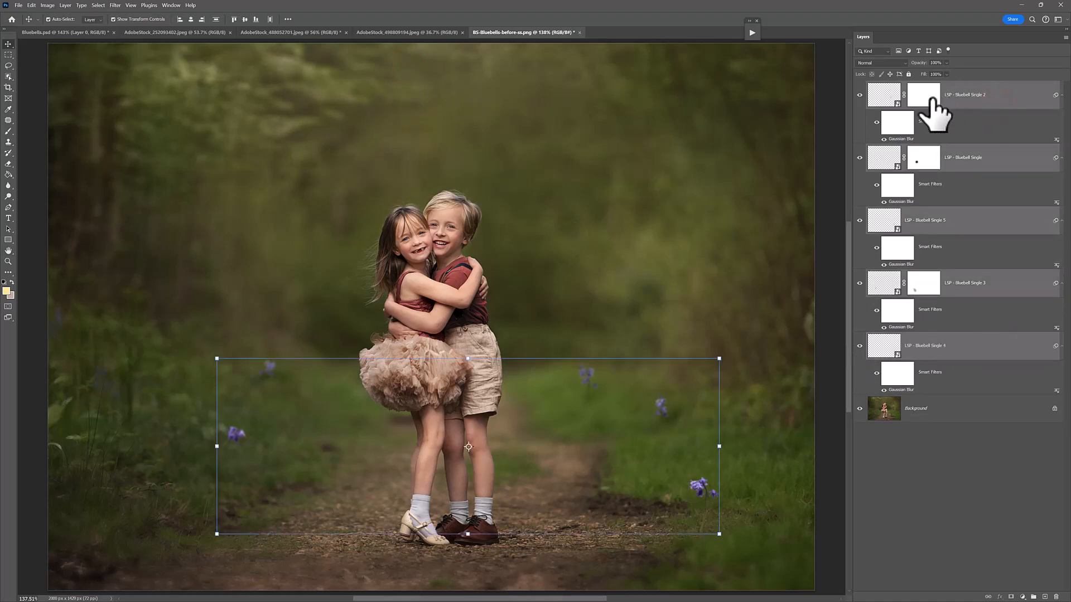
Step: Collapse the smart filter lists of the five selected bluebell layers and duplicate all five layers
alt+click(1060, 96)
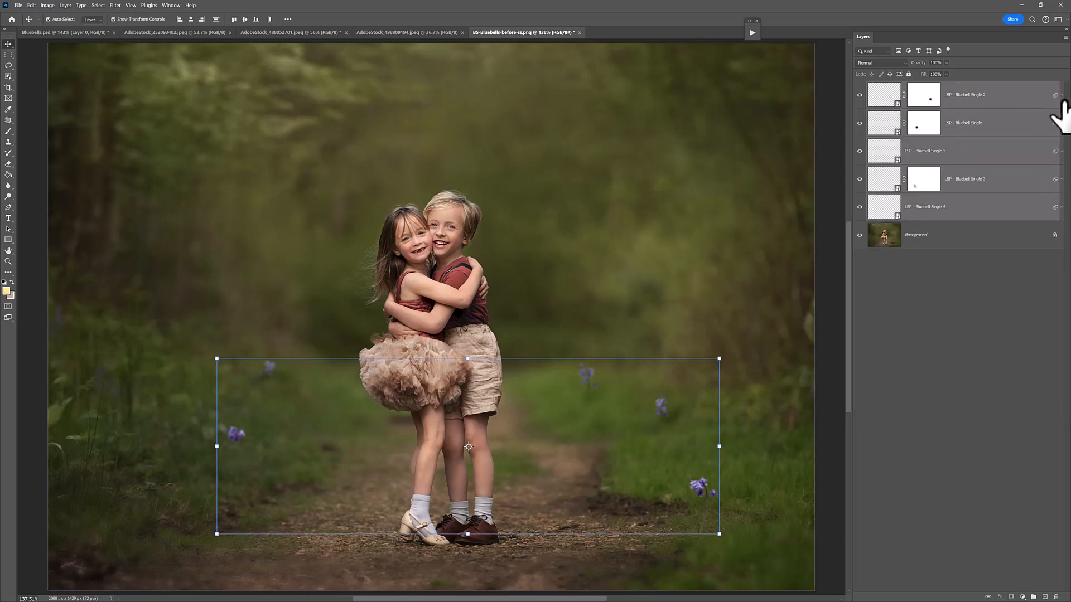
alt+click(1058, 97)
alt+click(1058, 97)
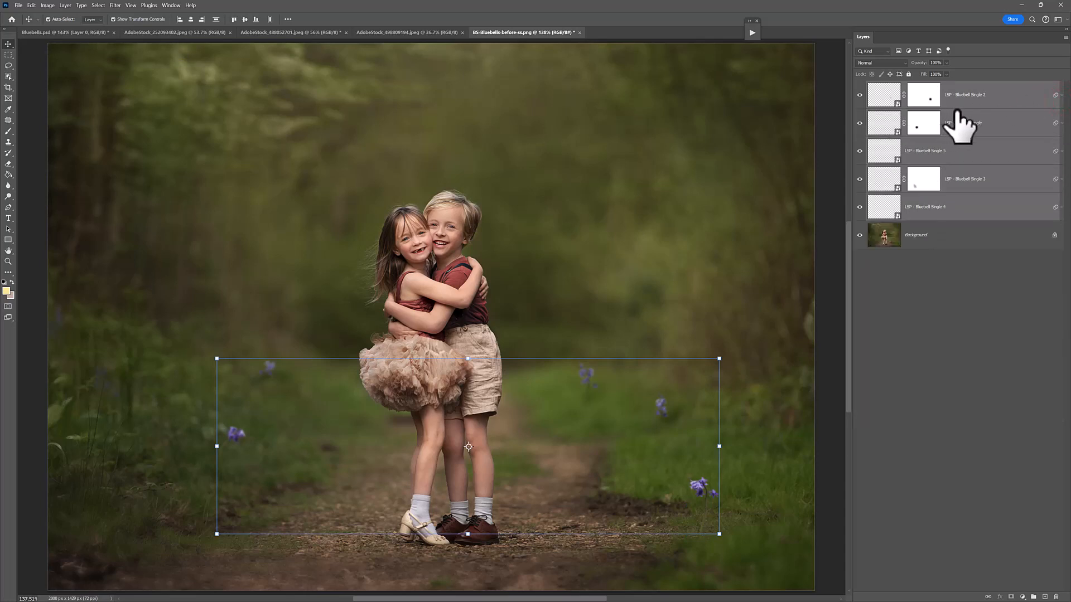
right_click(981, 109)
click(995, 123)
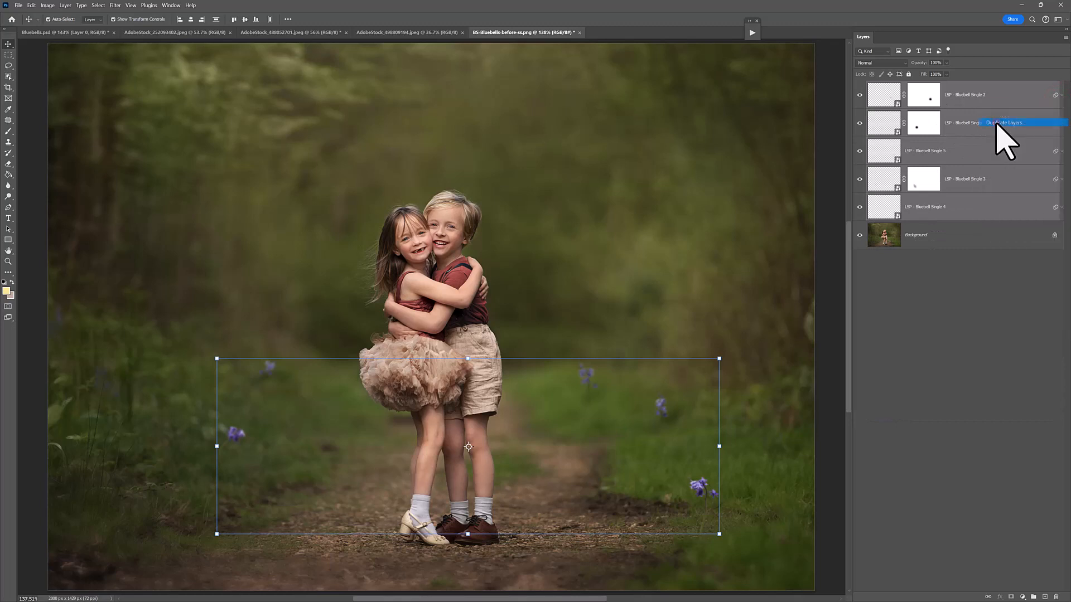
click(605, 179)
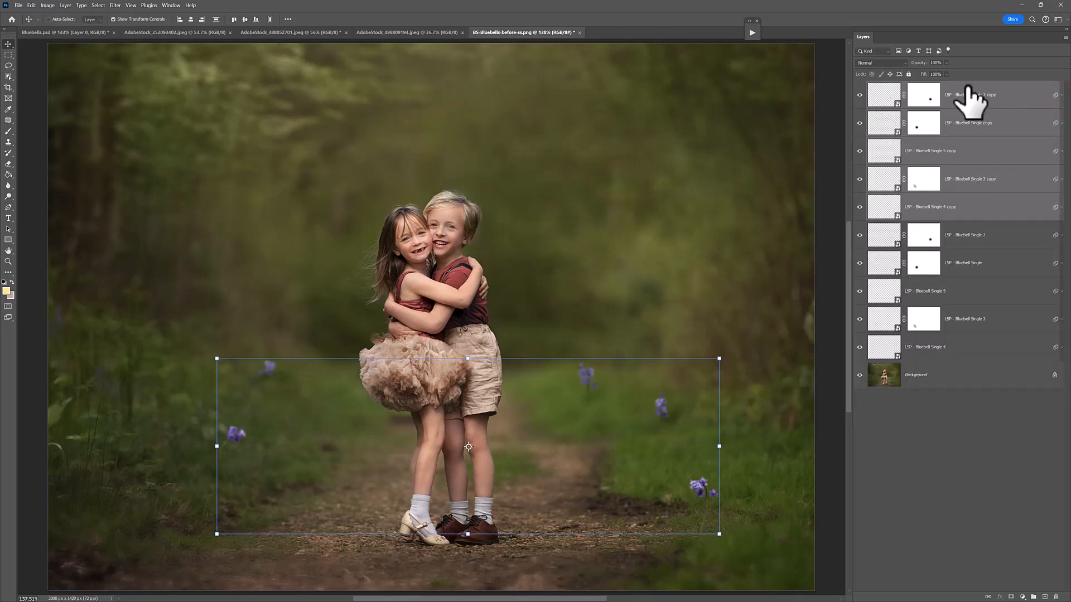
Step: Flip the duplicated bluebells horizontally, enlarge them to about 126.5% and position them across the grass on both sides of the children
drag(583, 442, 528, 180)
right_click(536, 180)
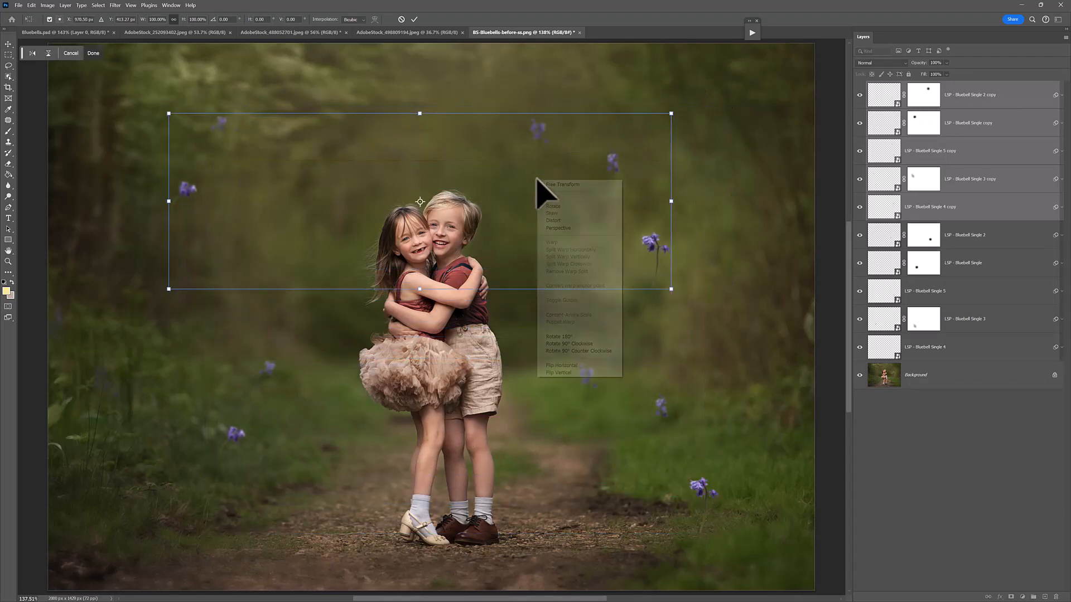
click(586, 365)
drag(672, 201, 635, 427)
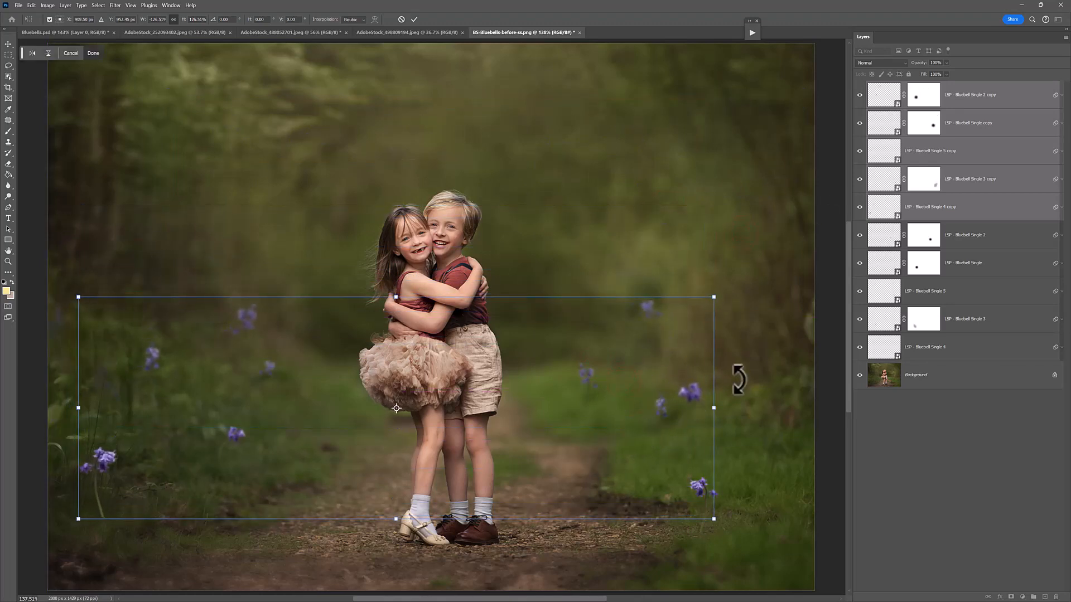
drag(738, 379, 748, 440)
drag(631, 468, 655, 445)
key(Return)
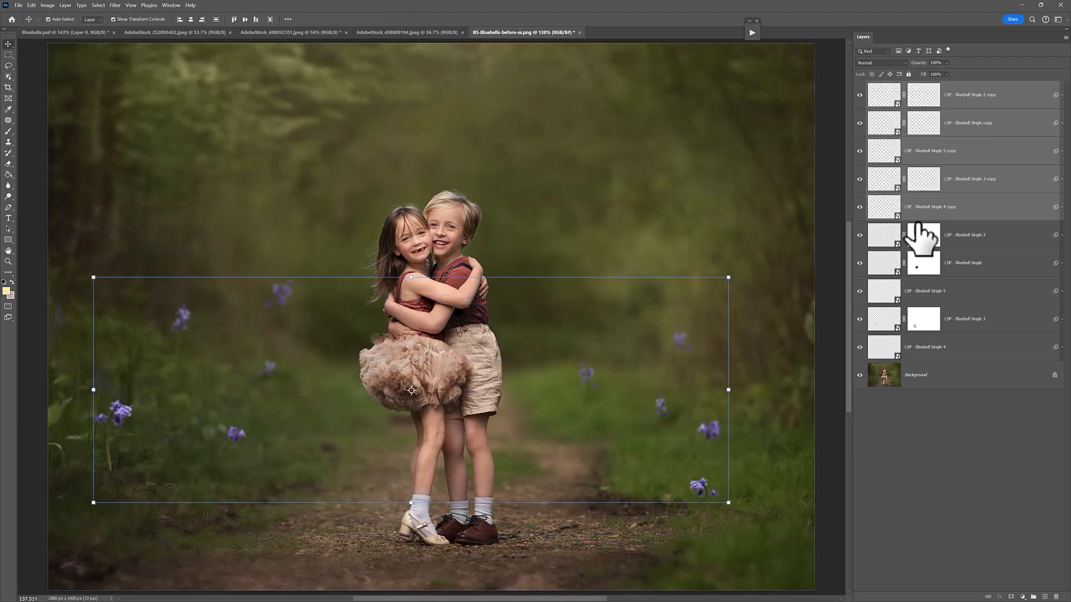
Step: Apply a Gaussian Blur of about 3.9 pixels to LSP - Bluebell Single 4 copy and move it farther back in the left foliage
click(949, 208)
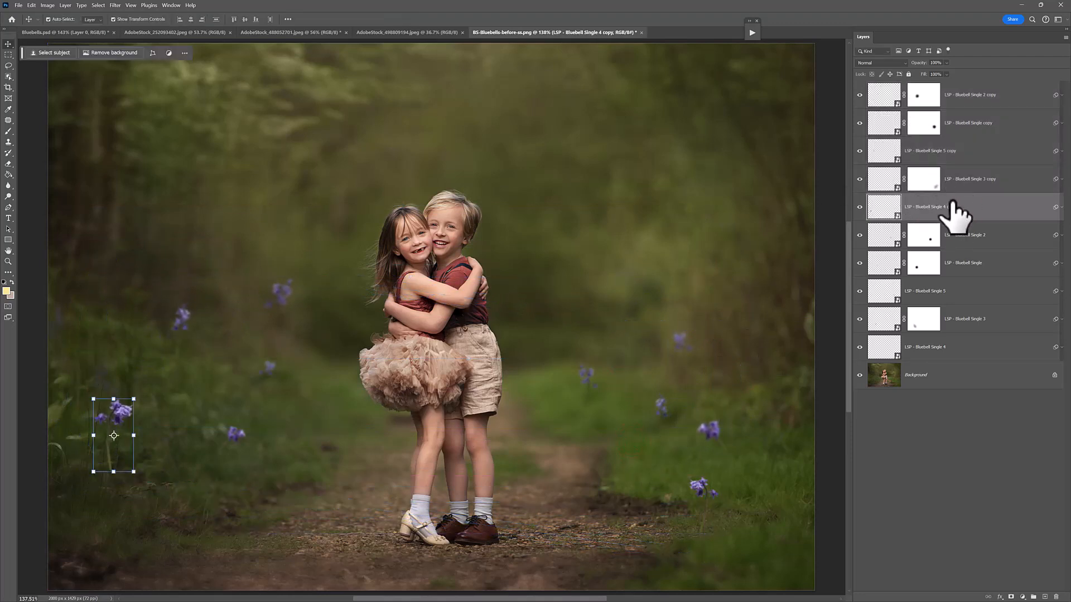
click(116, 5)
click(134, 16)
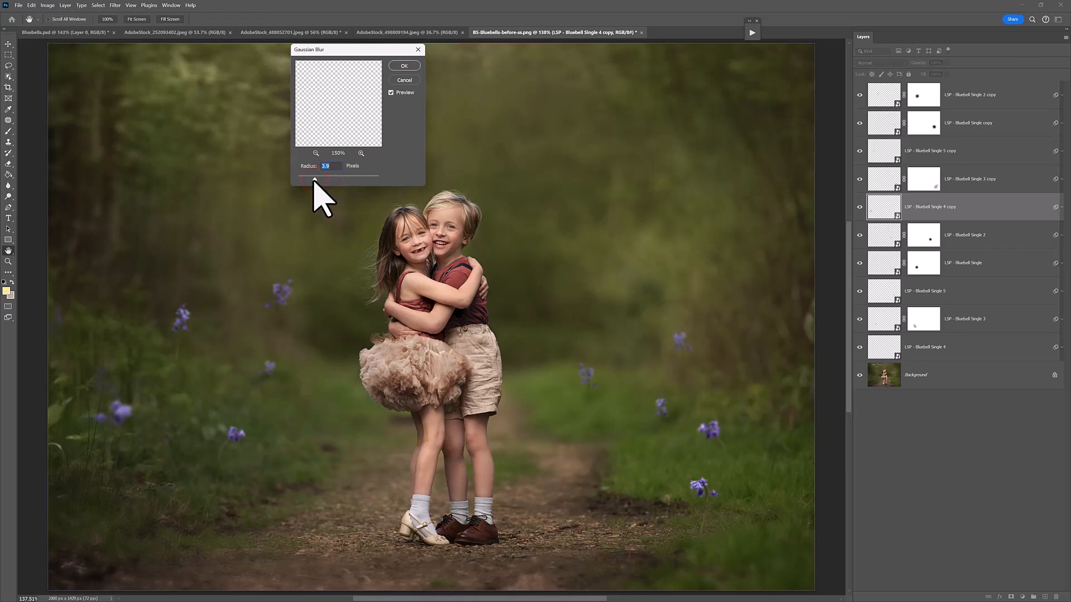
click(404, 66)
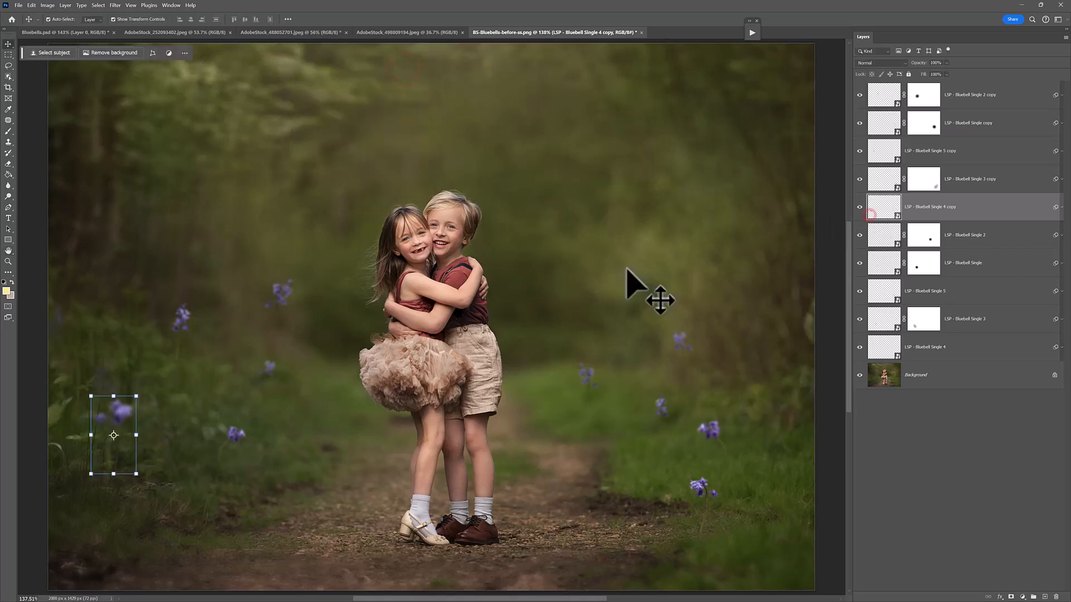
drag(98, 419, 144, 372)
Step: Apply a Gaussian Blur of about 6.6 pixels to LSP - Bluebell Single 3 copy and move it farther back on the right-hand grass
click(960, 182)
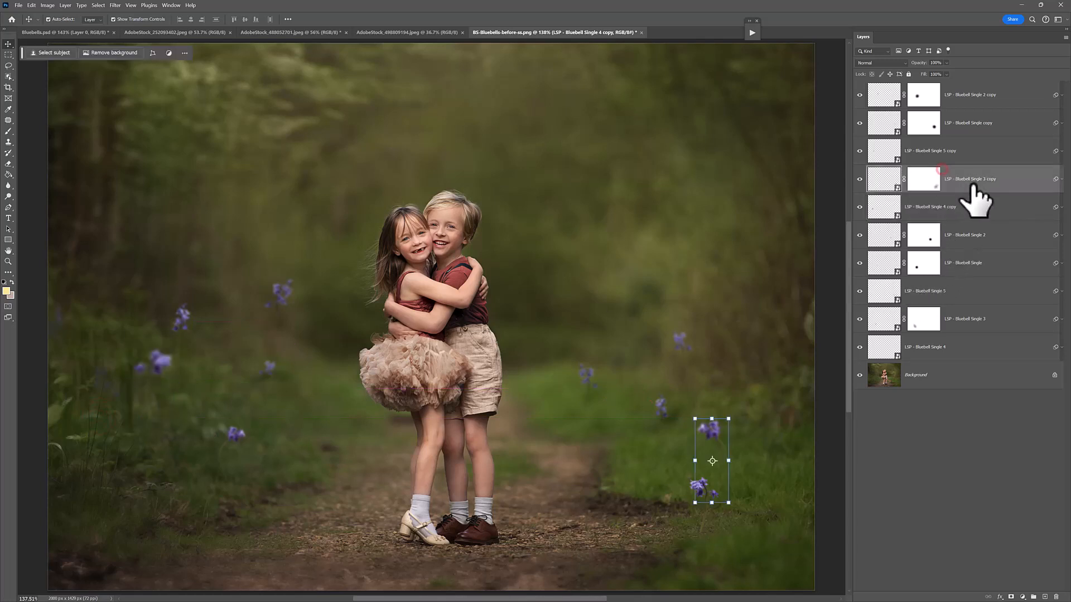
click(116, 6)
click(124, 22)
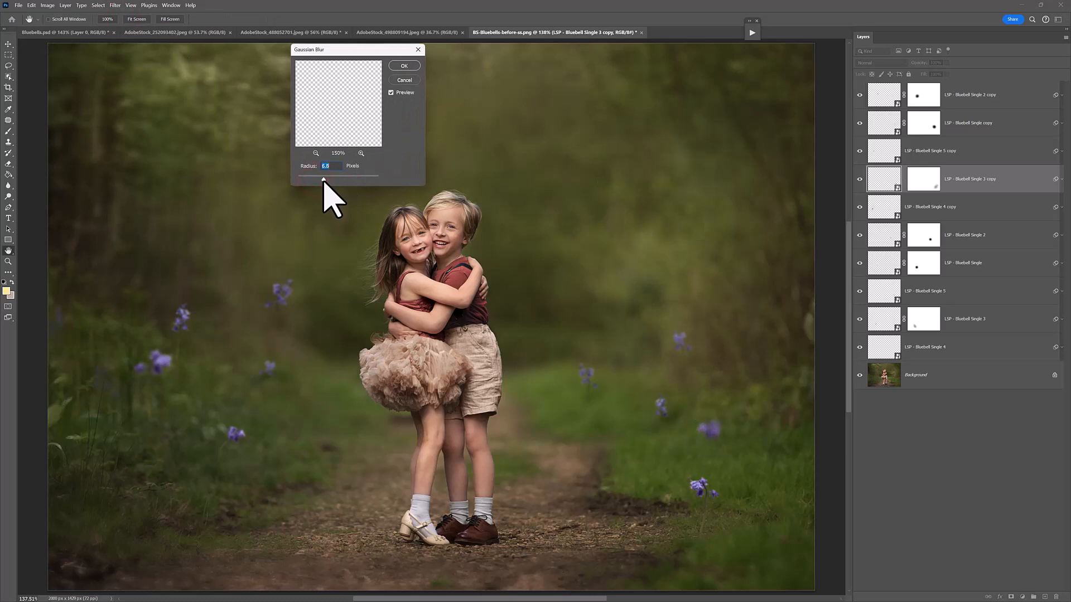
click(392, 69)
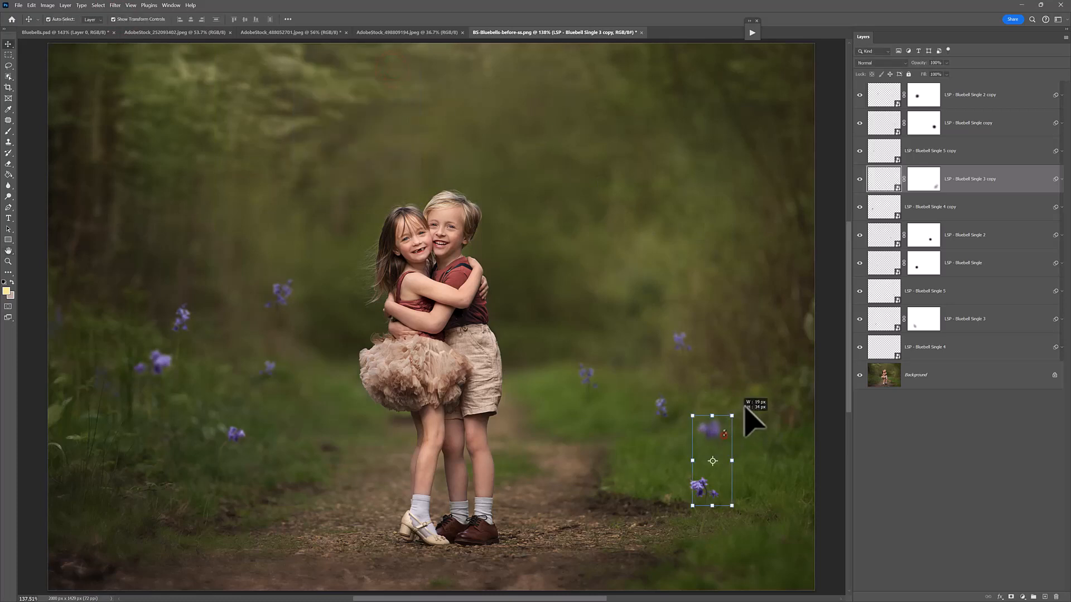
drag(708, 429, 734, 388)
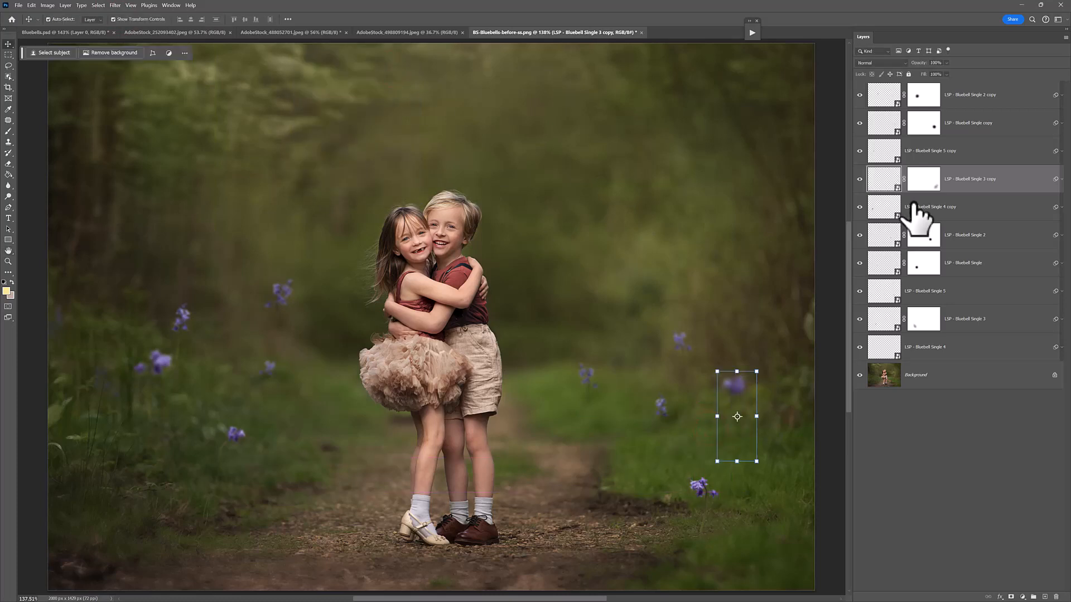
Step: Move LSP - Bluebell Single 5 copy slightly within the left foliage and apply a Gaussian Blur of about 4.5 pixels
click(917, 152)
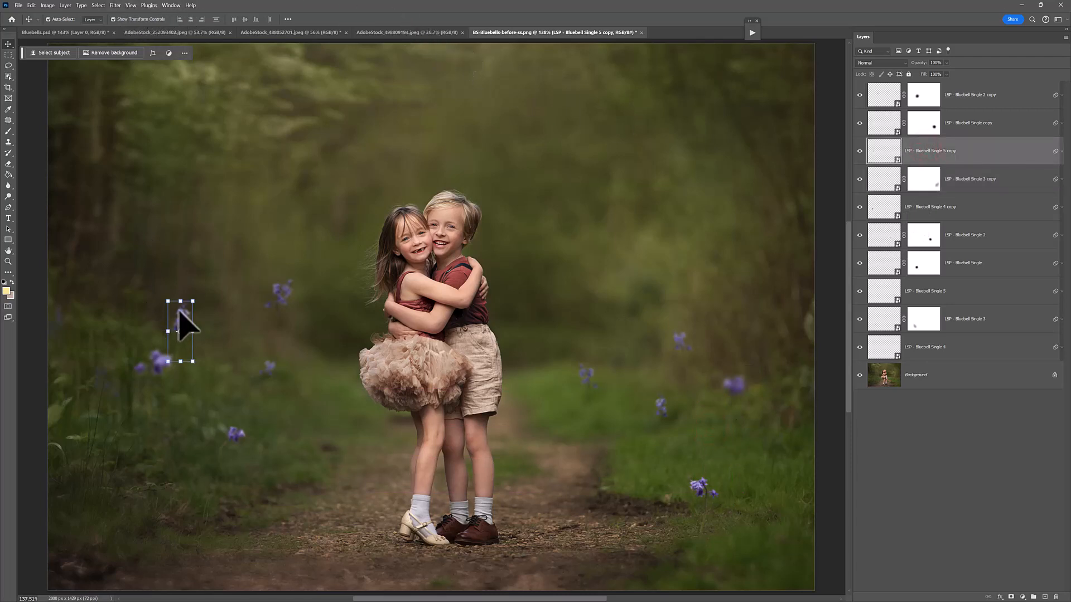
drag(179, 315, 203, 339)
click(114, 5)
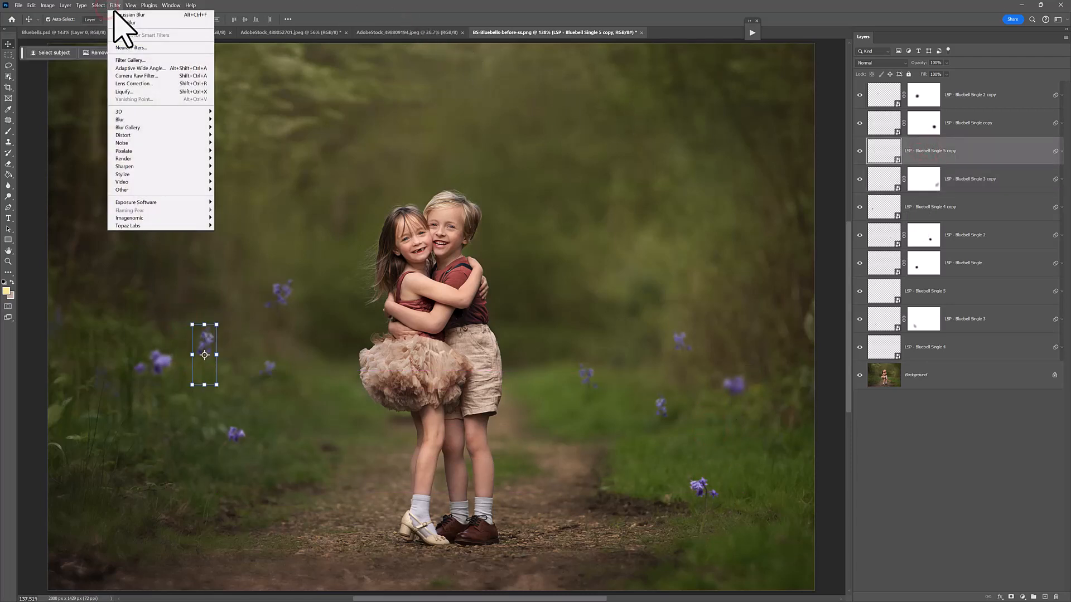
click(118, 15)
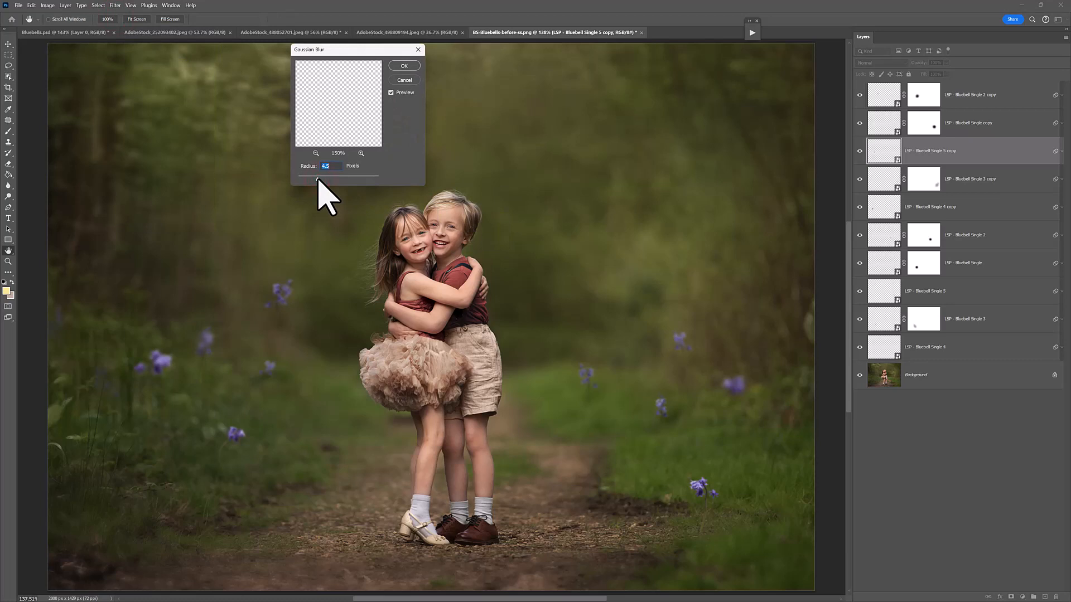
click(405, 65)
Step: Apply a Gaussian Blur of about 9.8 pixels to LSP - Bluebell Single copy in the right-hand background
click(992, 127)
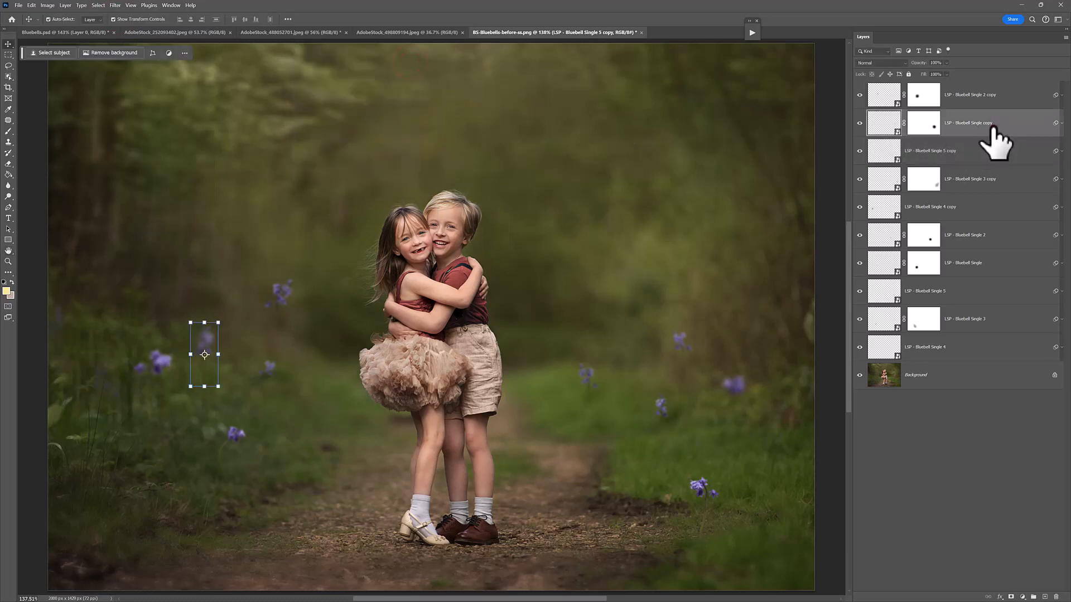
click(114, 6)
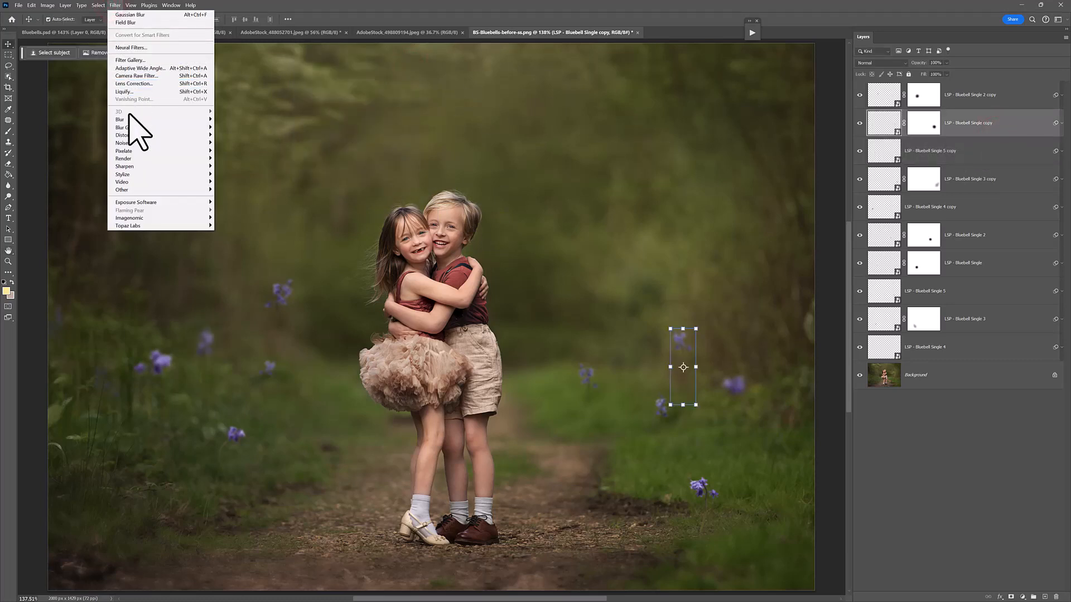
mouse_move(145, 117)
click(246, 152)
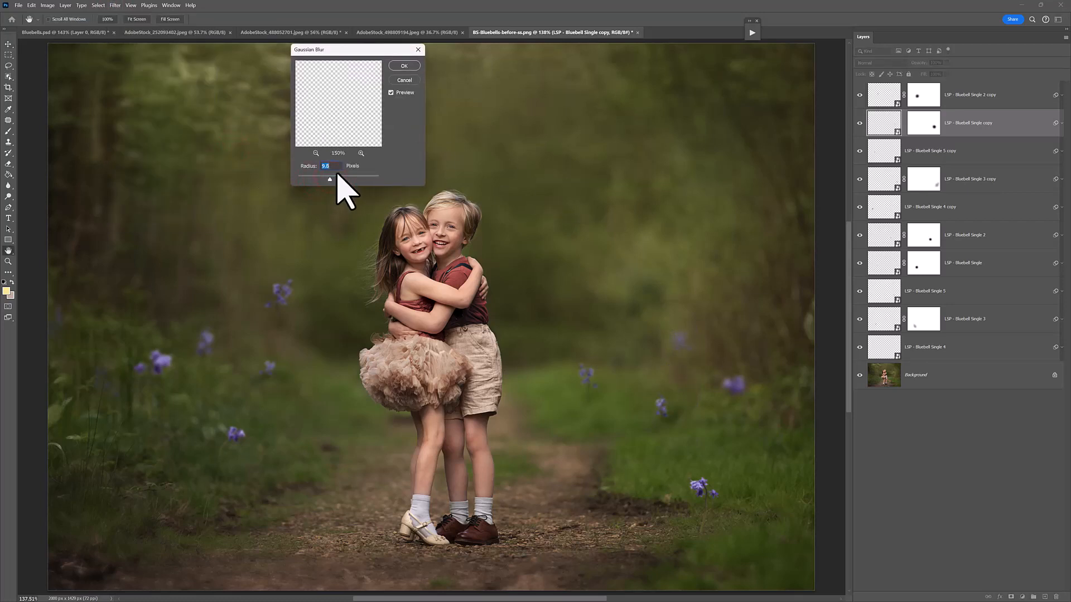
click(400, 65)
Step: Apply a Gaussian Blur of about 7.6 pixels to LSP - Bluebell Single 2 copy and move it down onto the grass left of the girl
click(964, 98)
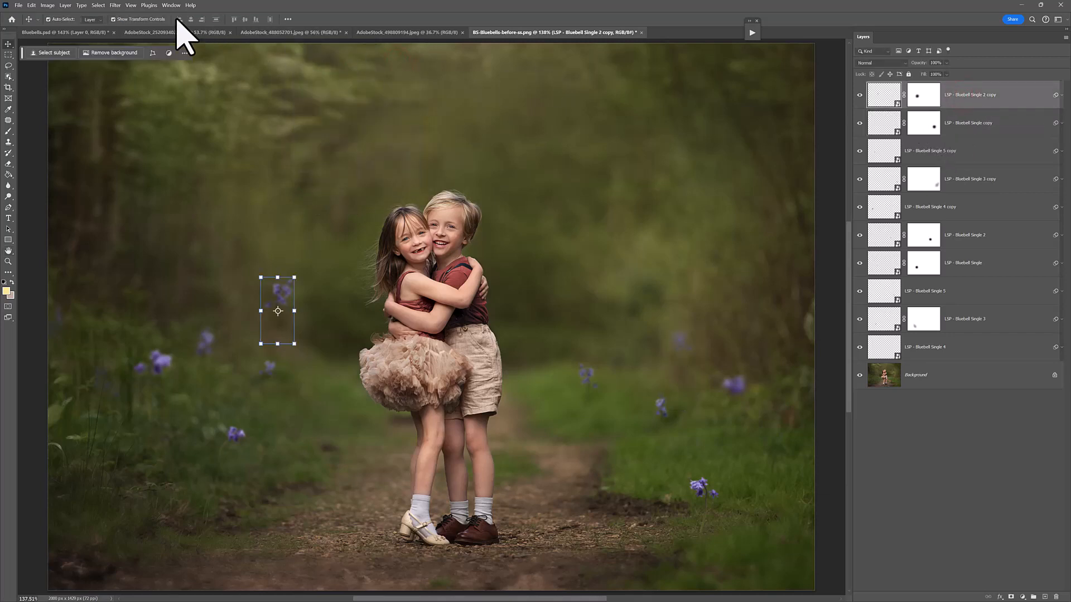
click(115, 5)
mouse_move(134, 119)
click(249, 152)
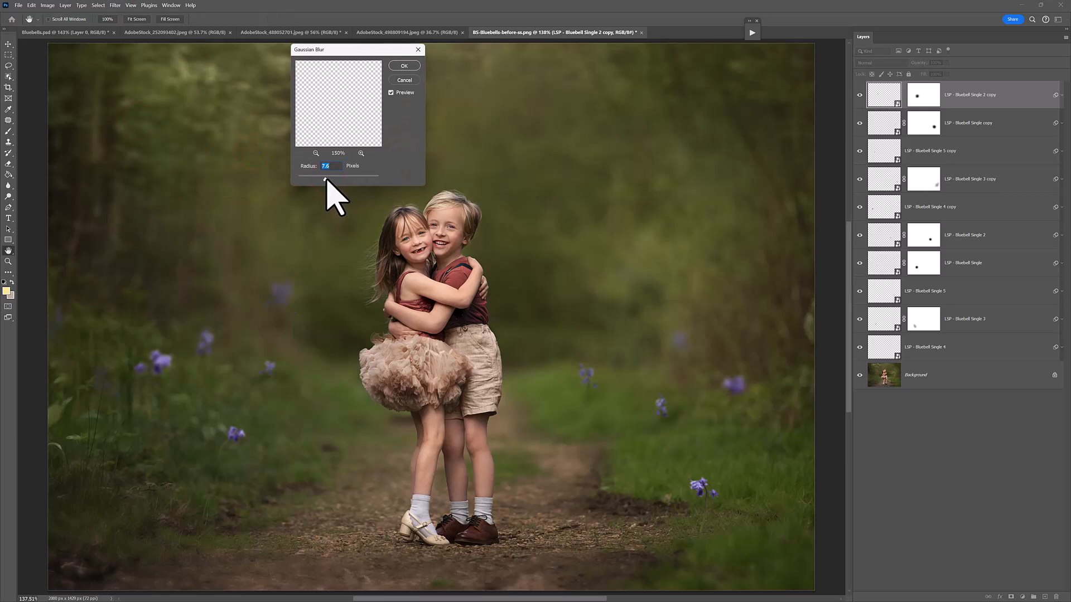
click(409, 65)
drag(282, 299, 285, 299)
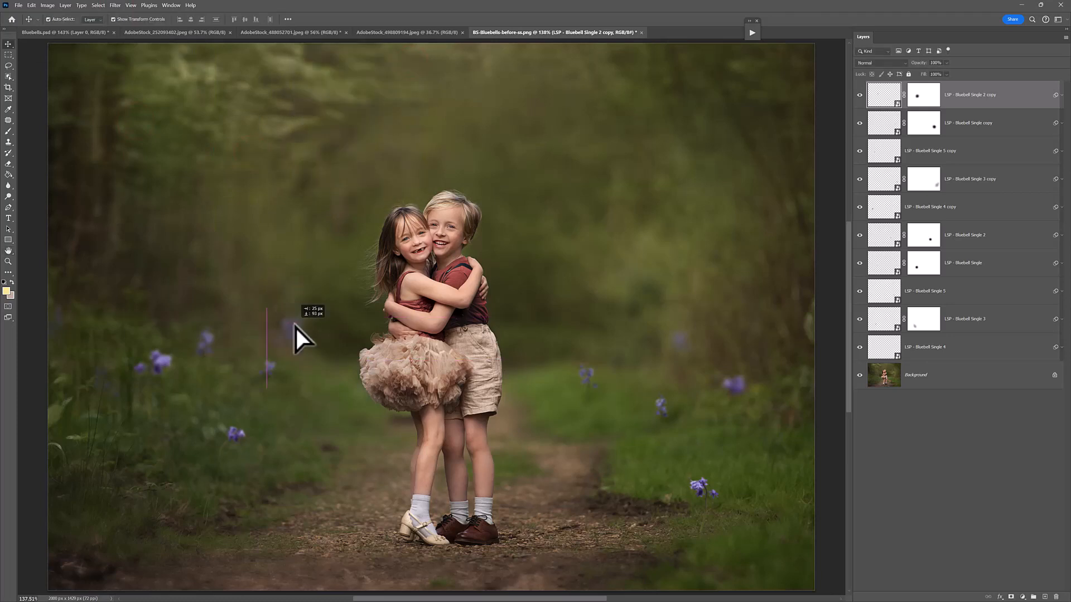
drag(317, 343, 317, 344)
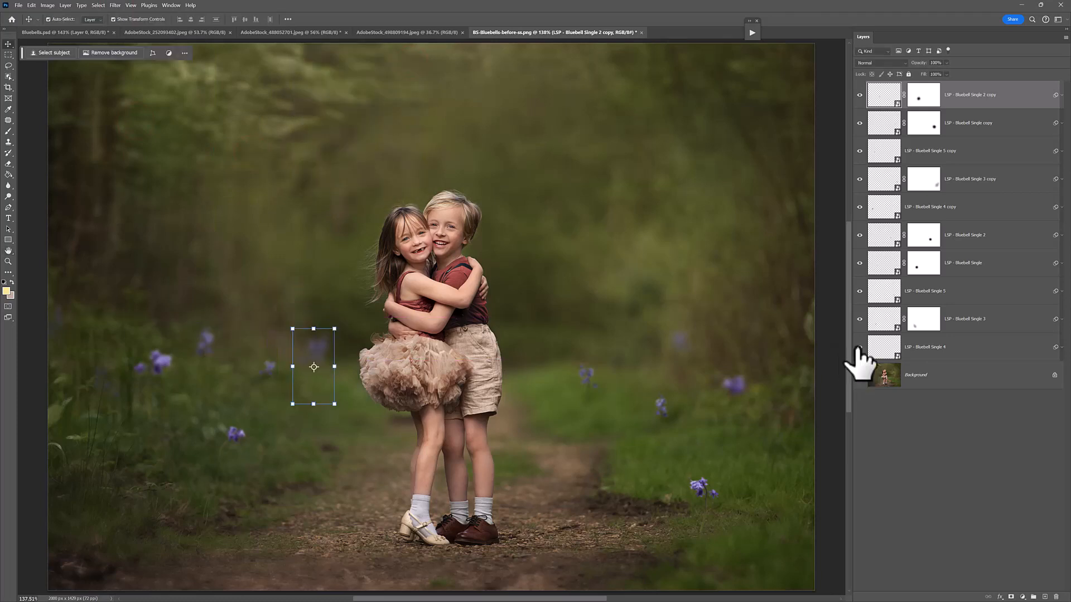
click(967, 95)
drag(323, 349, 289, 396)
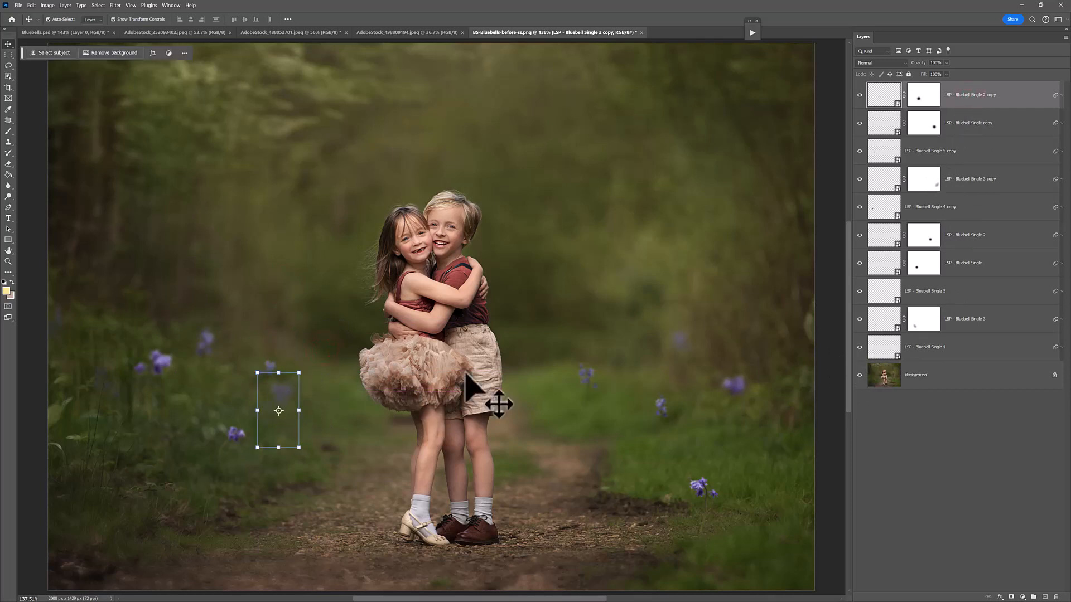
Step: Place LSP - Bluebells Framer 2.png from the 25 Bluebells and Meadow folder into the portrait and put its layer at the top of the stack
click(966, 321)
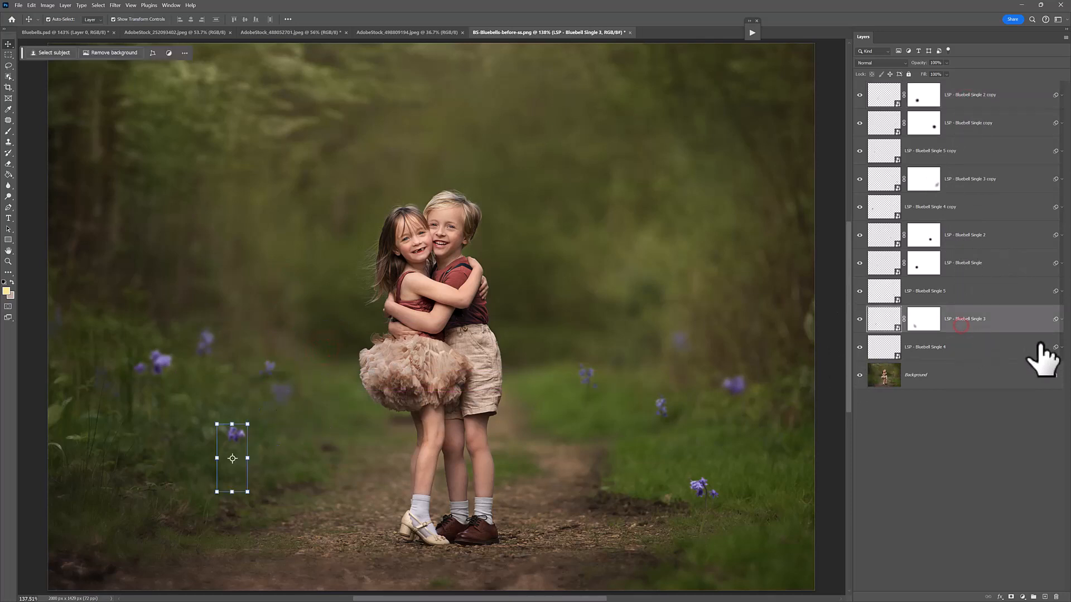
key(alt+Tab)
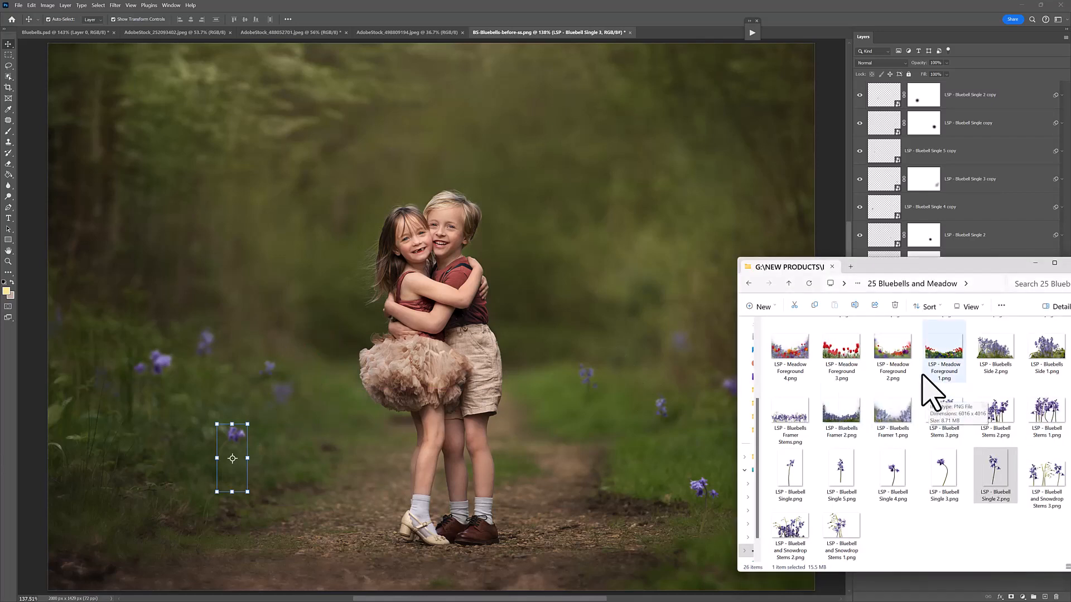
click(853, 411)
drag(853, 411, 631, 364)
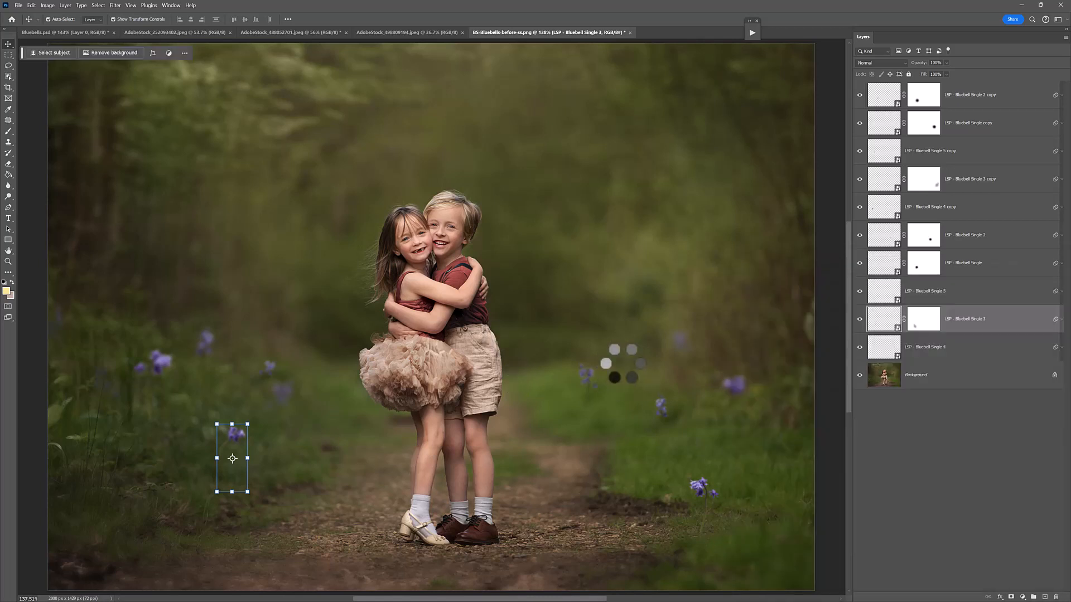
drag(963, 317, 852, 96)
Step: Enlarge the Bluebells Framer 2 overlay to the full 2000 px image width and lower it so the children's shoes show above the flowers
drag(526, 498, 504, 595)
drag(409, 239, 398, 109)
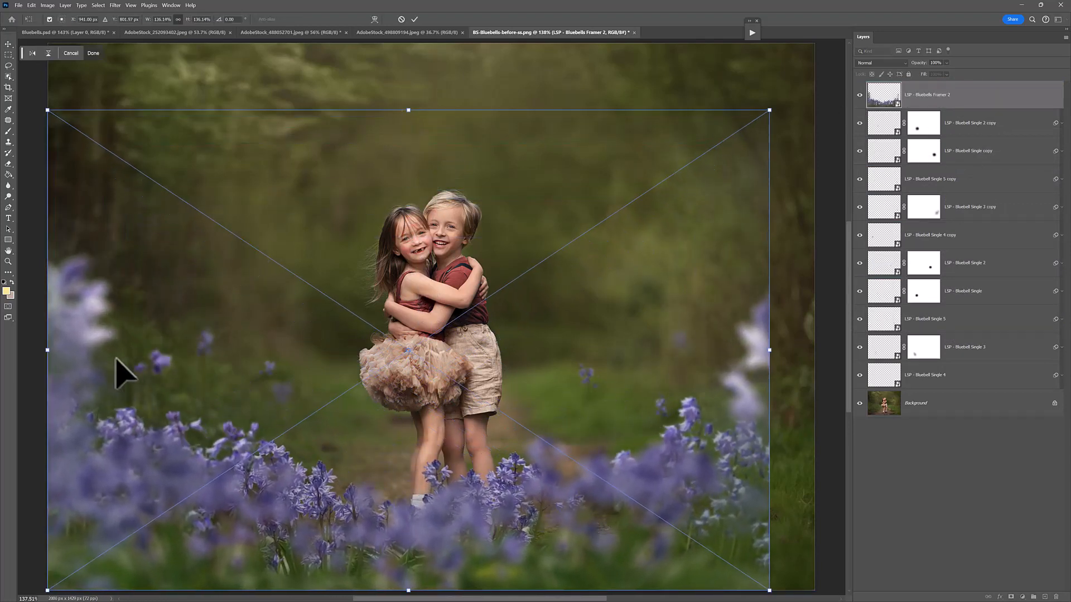
drag(765, 351, 800, 369)
mouse_move(750, 379)
mouse_down()
mouse_move(764, 390)
mouse_move(754, 375)
mouse_up()
drag(808, 351, 781, 353)
drag(51, 349, 45, 351)
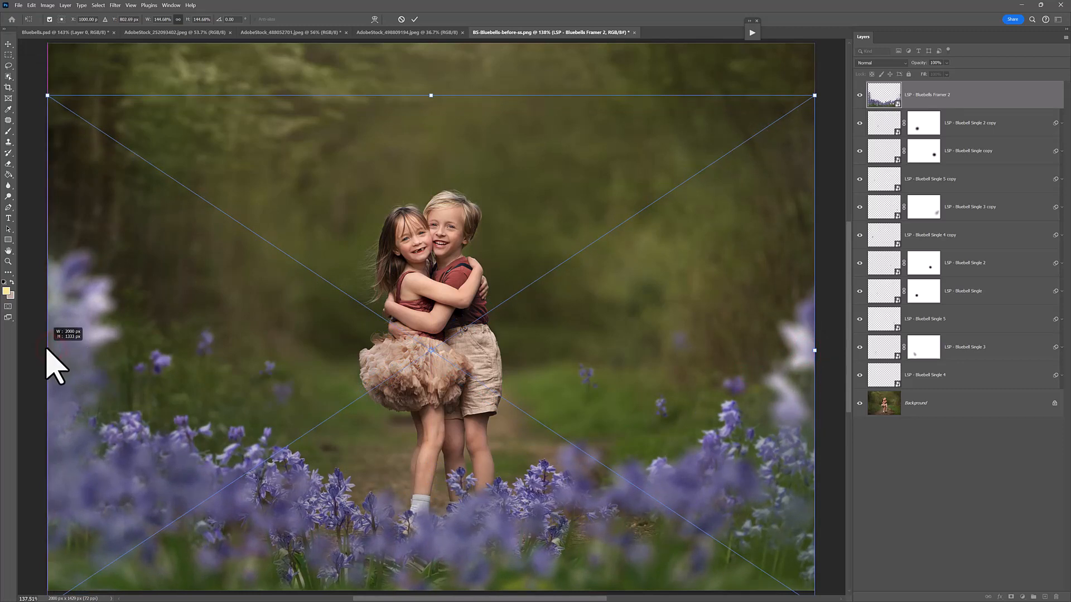
mouse_move(576, 451)
mouse_down()
mouse_move(580, 502)
mouse_move(575, 473)
mouse_up()
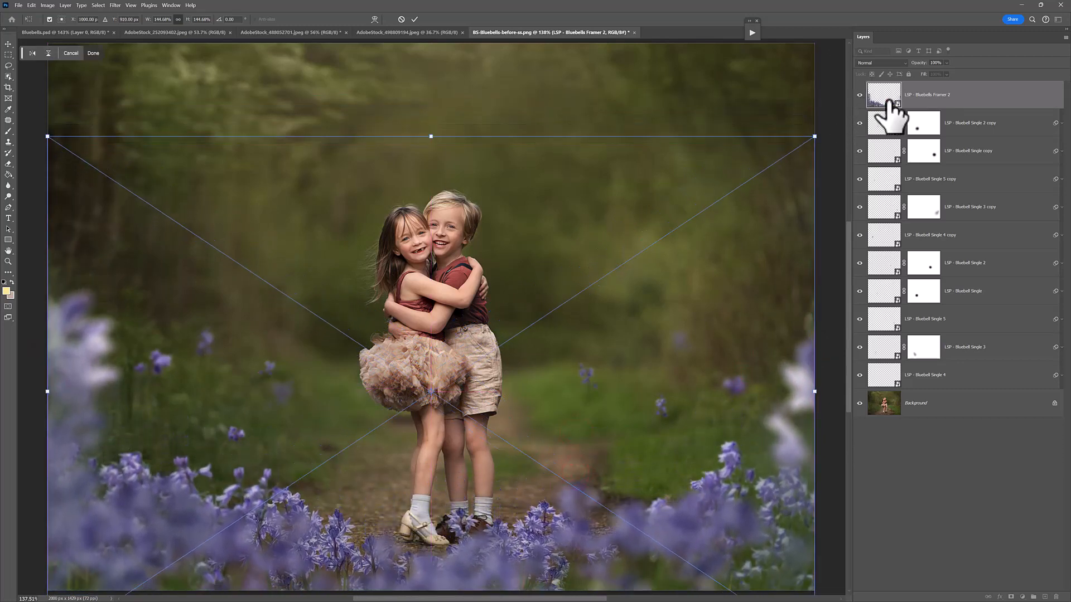
key(Return)
Step: Apply a Field Blur of about 17 px to LSP - Bluebells Framer 2 and collapse its smart filter list
click(131, 5)
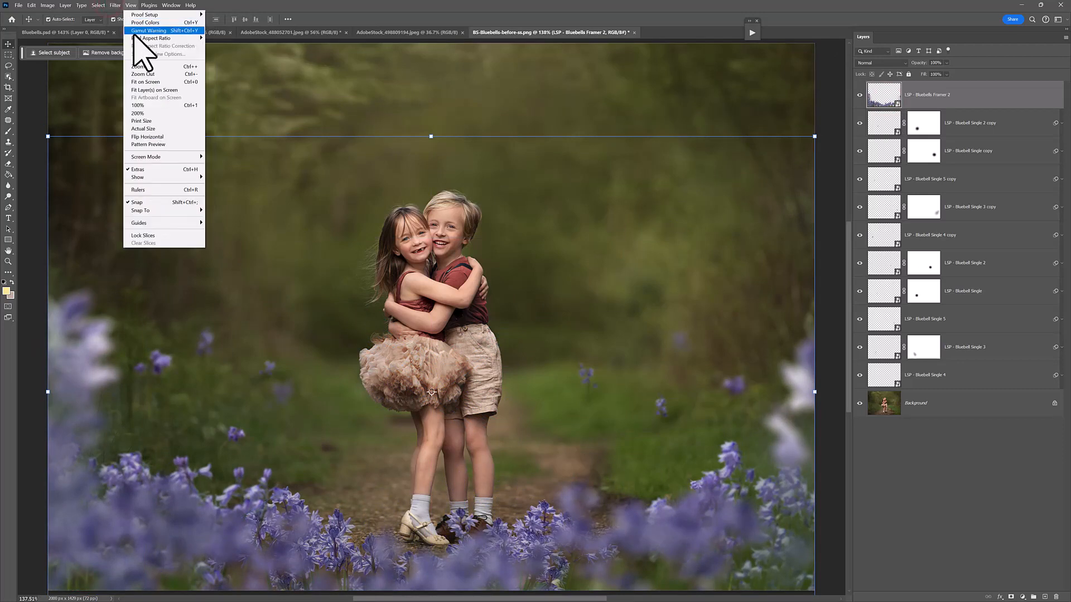
mouse_move(113, 7)
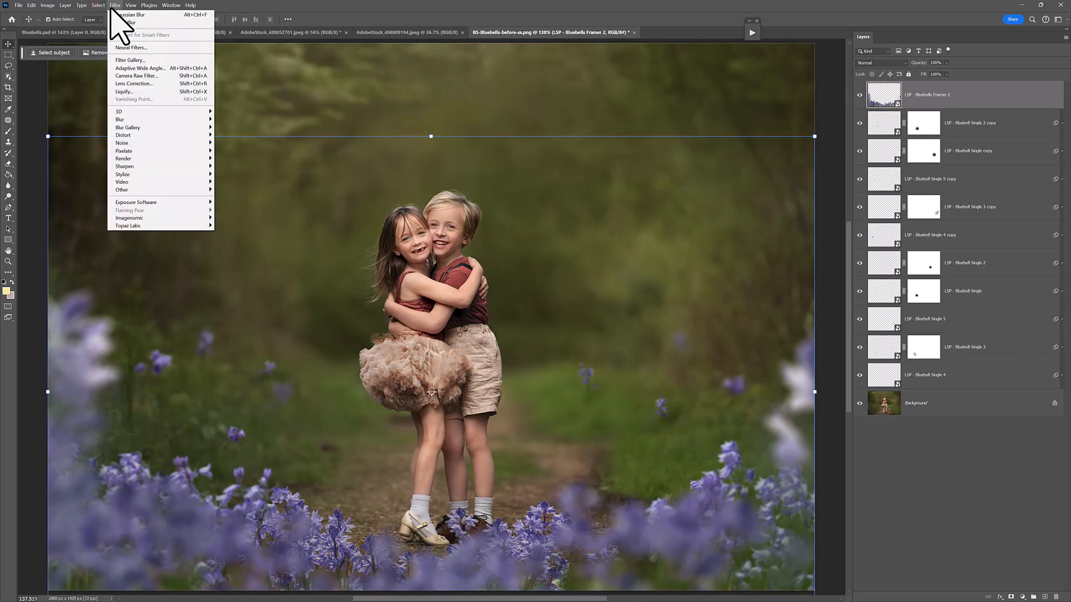
mouse_move(140, 127)
click(225, 127)
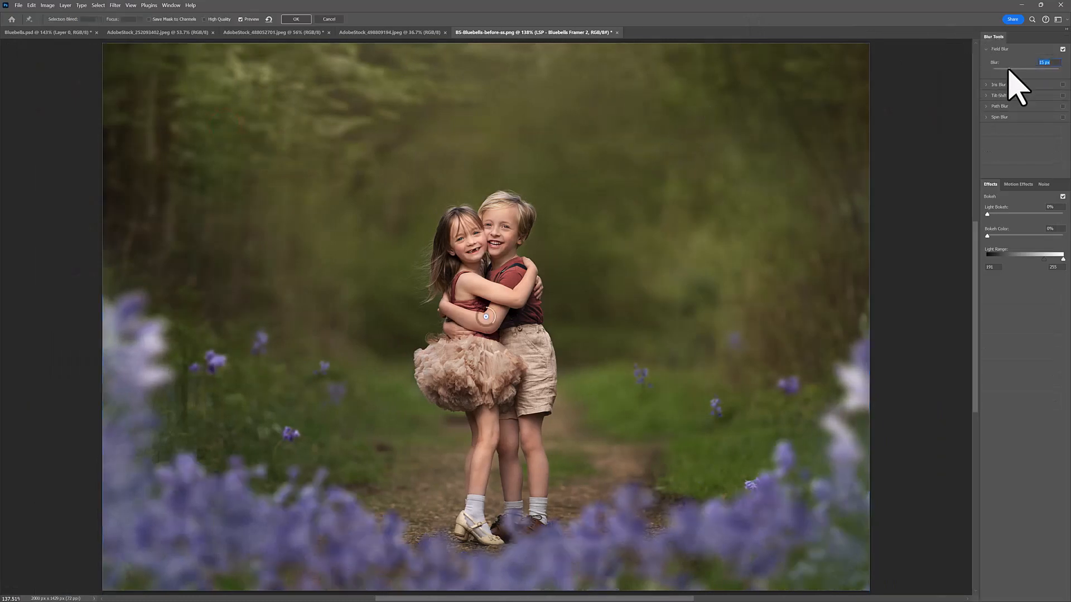
drag(1013, 70, 1007, 69)
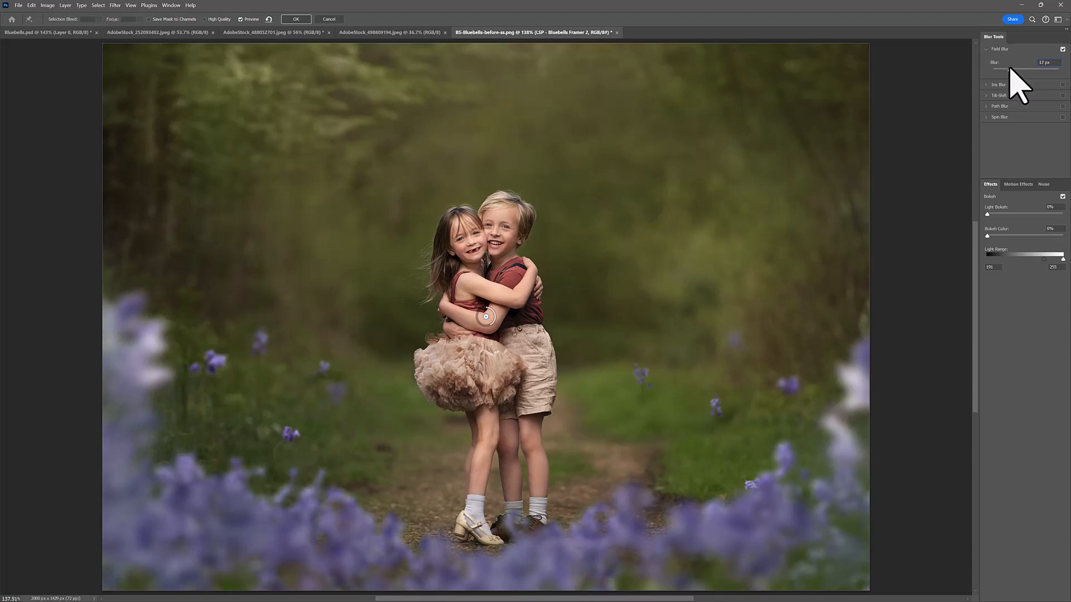
click(300, 19)
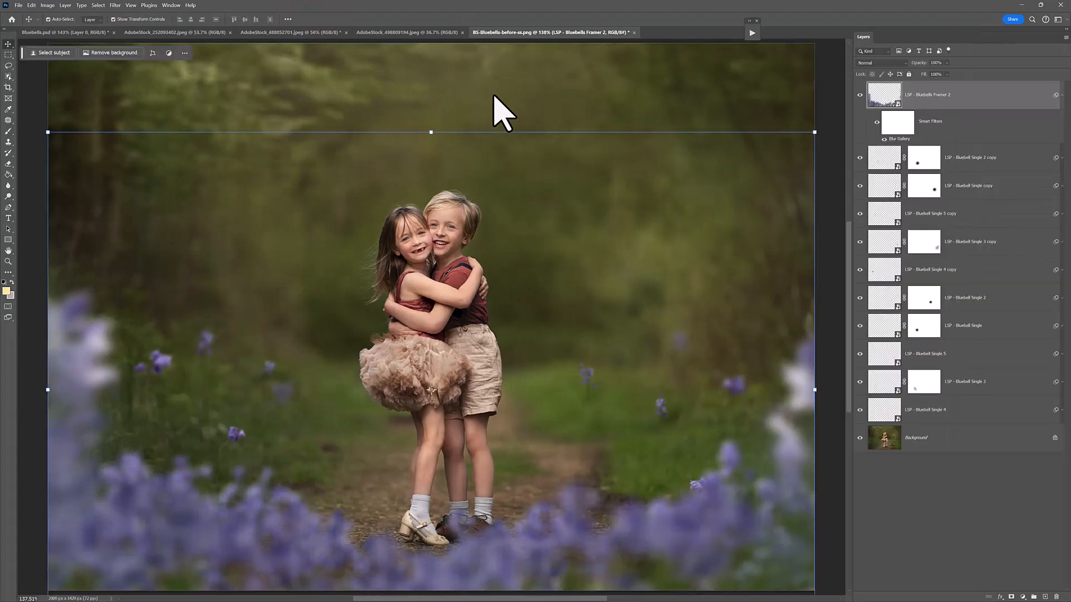
click(1061, 96)
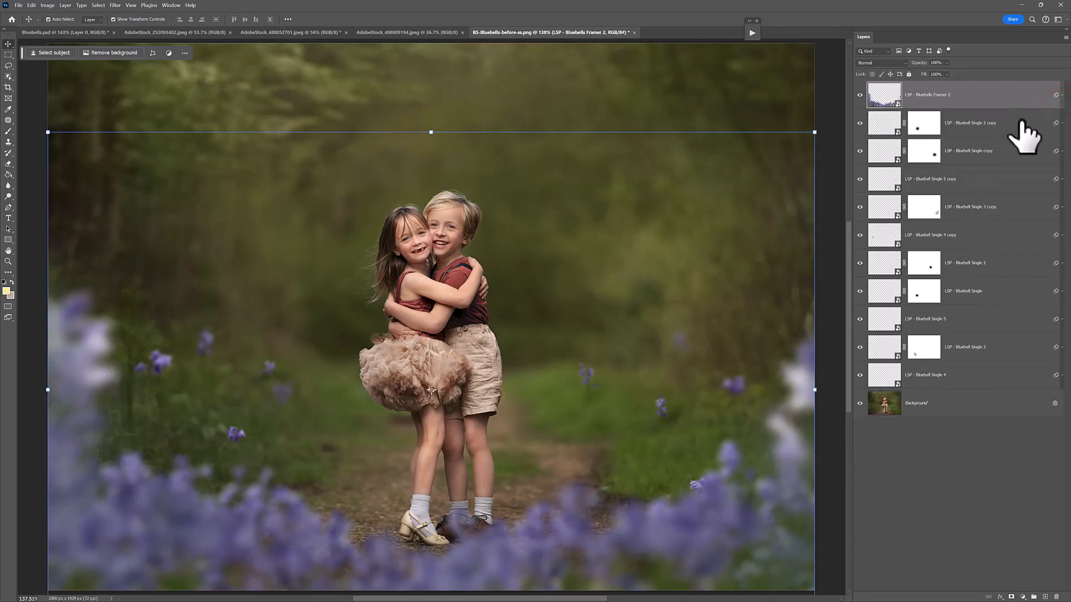
Step: Nudge the blurred LSP - Bluebells Framer 2 layer slightly downward in the foreground
click(972, 94)
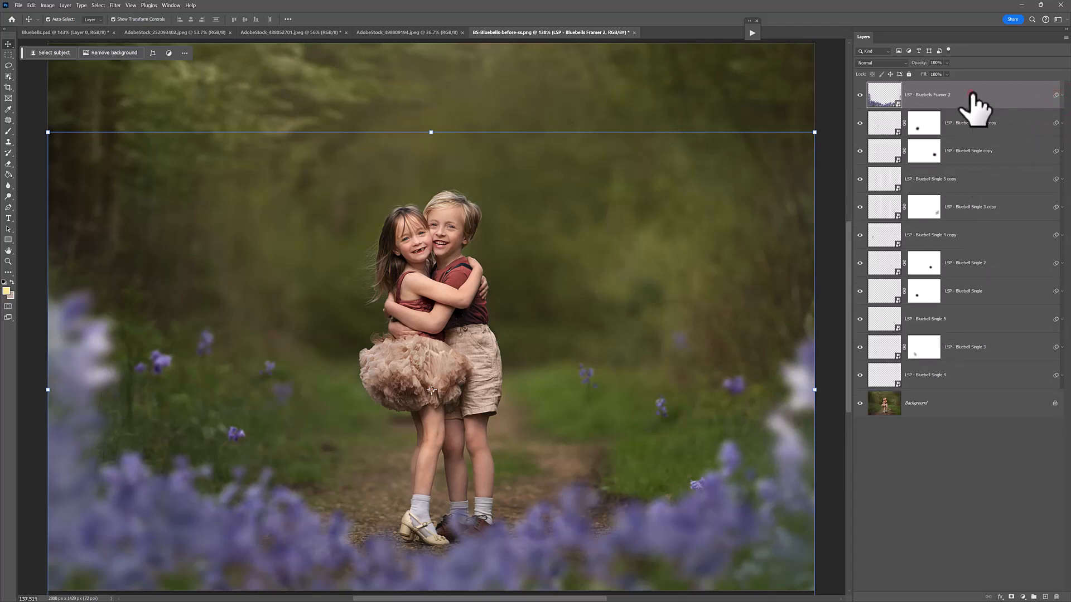
key(Down)
key(Down)
key(Down)
key(Down)
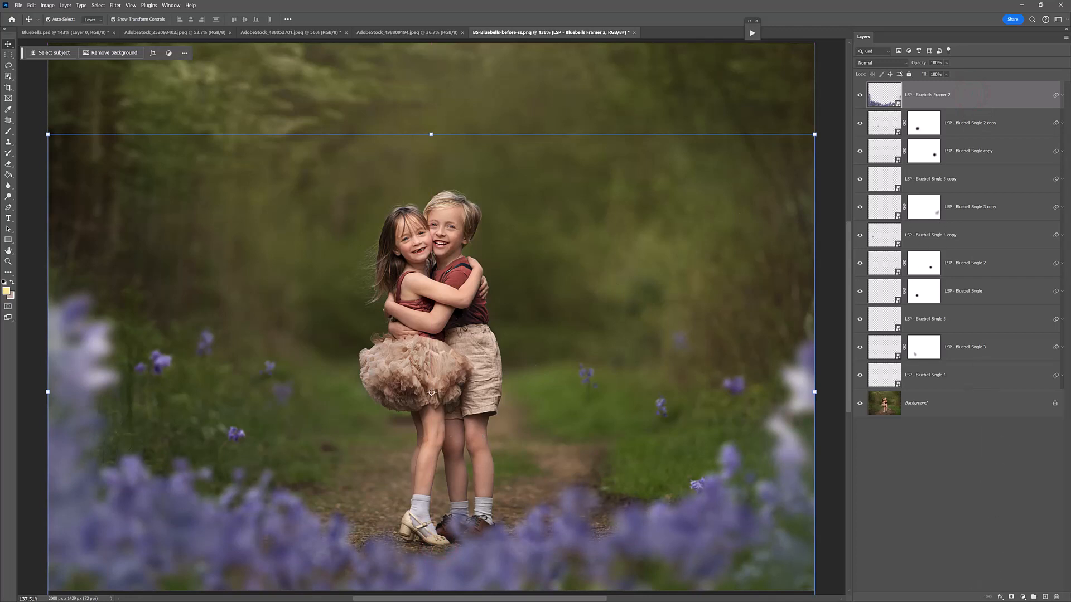
Step: Add a layer mask to LSP - Bluebells Framer 2 and fade the flowers over the path and feet with a soft, low-flow black brush
click(1010, 596)
key(b)
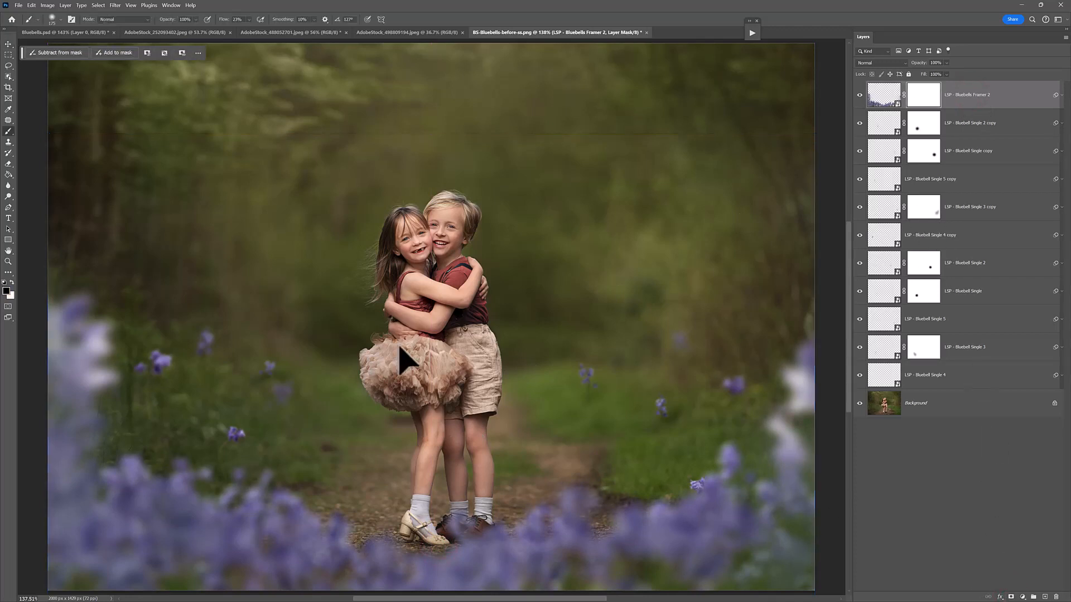
right_click(421, 406)
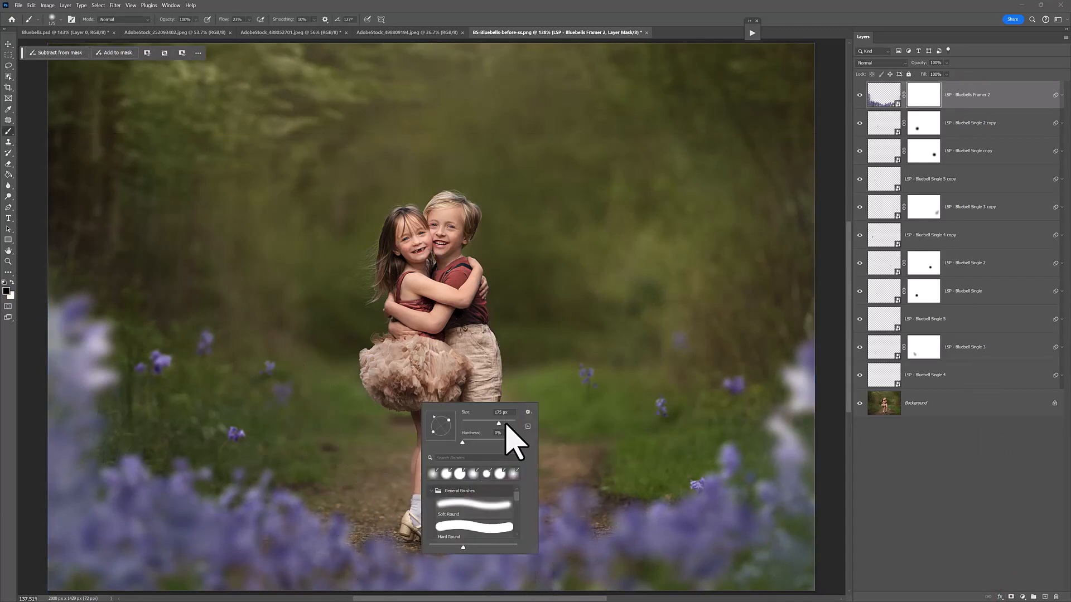
key(Return)
mouse_move(323, 526)
mouse_down()
mouse_move(291, 530)
mouse_move(289, 494)
mouse_move(339, 554)
mouse_move(374, 537)
mouse_move(471, 537)
mouse_move(586, 506)
mouse_move(447, 565)
mouse_move(499, 576)
mouse_move(367, 560)
mouse_move(440, 586)
mouse_move(562, 543)
mouse_move(560, 497)
mouse_move(588, 506)
mouse_move(548, 531)
mouse_move(580, 470)
mouse_move(351, 540)
mouse_move(258, 502)
mouse_move(190, 546)
mouse_move(155, 481)
mouse_move(115, 492)
mouse_move(84, 412)
mouse_move(96, 389)
mouse_move(80, 307)
mouse_move(85, 344)
mouse_move(112, 370)
mouse_move(93, 371)
mouse_move(38, 320)
mouse_move(73, 414)
mouse_move(69, 474)
mouse_move(166, 473)
mouse_move(184, 495)
mouse_move(294, 478)
mouse_move(182, 520)
mouse_move(246, 545)
mouse_move(223, 553)
mouse_move(263, 573)
mouse_move(302, 556)
mouse_move(509, 579)
mouse_move(643, 536)
mouse_move(666, 540)
mouse_move(700, 508)
mouse_move(730, 501)
mouse_move(748, 466)
mouse_move(731, 445)
mouse_move(787, 433)
mouse_move(780, 438)
mouse_move(771, 392)
mouse_move(819, 409)
mouse_move(792, 427)
mouse_move(782, 494)
mouse_move(697, 451)
mouse_move(634, 543)
mouse_move(609, 512)
mouse_move(724, 553)
mouse_move(324, 565)
mouse_move(382, 548)
mouse_move(183, 465)
mouse_move(194, 530)
mouse_move(114, 448)
mouse_move(234, 498)
mouse_move(730, 523)
mouse_move(711, 488)
mouse_move(750, 480)
mouse_move(692, 535)
mouse_move(569, 569)
mouse_move(259, 576)
mouse_move(641, 541)
mouse_move(150, 530)
mouse_up()
right_click(343, 444)
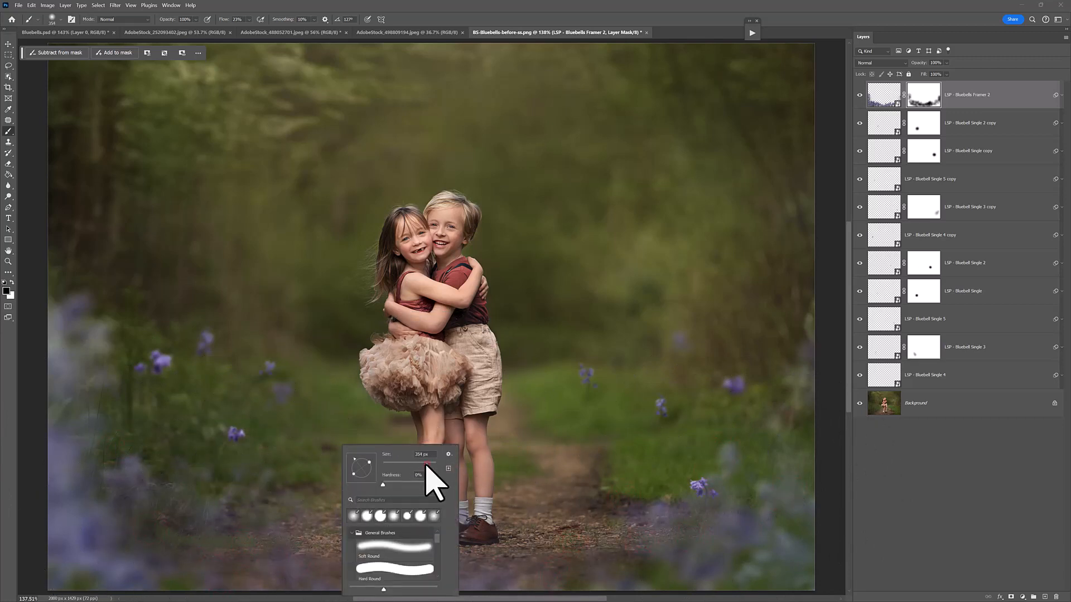
drag(427, 463, 416, 462)
key(Return)
key(x)
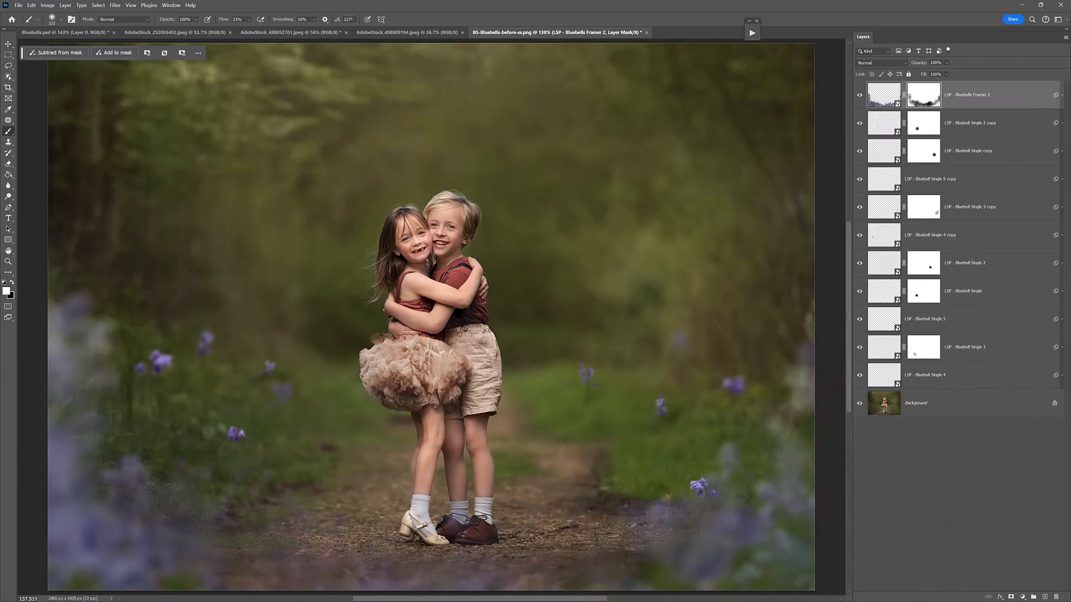
Step: Place LSP - Bluebells Framer Stems.png, shrink it to about 33% and position it left of the children across the girl's skirt
key(alt+Tab)
click(799, 415)
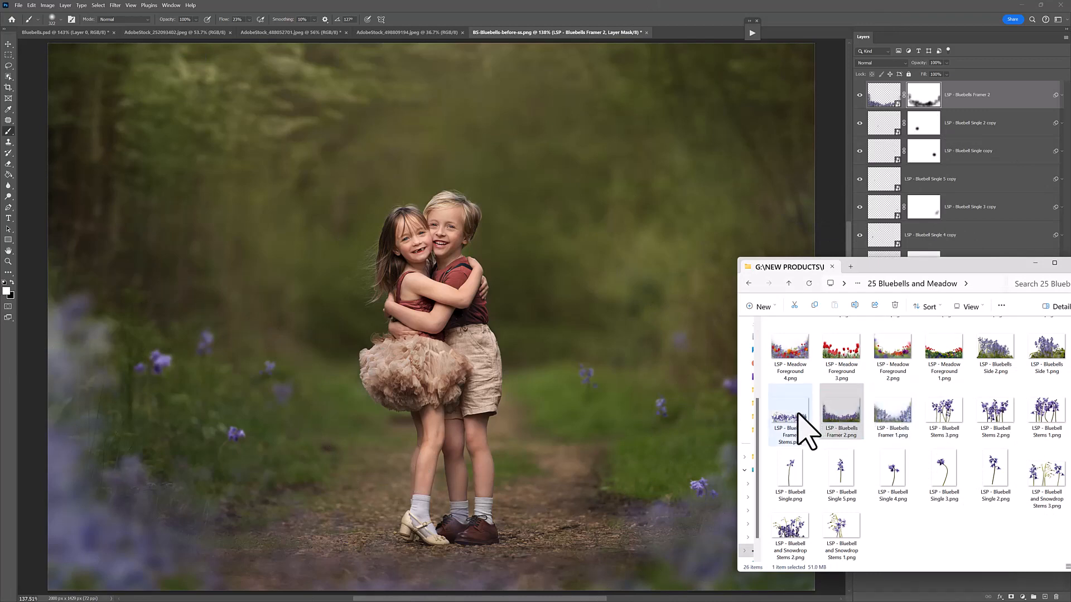
drag(798, 413, 452, 199)
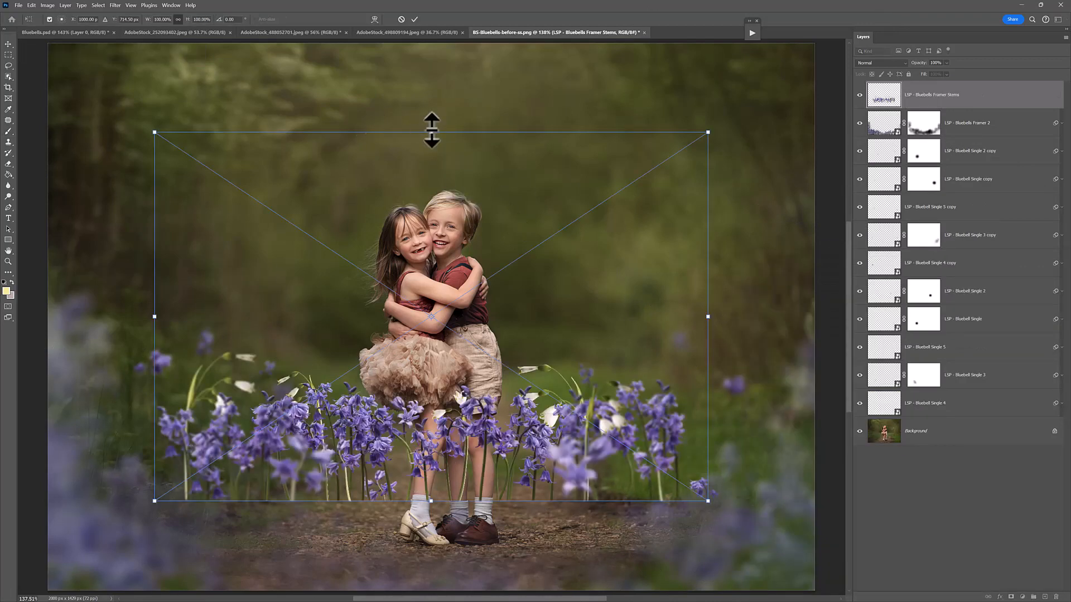
drag(431, 129, 424, 379)
drag(448, 467, 339, 311)
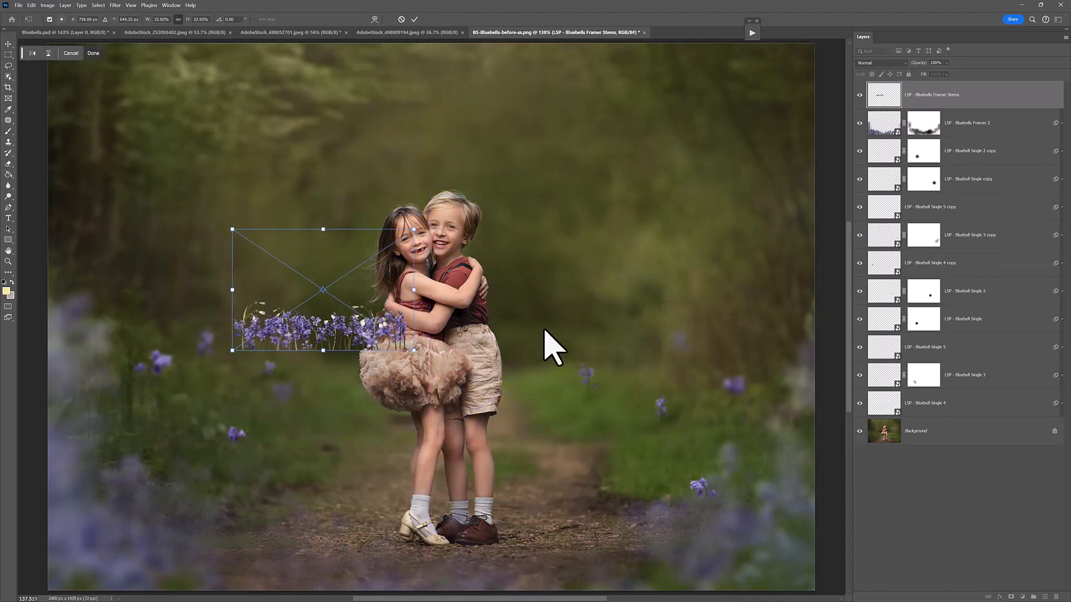
Step: Warp the placed bluebell stems into a gentle arch that slopes down toward the girl and commit the placement
right_click(366, 325)
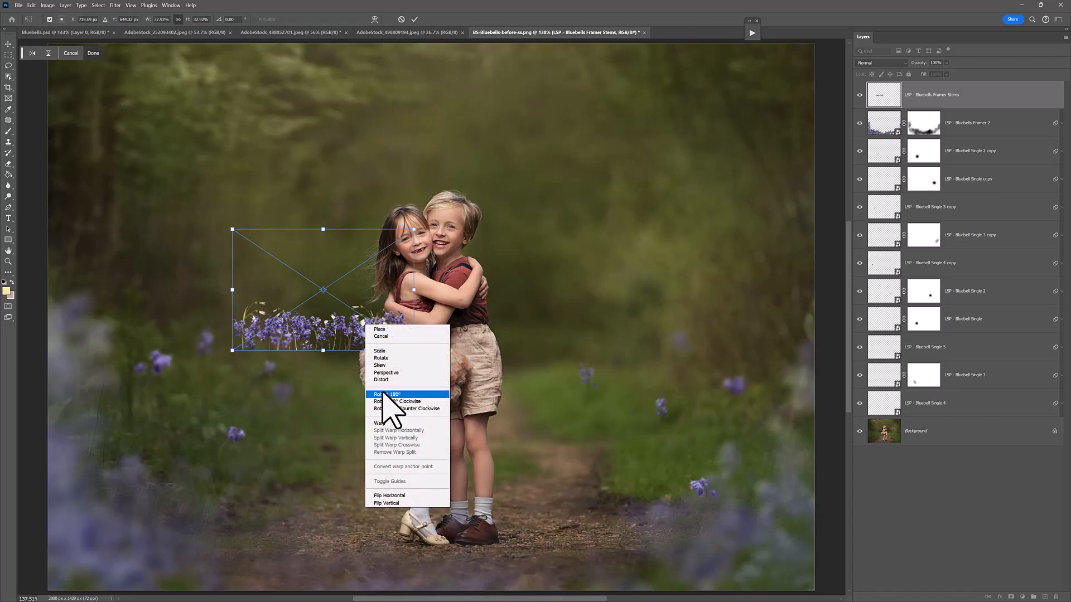
click(384, 406)
drag(390, 376, 246, 362)
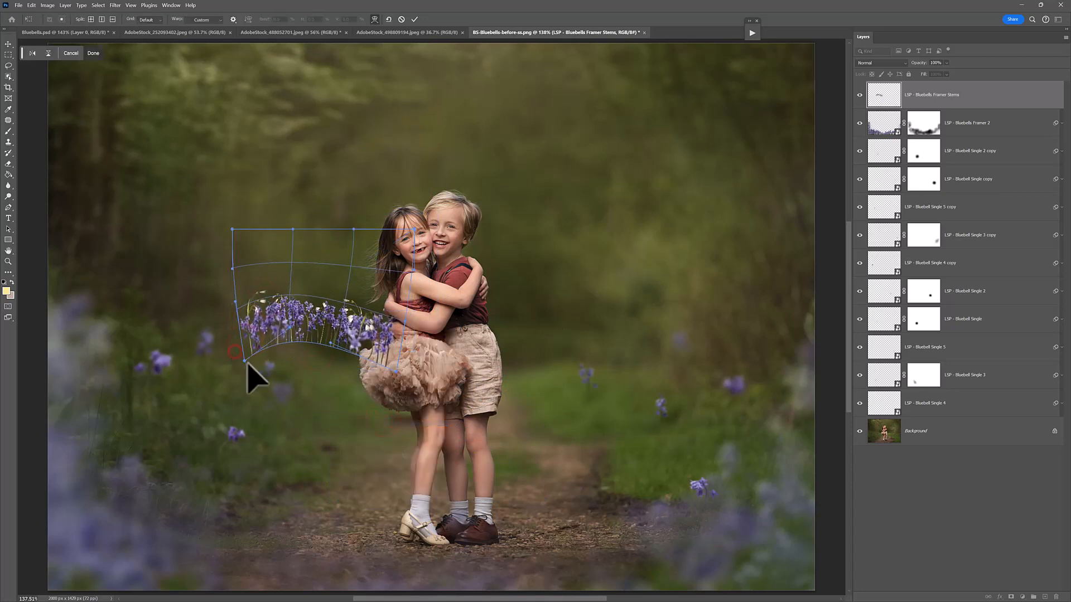
drag(395, 365, 333, 349)
key(Return)
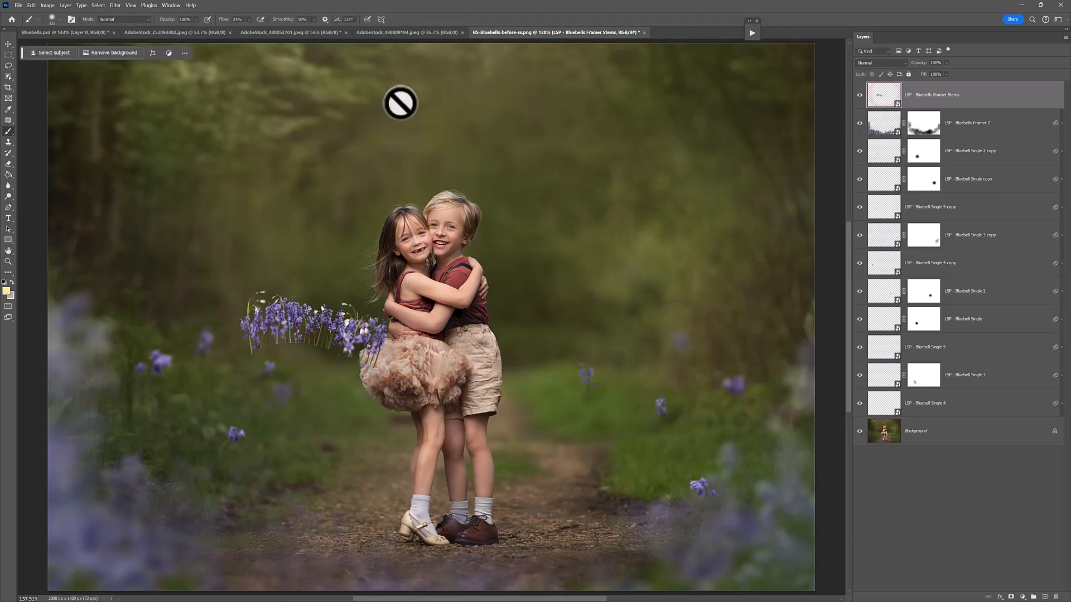
Step: Apply a Gaussian Blur with a 9.0-pixel radius to the LSP - Bluebells Framer Stems layer
click(115, 5)
mouse_move(140, 119)
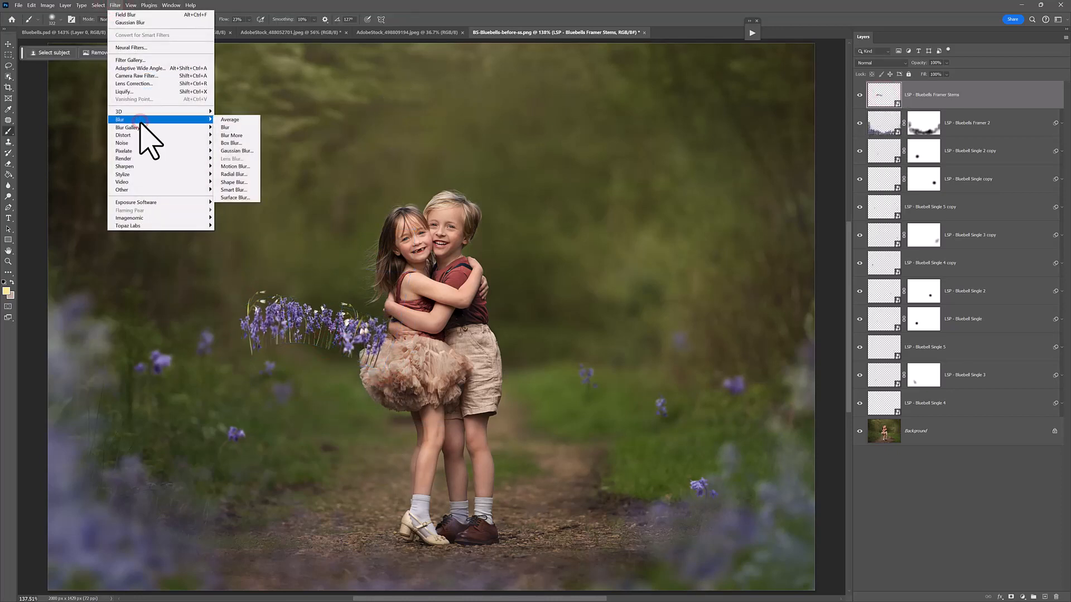
click(251, 151)
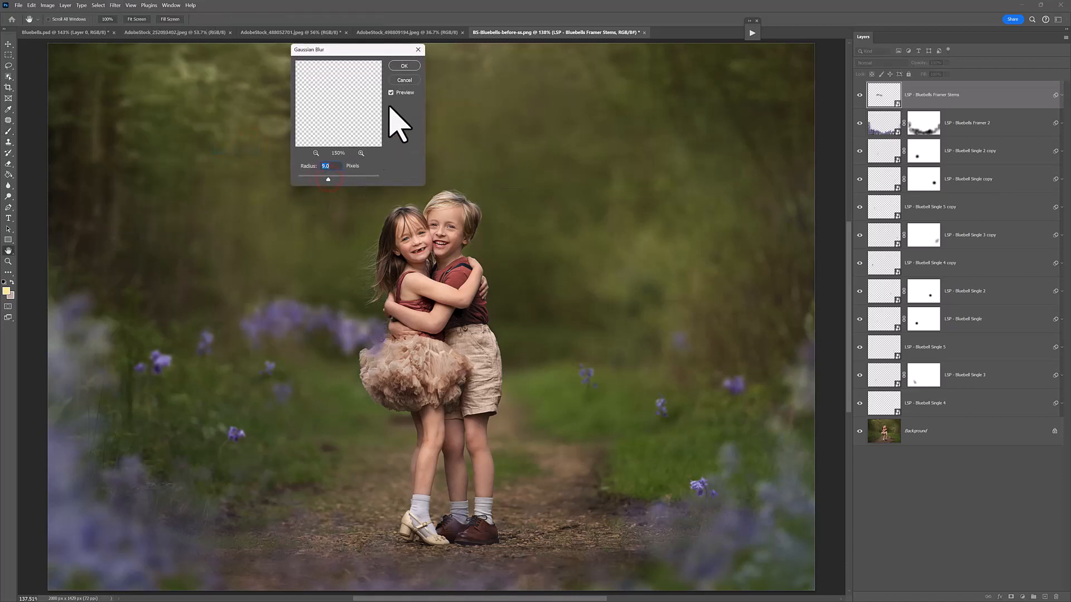
click(409, 69)
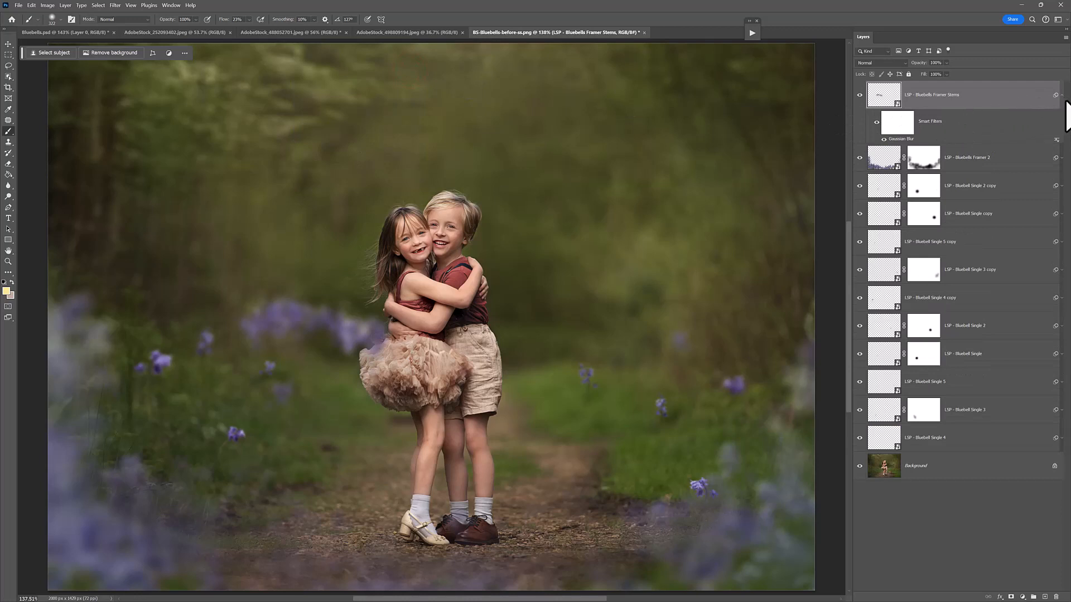
click(1061, 96)
Step: Shift the blurred stems slightly down toward the girl's skirt and commit the transform
key(ctrl+t)
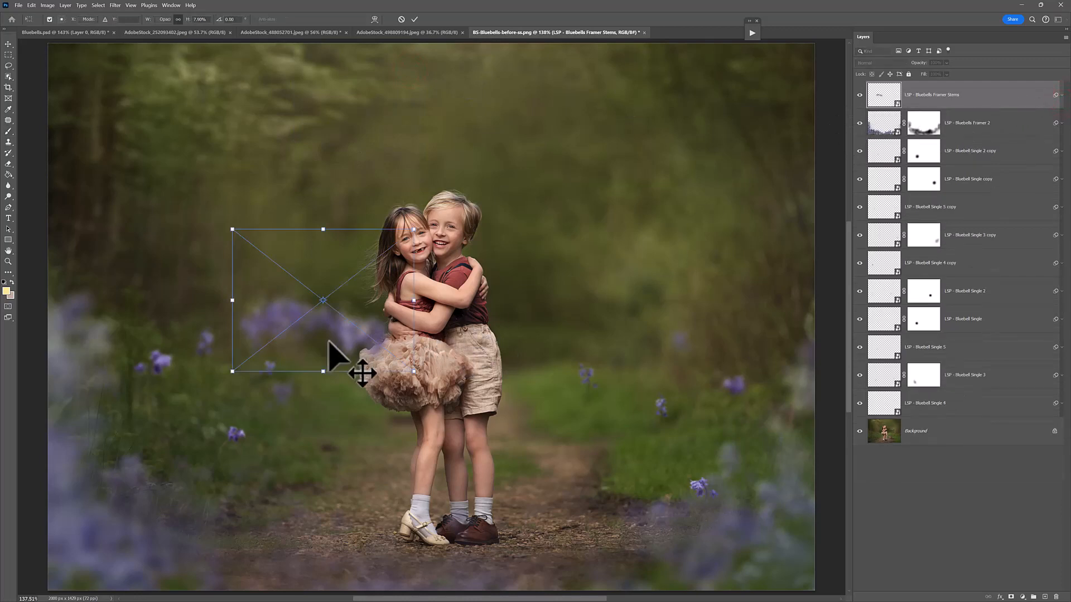
mouse_move(328, 342)
mouse_down()
mouse_move(361, 345)
mouse_move(351, 360)
mouse_move(337, 351)
mouse_up()
key(Return)
Step: Add a layer mask to LSP - Bluebells Framer Stems and fade its flowers with a smaller soft black brush
key(b)
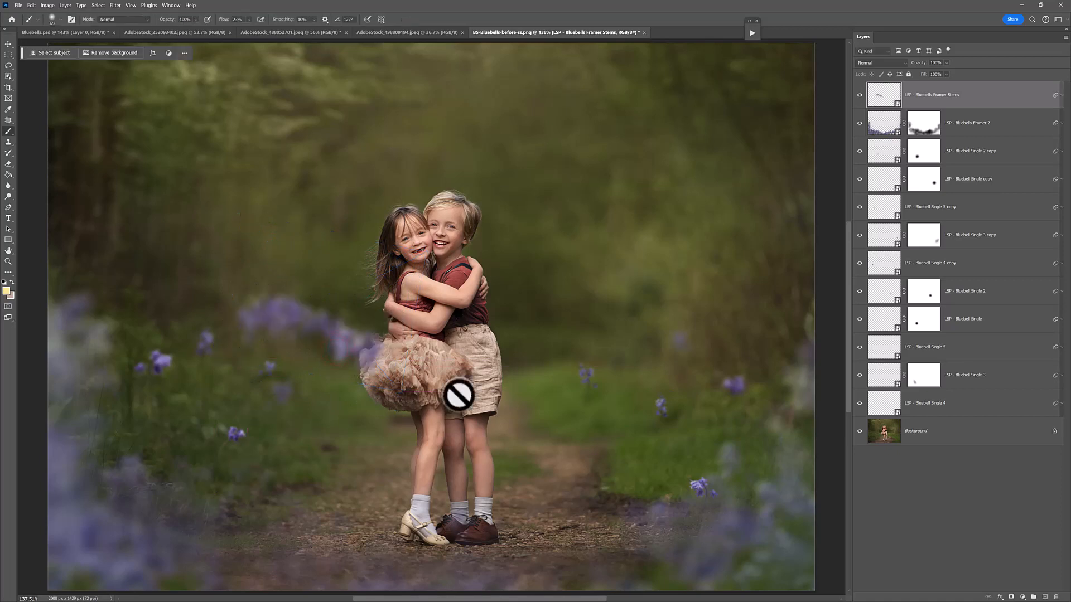
click(1011, 597)
right_click(403, 357)
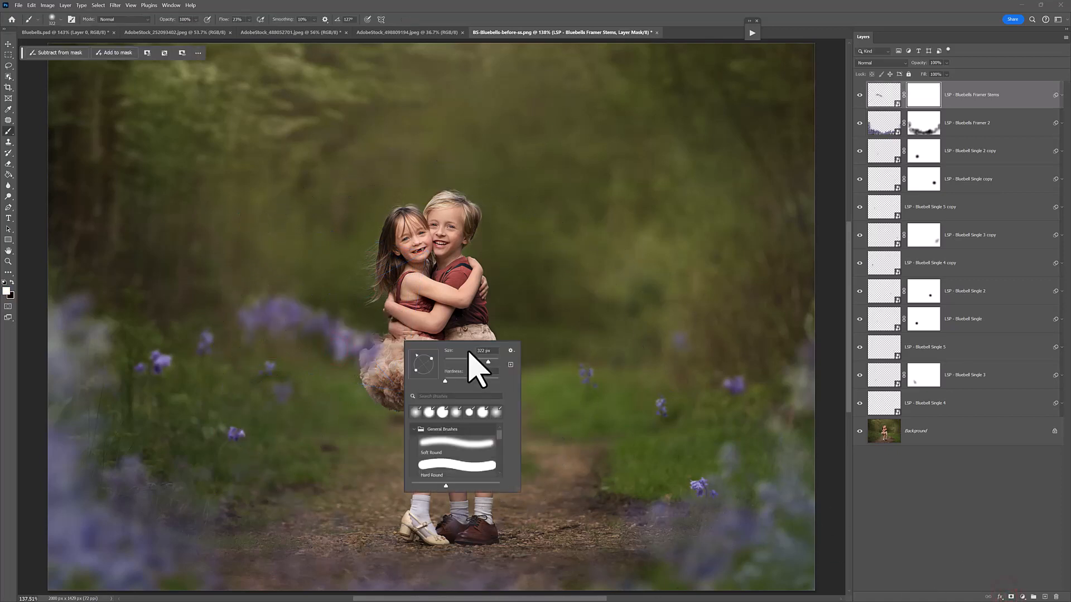
drag(485, 361, 482, 361)
key(x)
click(337, 354)
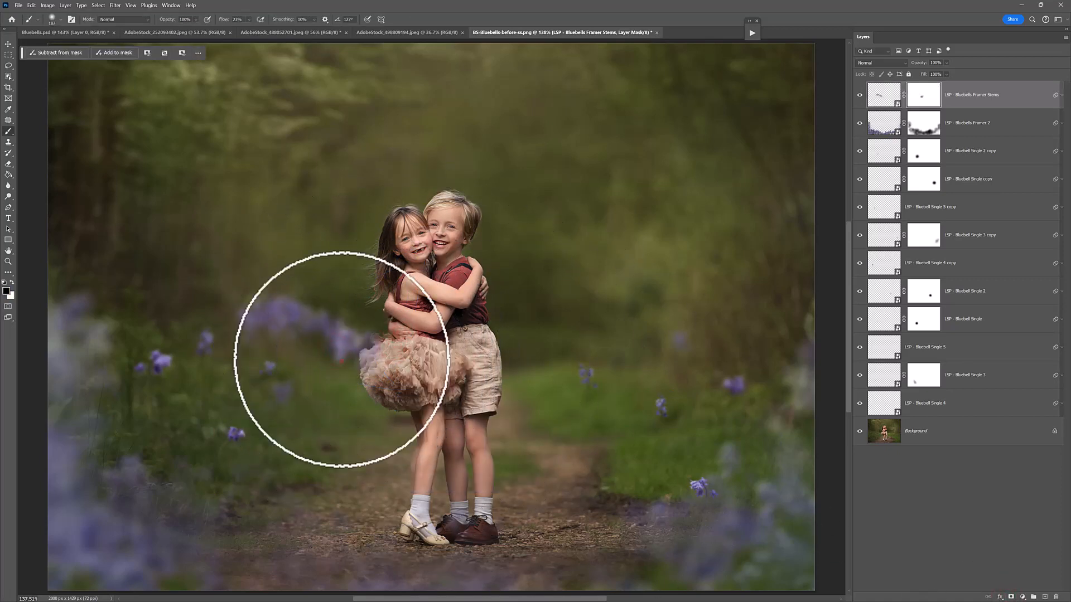
click(349, 330)
click(320, 315)
click(281, 298)
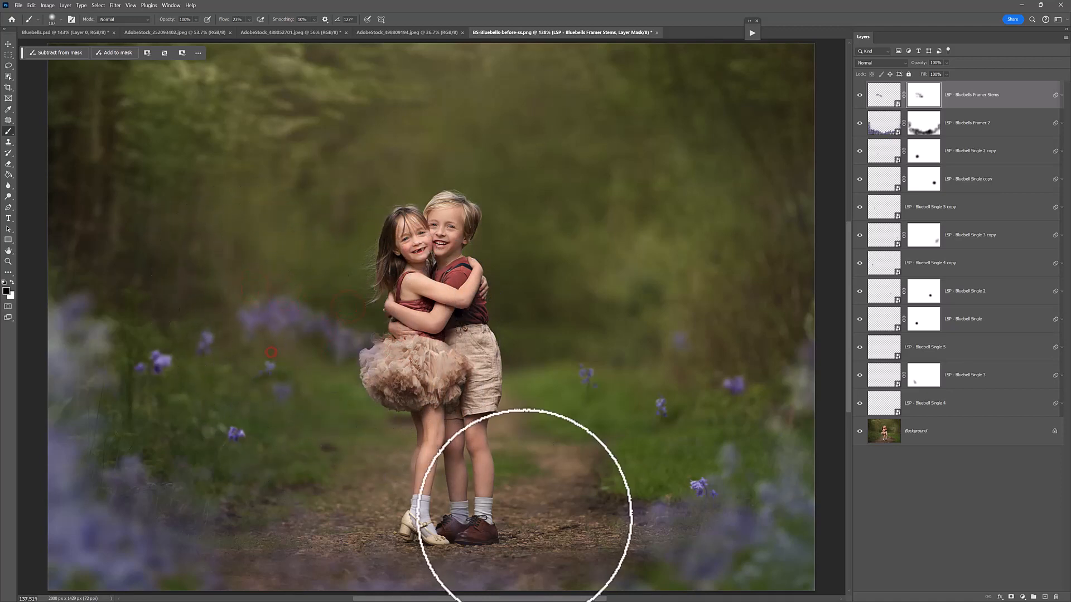
click(297, 361)
Step: Duplicate the LSP - Bluebells Framer Stems layer with a blank mask and move the copy left and slightly lower than the original
click(988, 95)
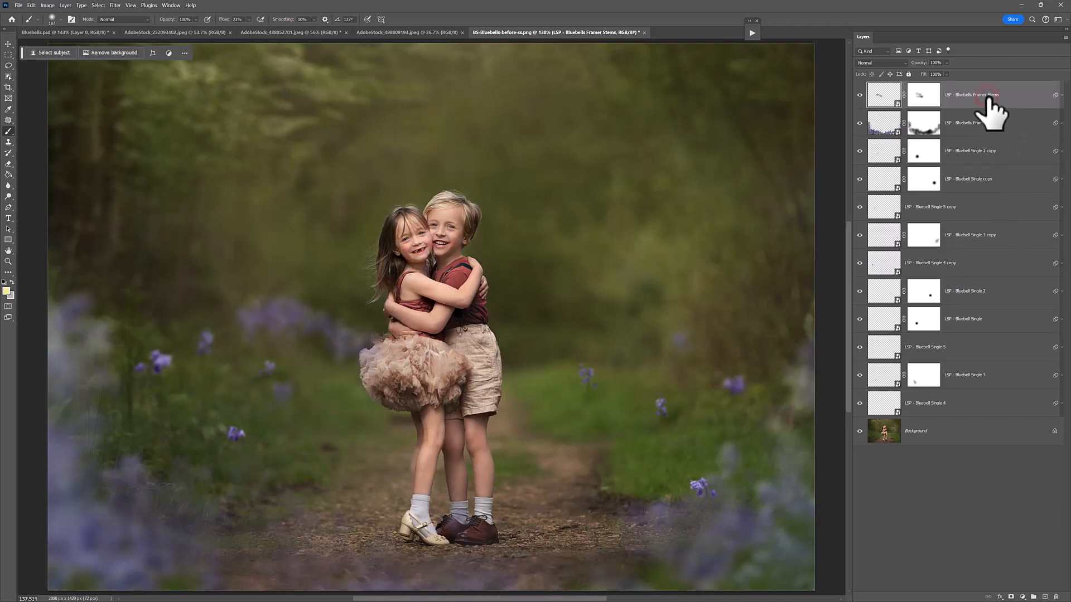
key(ctrl+j)
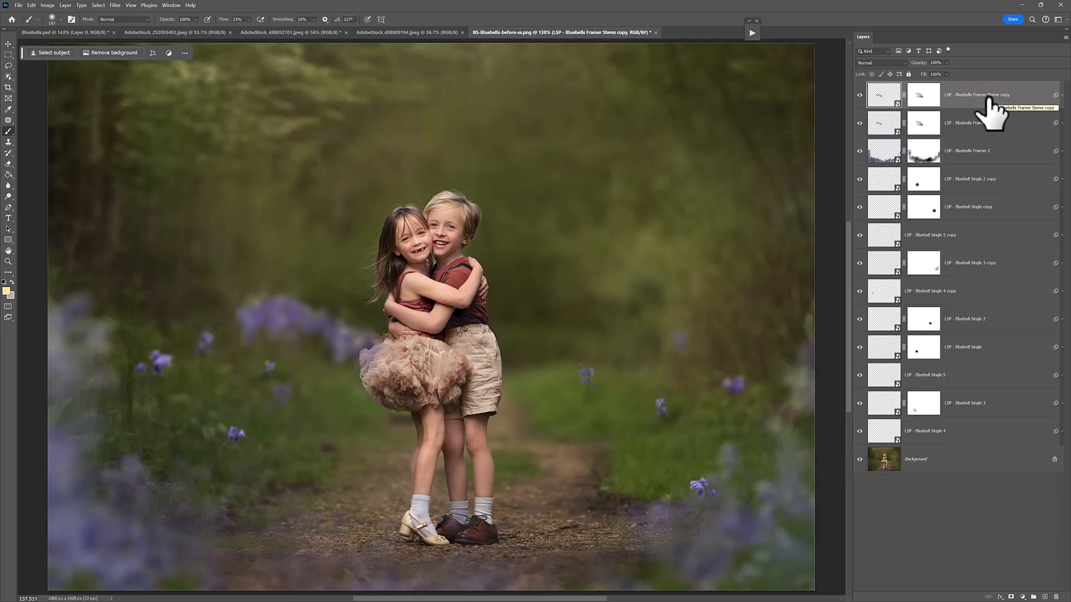
click(574, 241)
drag(909, 111, 429, 326)
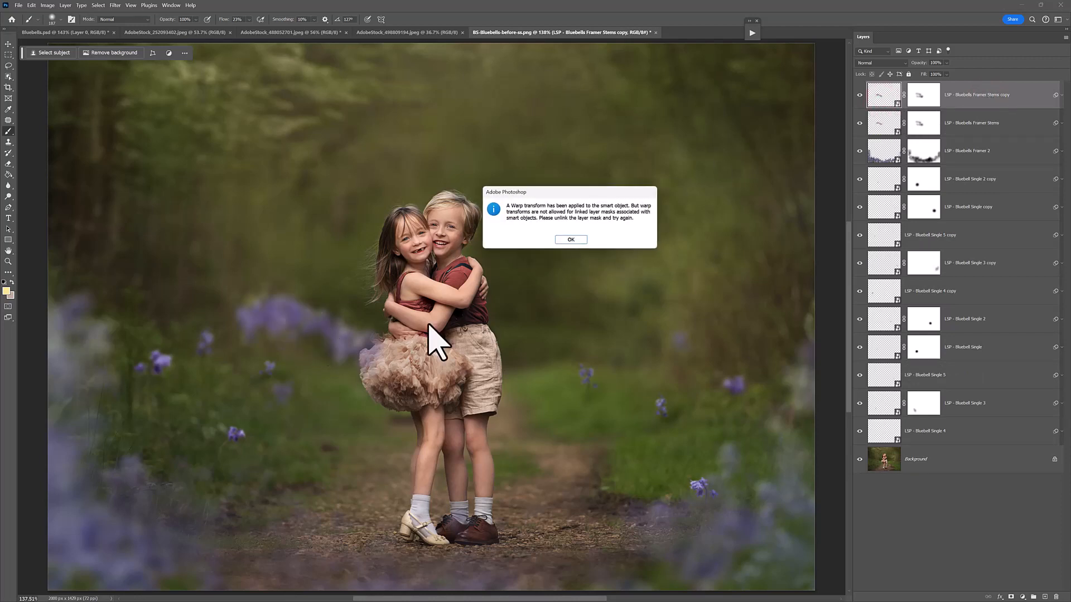
click(571, 240)
key(v)
mouse_move(280, 358)
mouse_down()
mouse_move(316, 337)
mouse_move(270, 356)
mouse_up()
drag(397, 402, 252, 362)
click(299, 378)
key(Return)
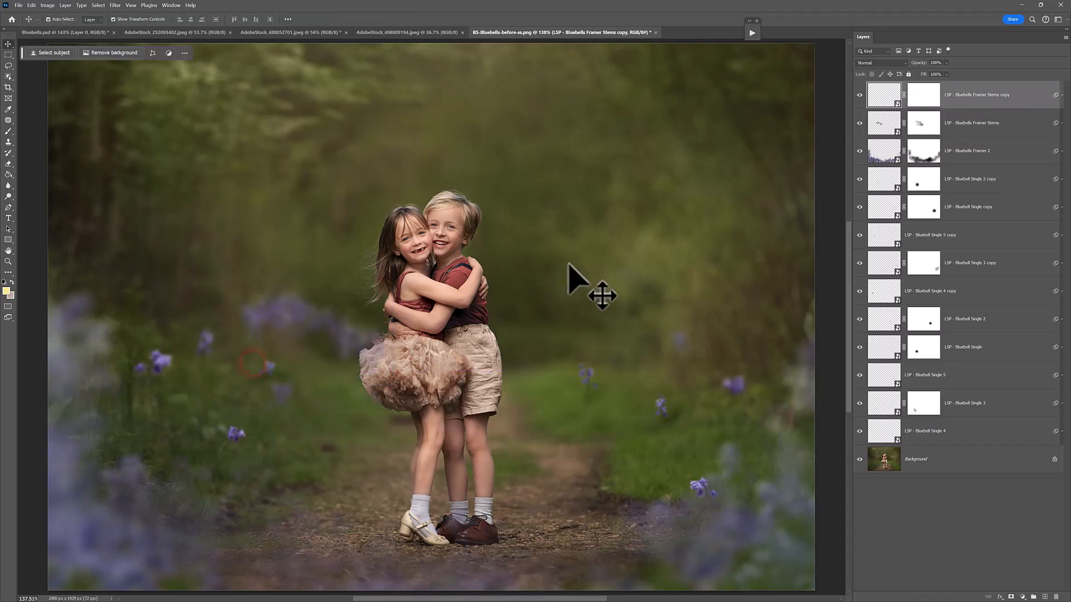
Step: Fade the duplicated stems on their mask with a soft black brush, and further fade the original stems beside the girl
click(918, 102)
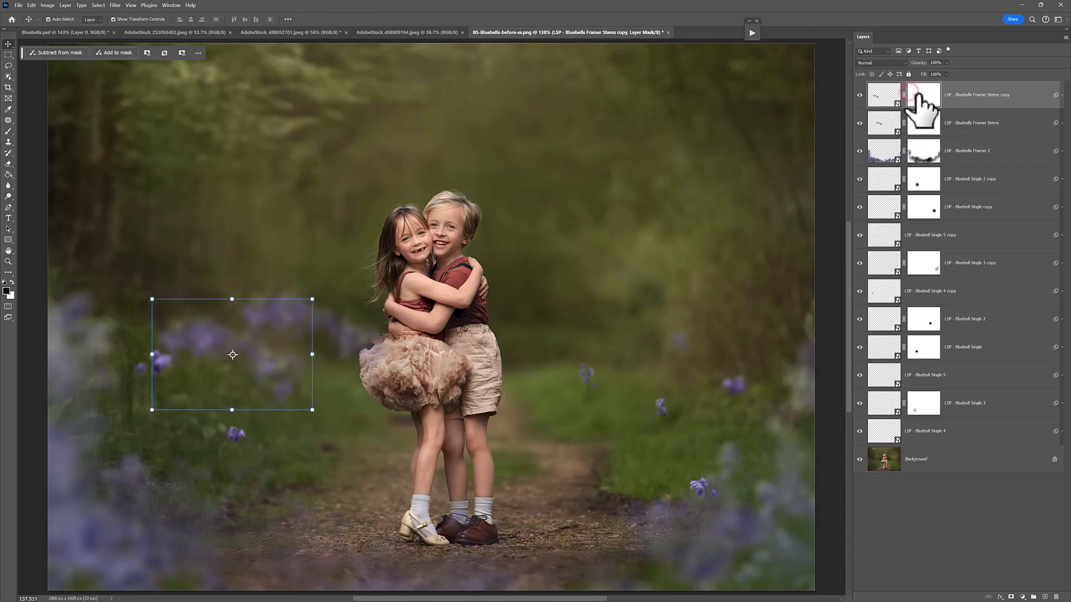
key(b)
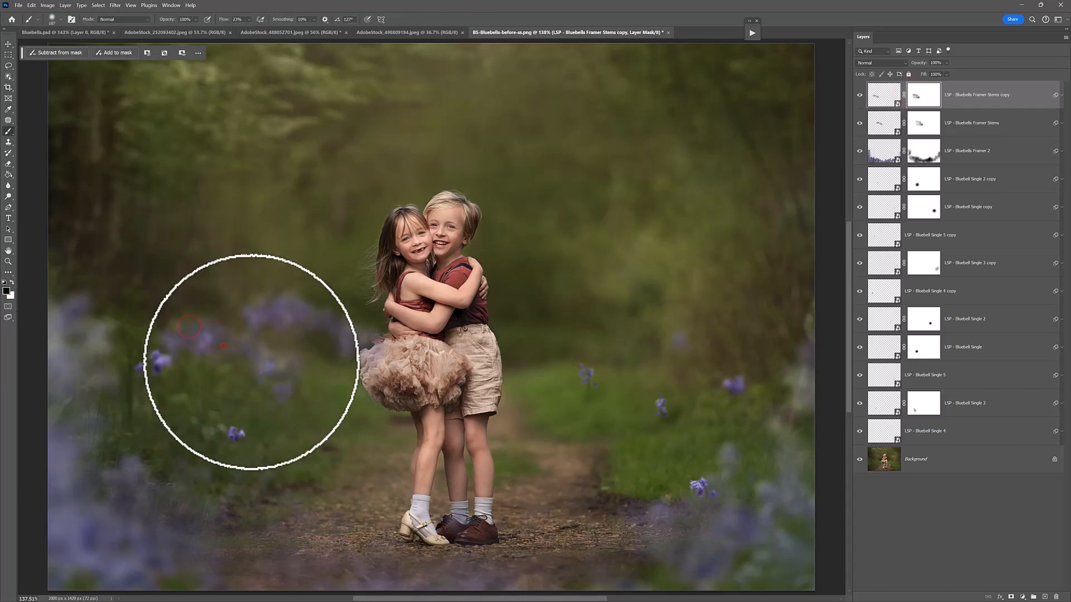
click(920, 122)
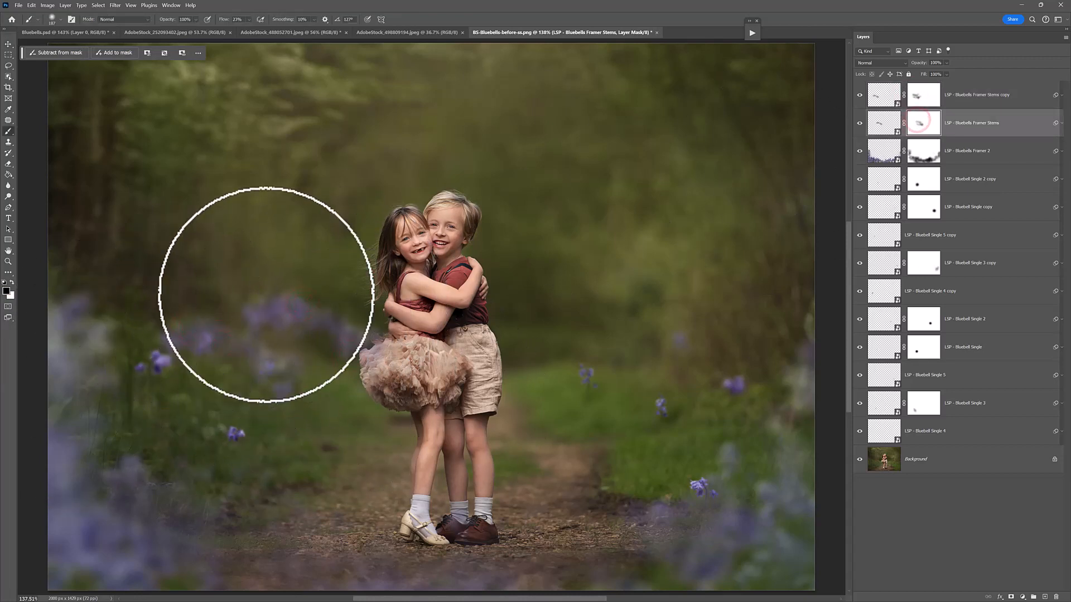
mouse_move(368, 336)
mouse_down()
mouse_move(330, 389)
mouse_move(361, 335)
mouse_move(416, 331)
mouse_move(311, 273)
mouse_move(315, 380)
mouse_move(393, 352)
mouse_move(386, 374)
mouse_move(330, 380)
mouse_move(261, 356)
mouse_move(375, 318)
mouse_up()
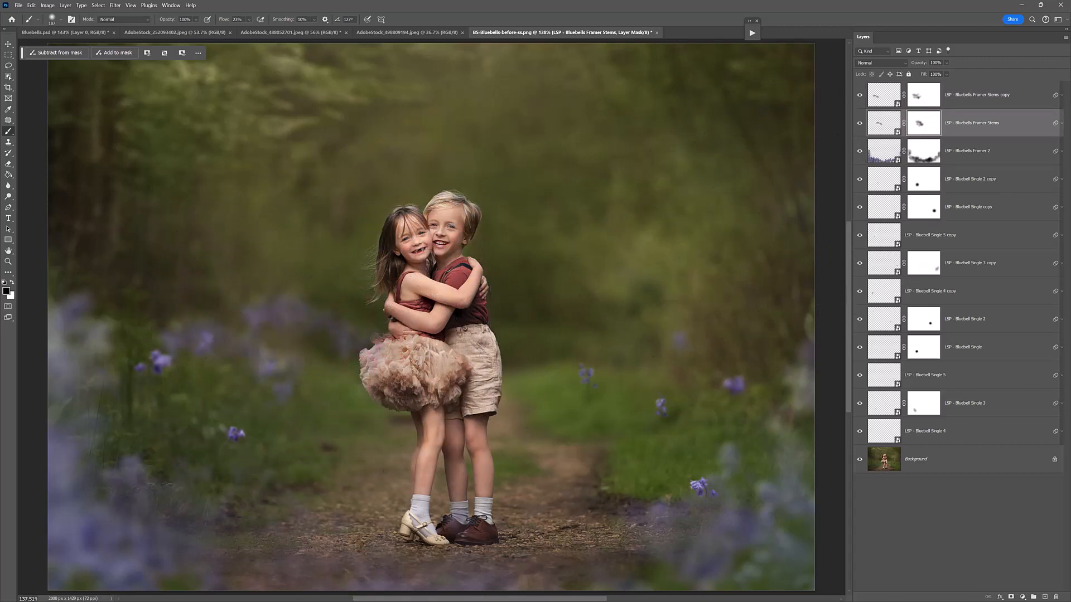
Step: Place LSP - Bluebells Framer Stems.png again, flip it horizontally, shrink it to about 31%, tilt it and position it right of the boy
drag(787, 416, 619, 262)
right_click(612, 245)
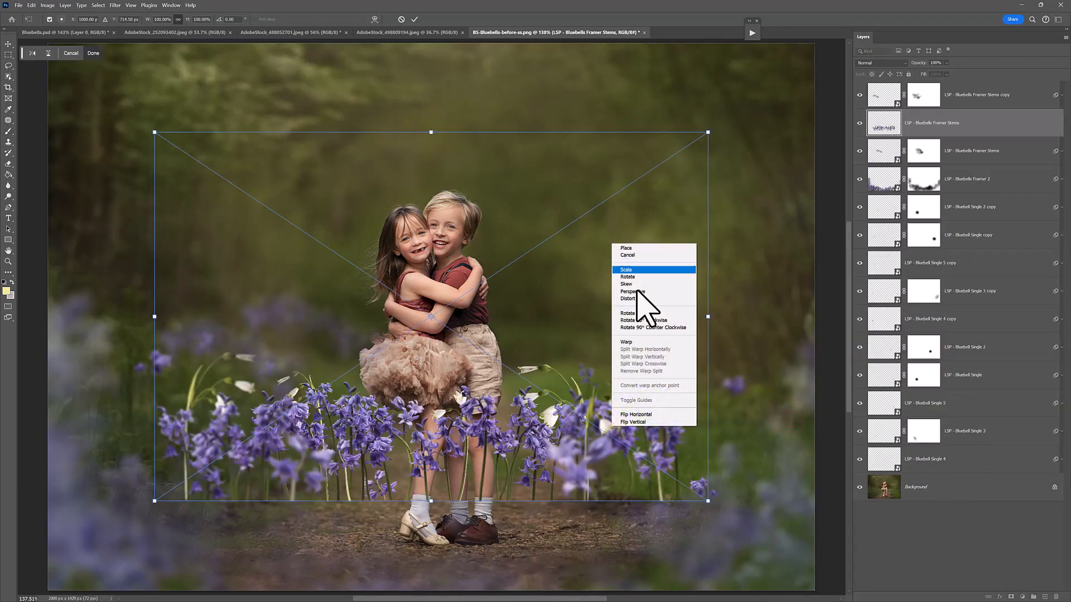
click(636, 415)
drag(432, 133, 622, 317)
drag(733, 316, 736, 301)
drag(614, 328, 597, 366)
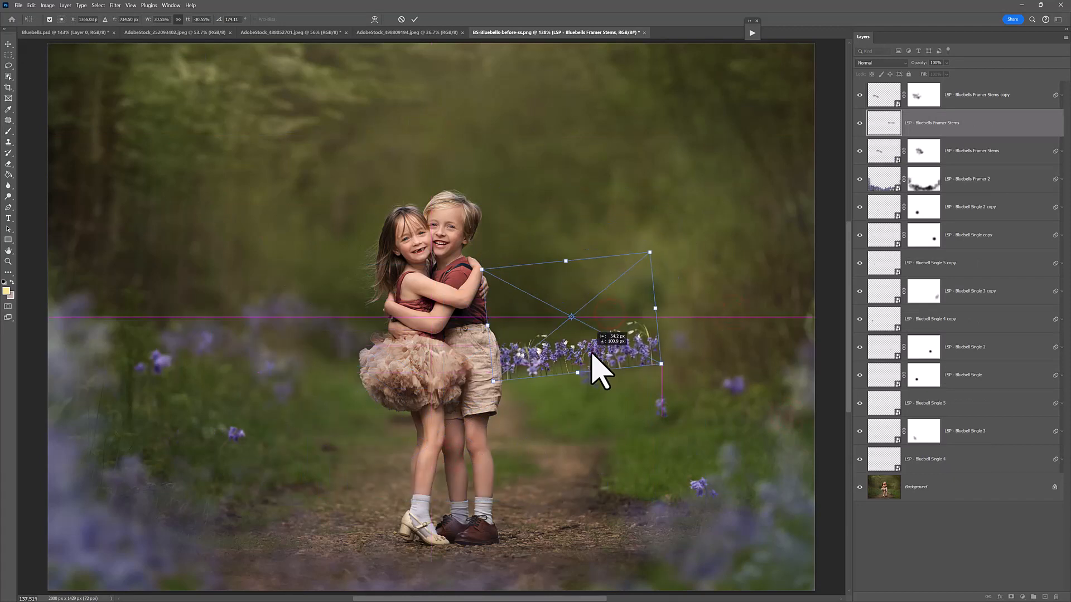
Step: Warp the flipped stems so they rise away from the boy toward the right and commit the placement
right_click(588, 344)
click(603, 441)
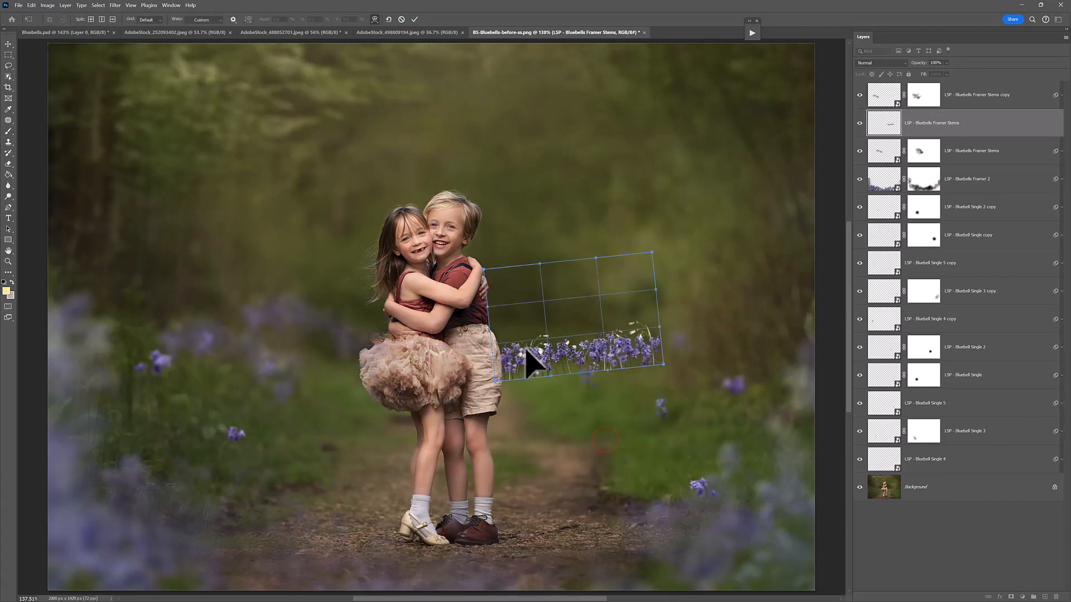
drag(577, 315, 664, 360)
drag(521, 377, 524, 393)
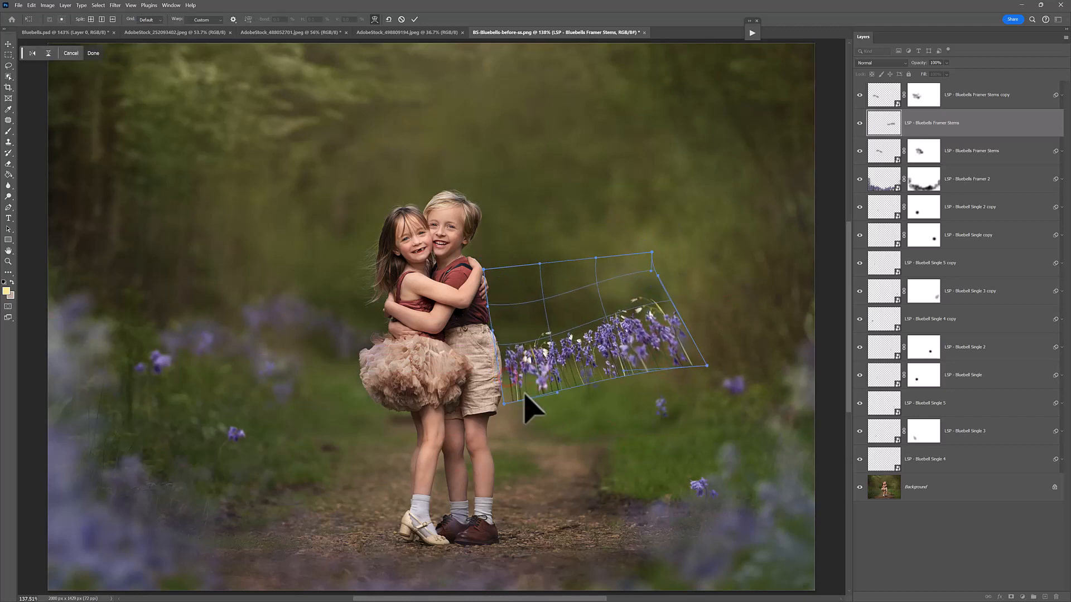
click(918, 125)
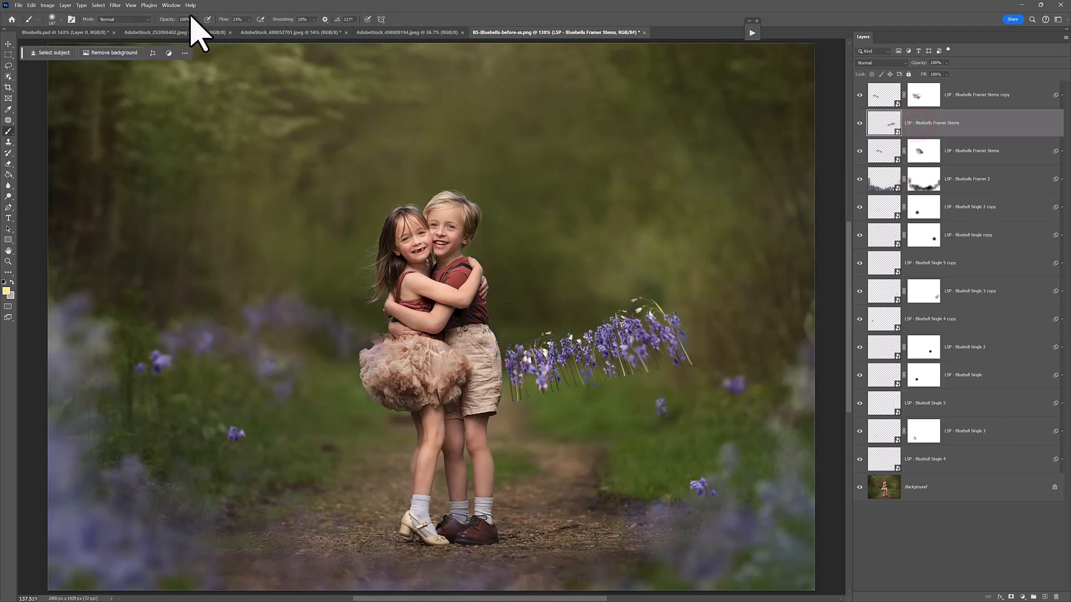
Step: Reapply the last Gaussian Blur to the stems right of the boy and add a layer mask to them
click(113, 7)
click(120, 15)
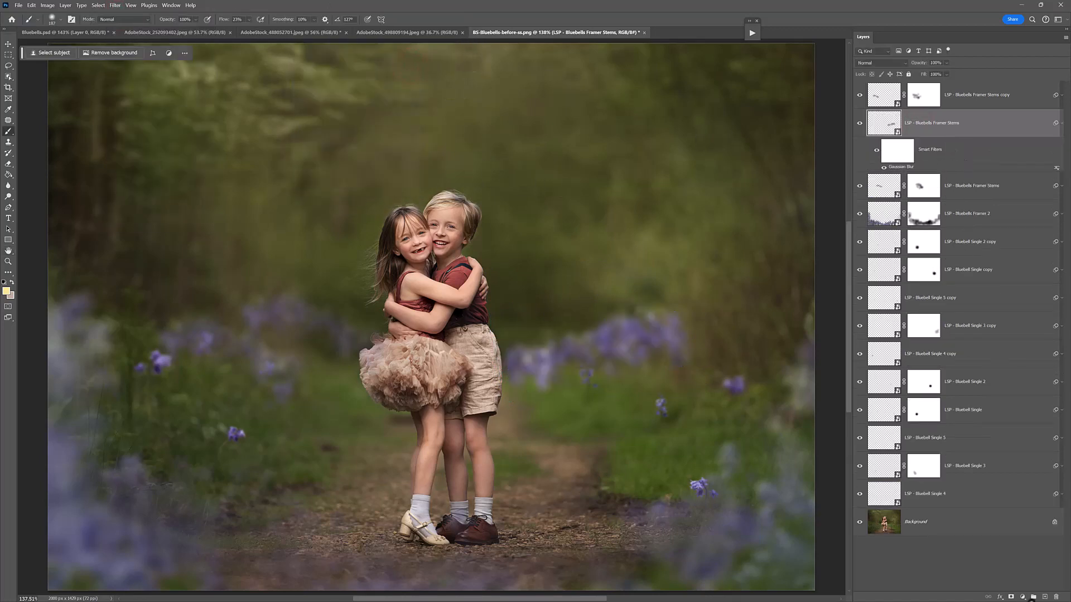
click(1011, 597)
Step: Fade the blurred stems right of the boy by dabbing their mask with a large, soft, low-flow black brush
click(539, 347)
click(543, 374)
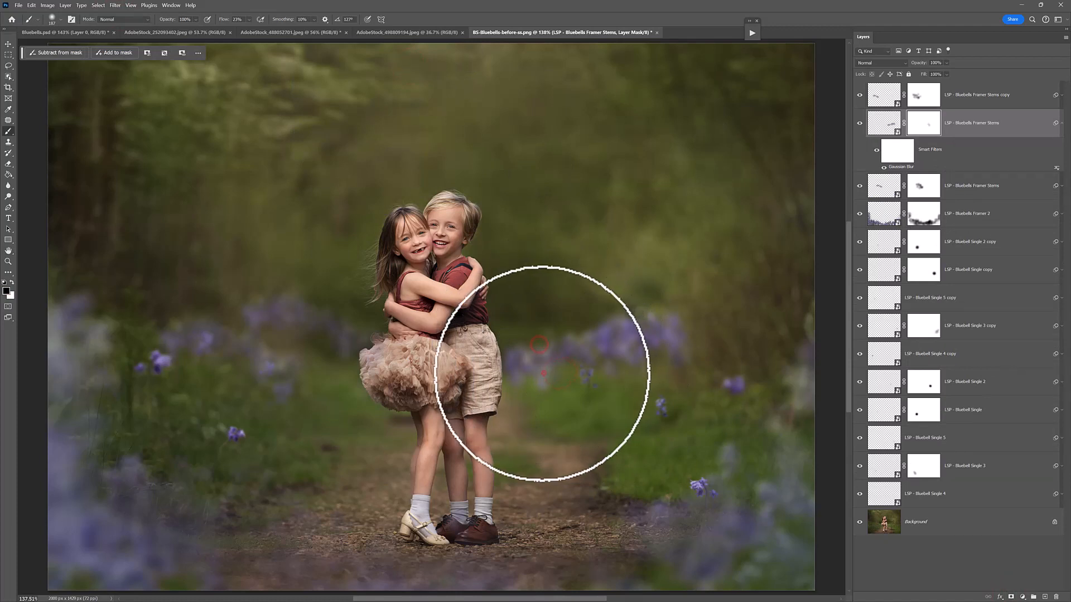
click(506, 372)
click(539, 339)
click(689, 347)
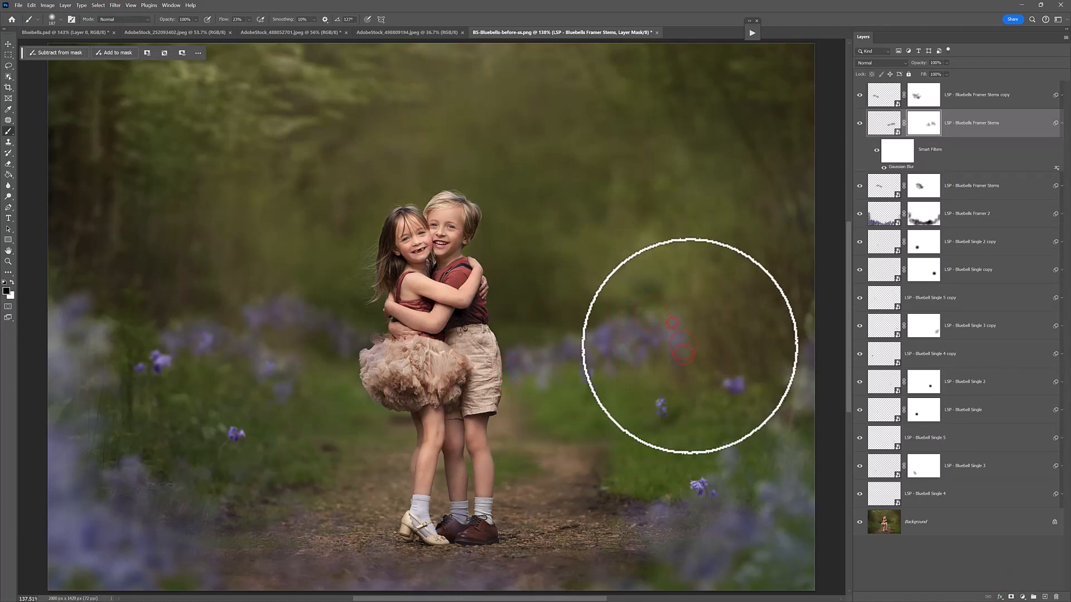
click(651, 357)
click(657, 308)
click(592, 333)
click(532, 363)
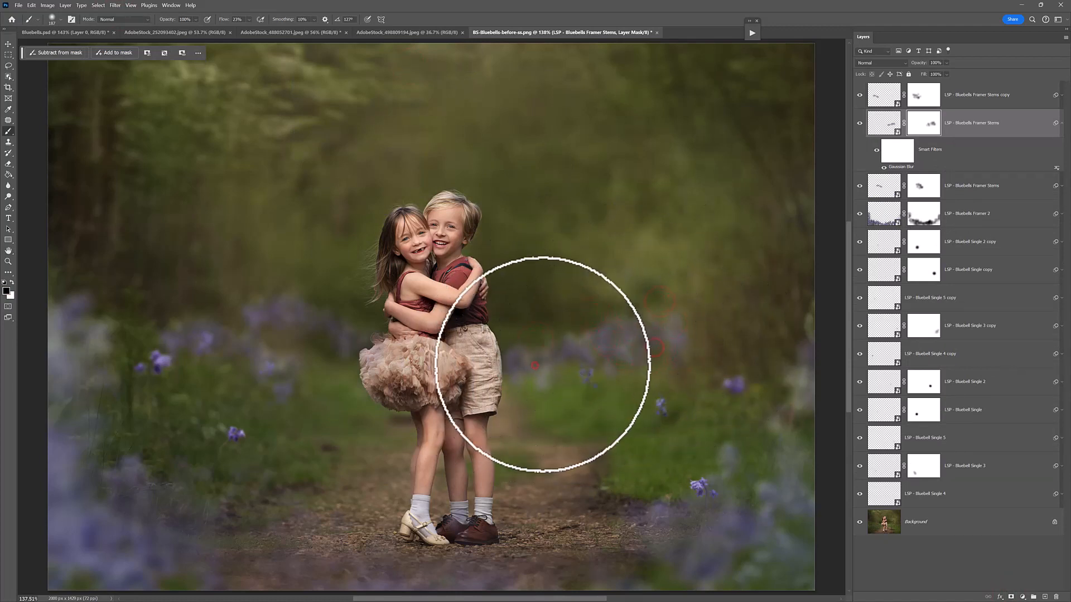
click(589, 301)
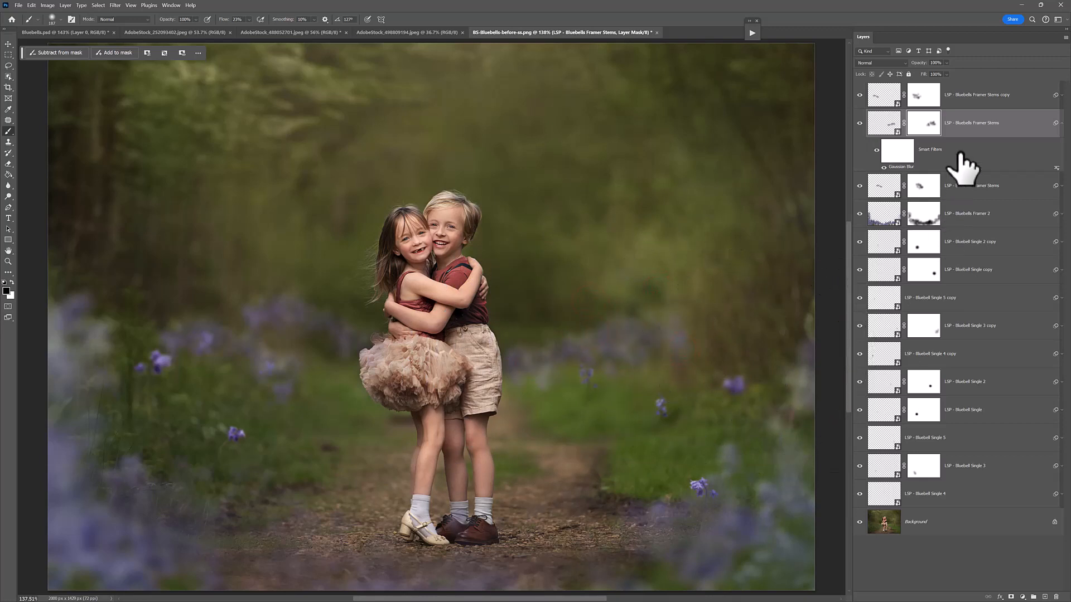
Step: Place the five images LSP - Bluebell Single and Single 2 to 5 at their default size above the top layer
click(970, 96)
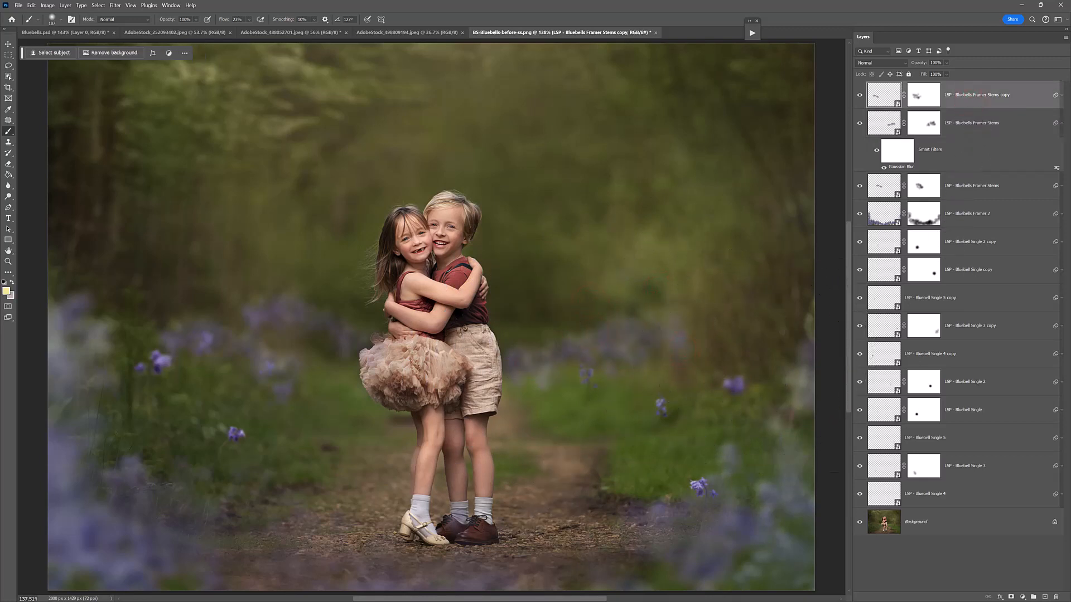
key(alt+Tab)
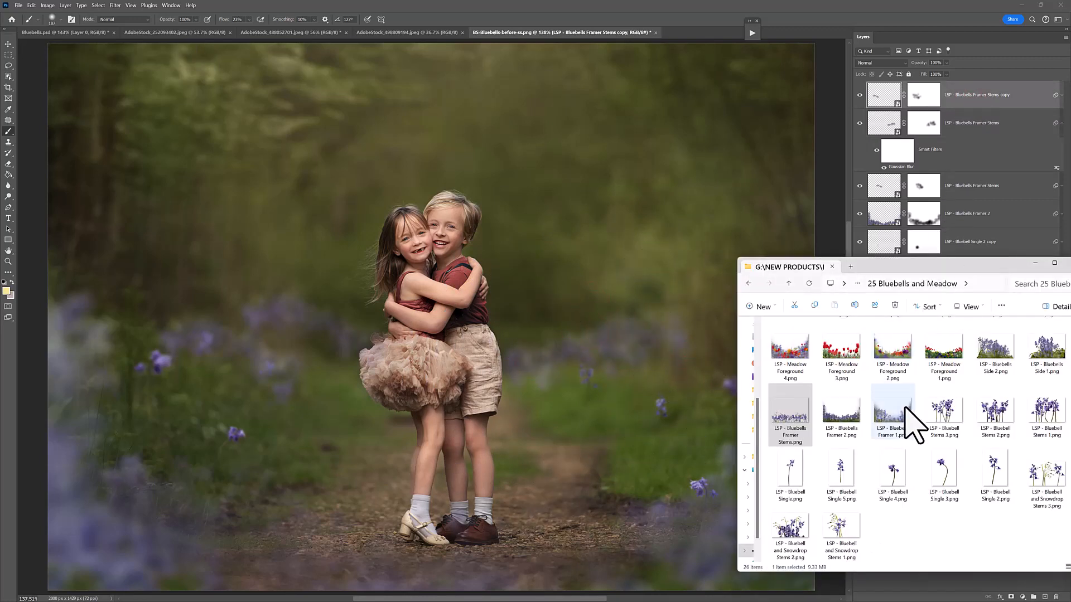
click(789, 470)
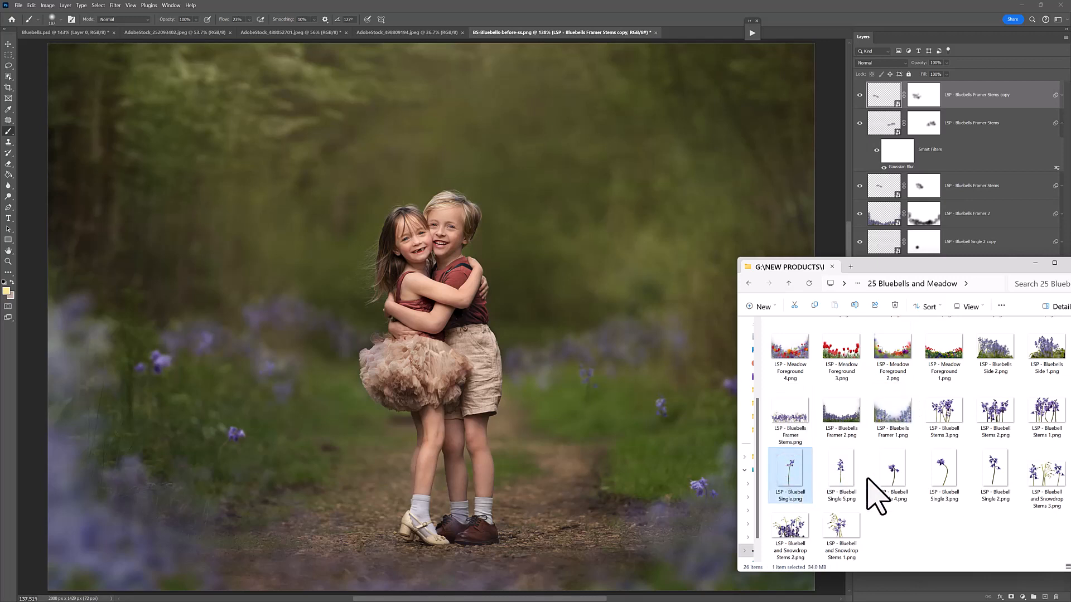
shift+click(995, 474)
drag(855, 481, 507, 307)
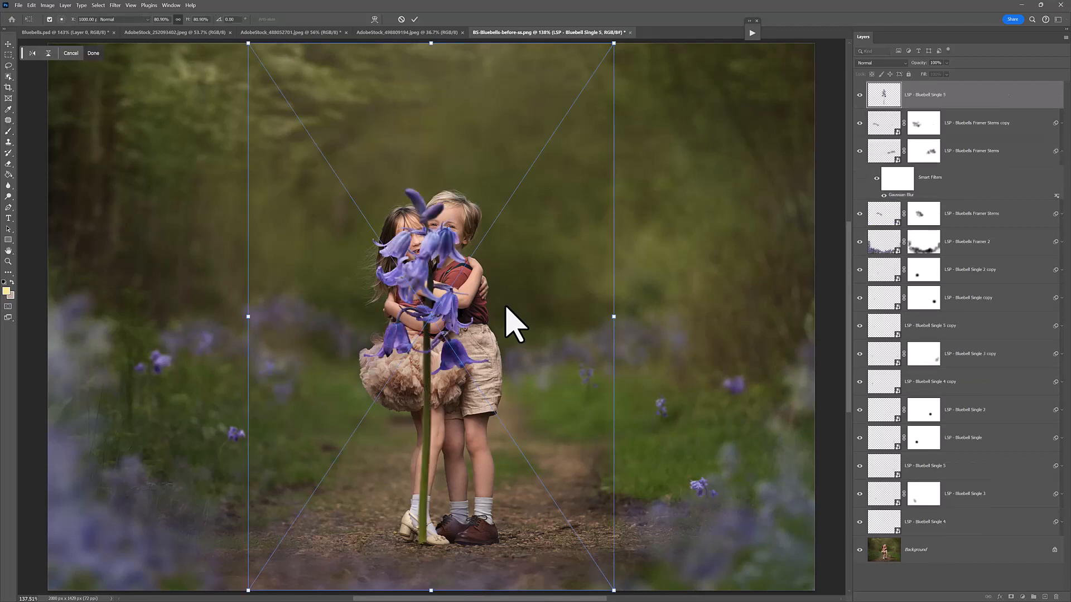
key(Return)
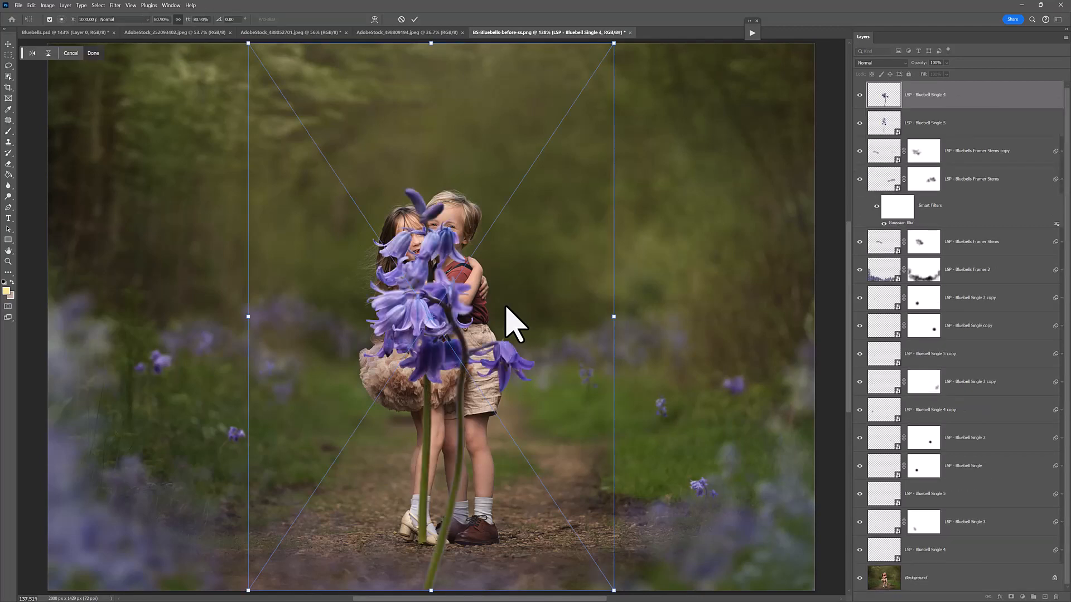
key(Return)
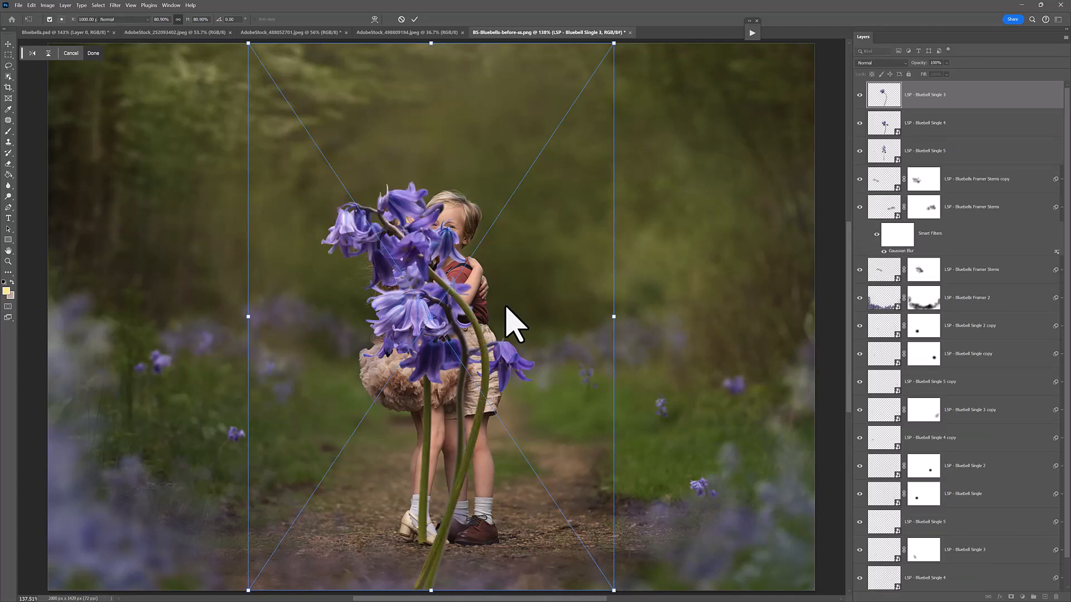
key(Return)
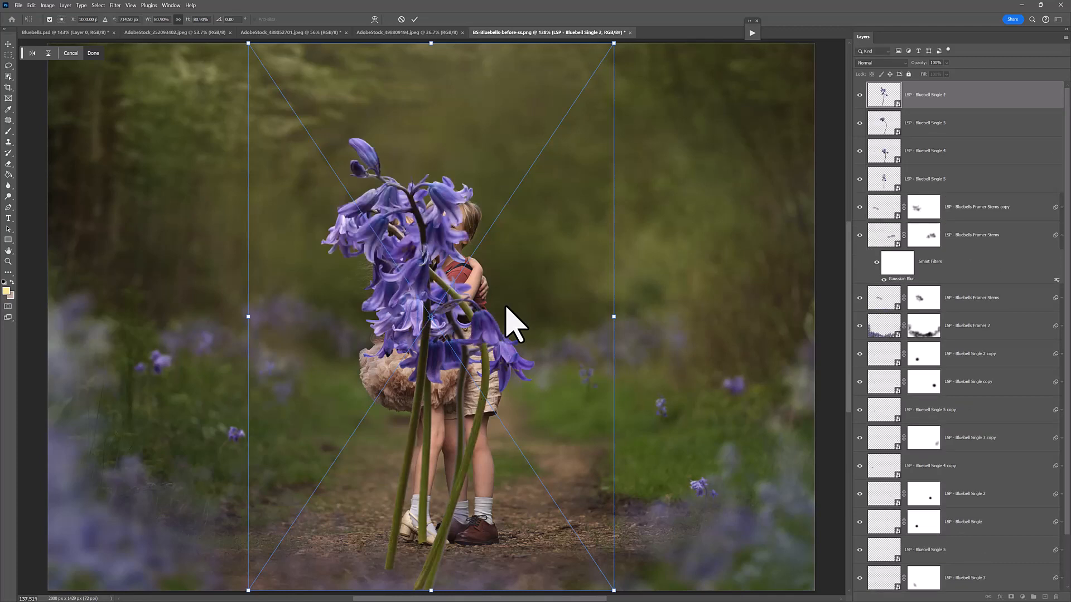
key(Return)
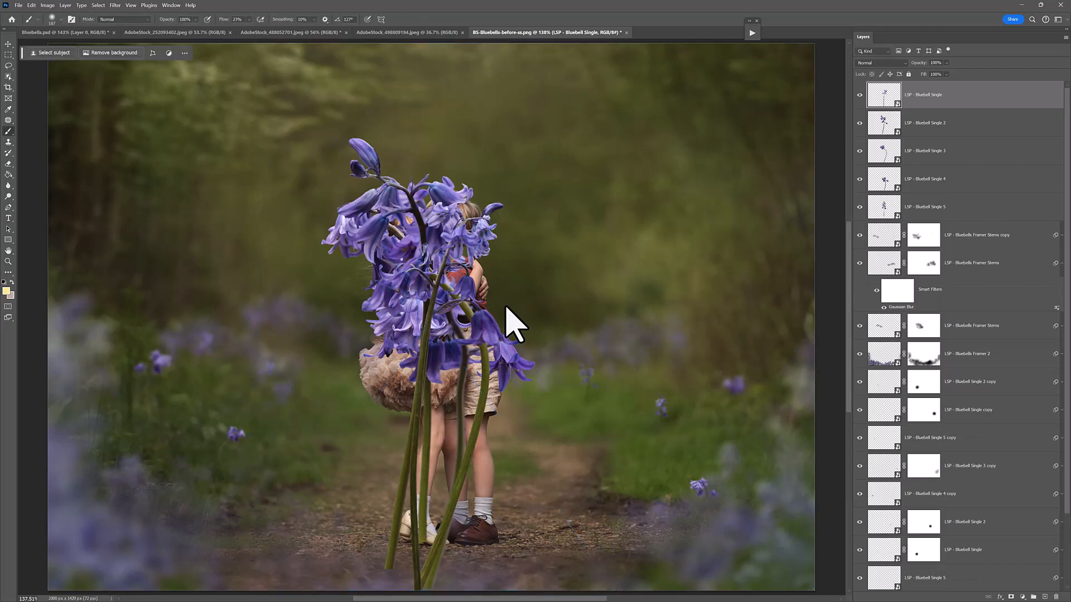
Step: Scale the five newly placed single bluebells down to about 15% and spread them out above the children
shift+click(942, 206)
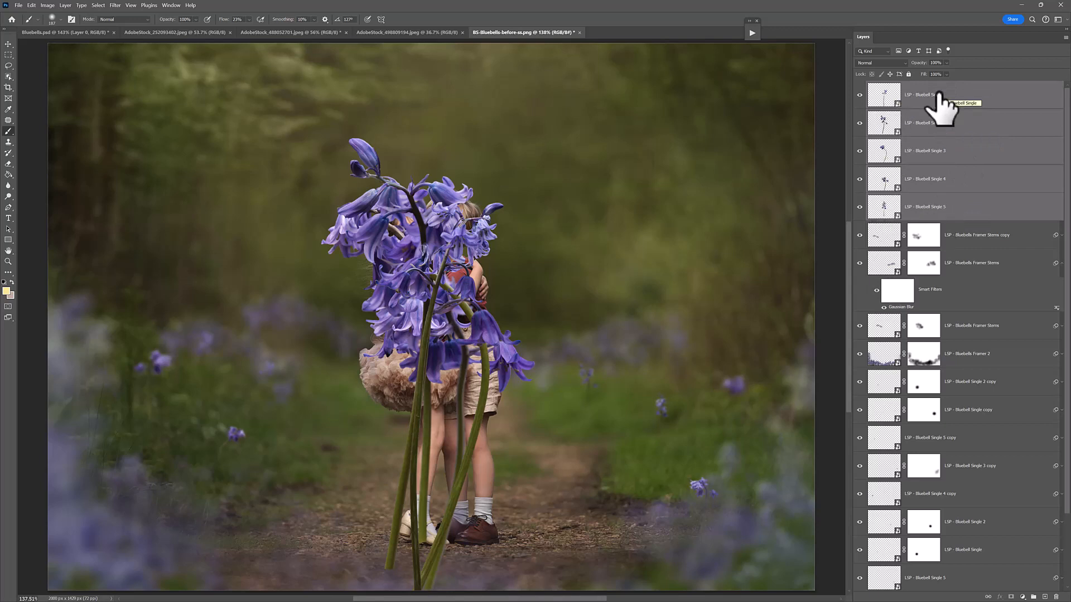
key(ctrl+t)
drag(603, 139, 477, 104)
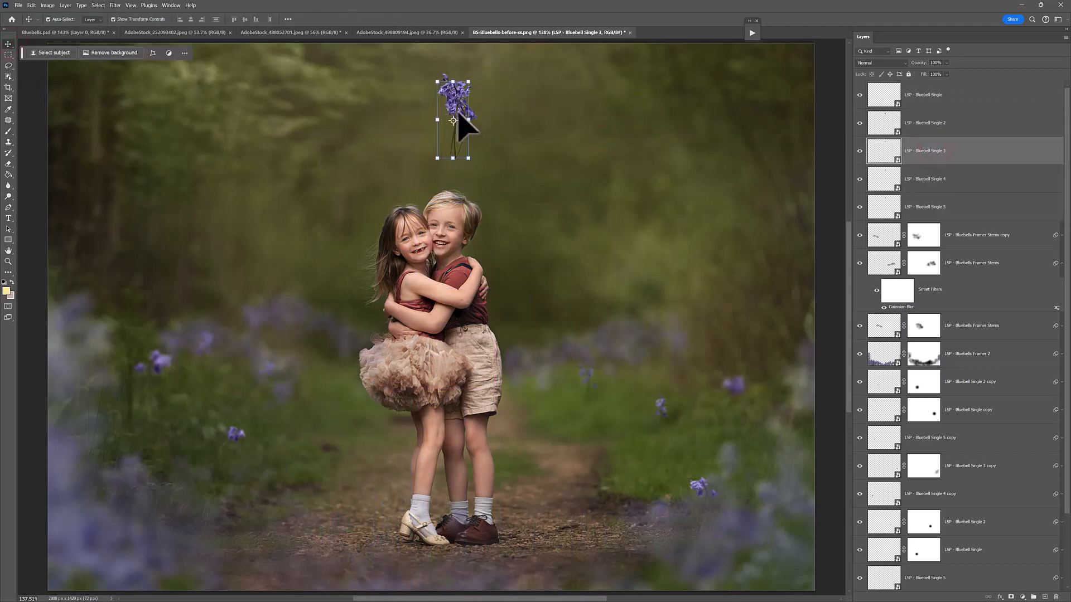
drag(459, 113, 324, 95)
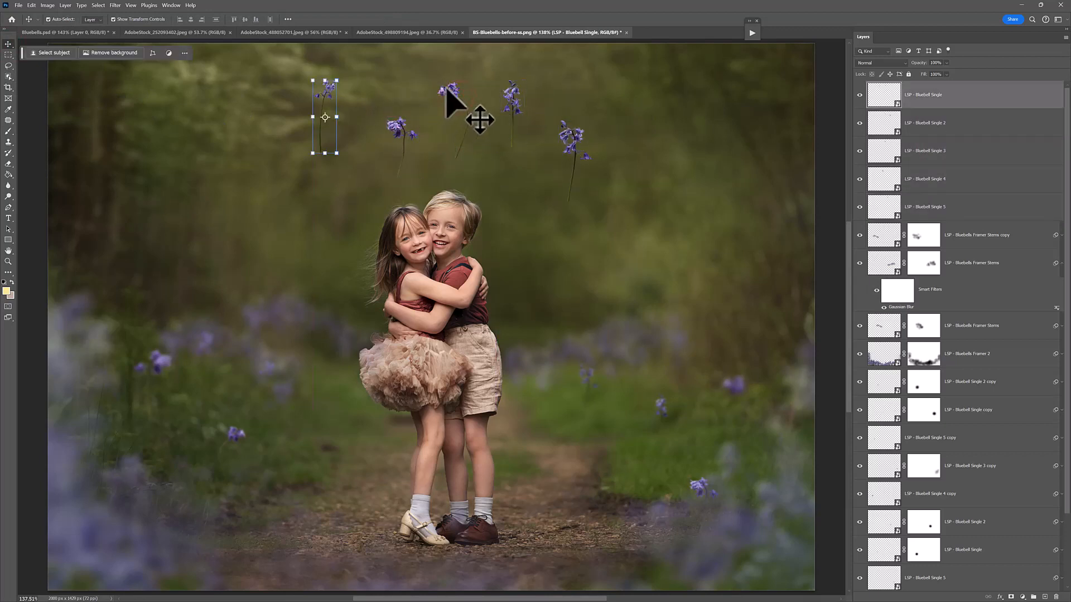
Step: Move LSP - Bluebell Single 3 among the distant bluebells right of the boy and apply a 5.4-pixel Gaussian Blur
drag(447, 96, 643, 354)
key(Return)
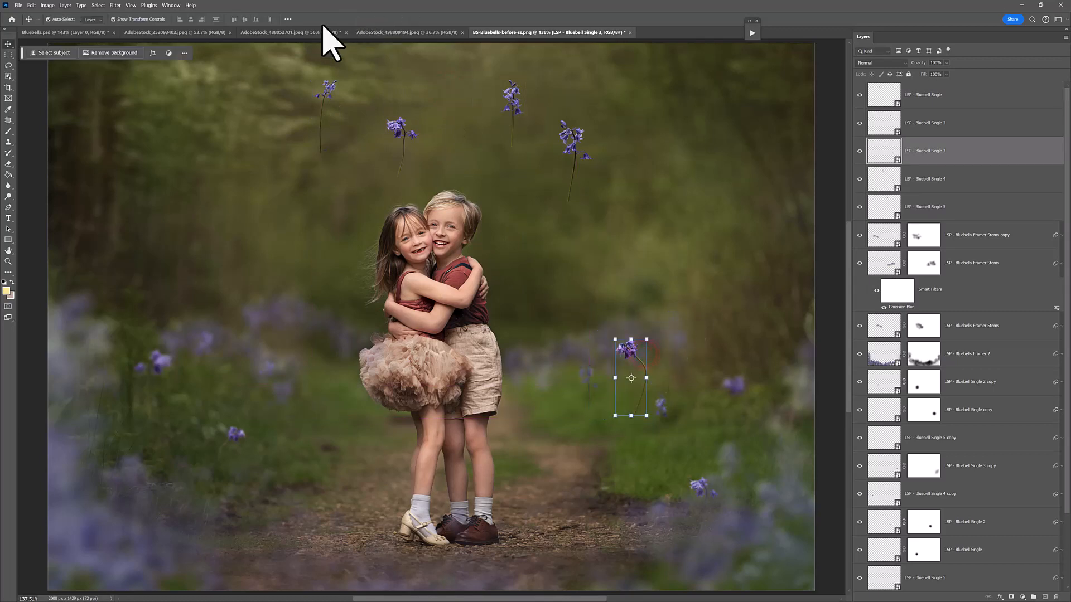
click(124, 5)
click(120, 16)
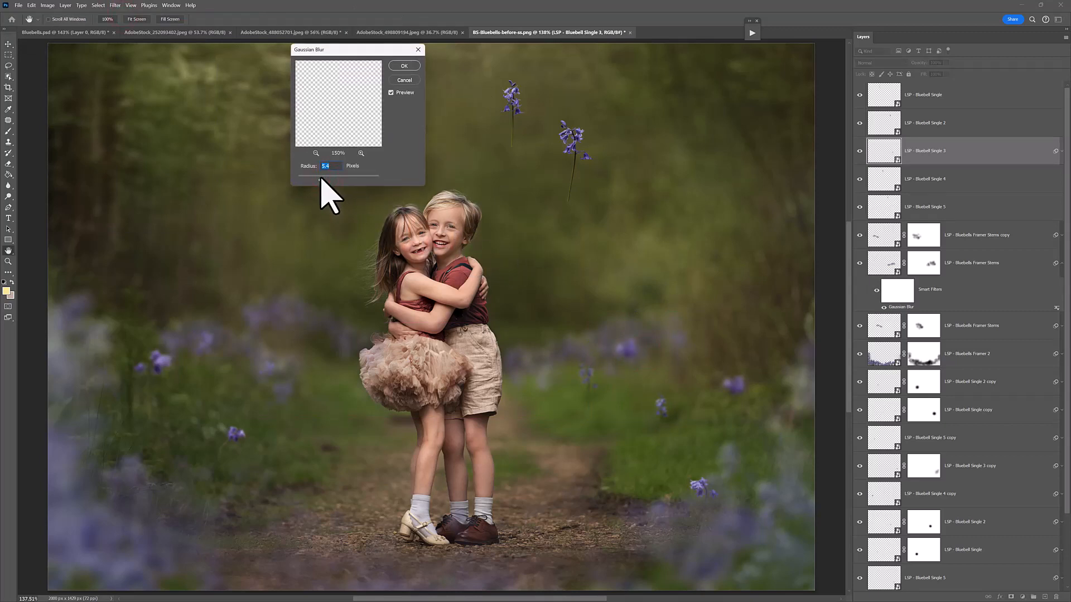
key(Return)
Step: Move LSP - Bluebell Single 2 to the lower-left foreground, flip it horizontally, tilt it slightly and commit the placement
drag(572, 156, 343, 444)
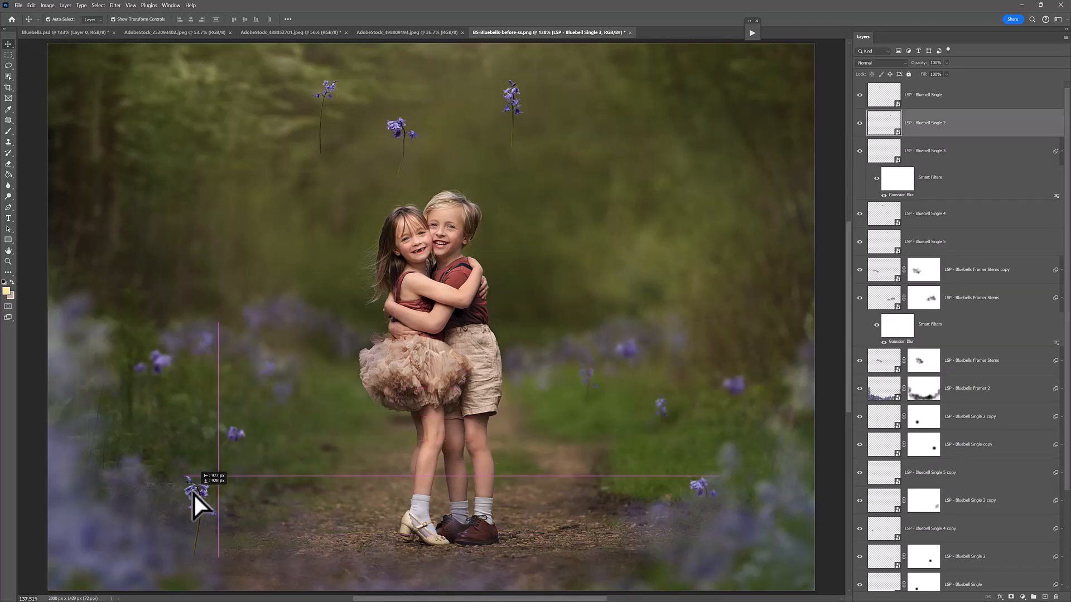
drag(162, 487, 163, 488)
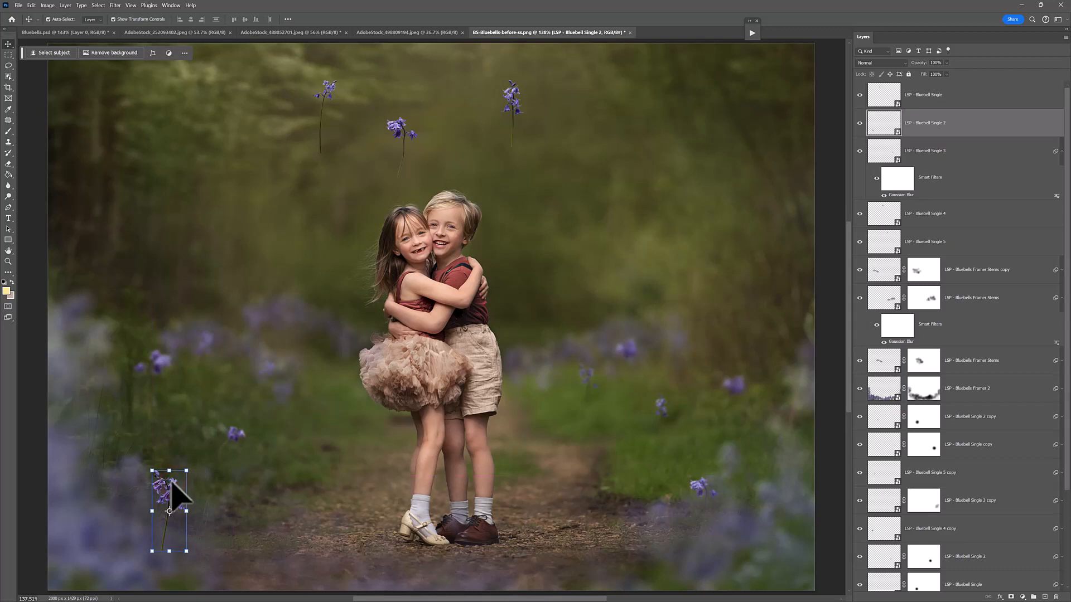
key(ctrl+t)
right_click(171, 488)
click(205, 476)
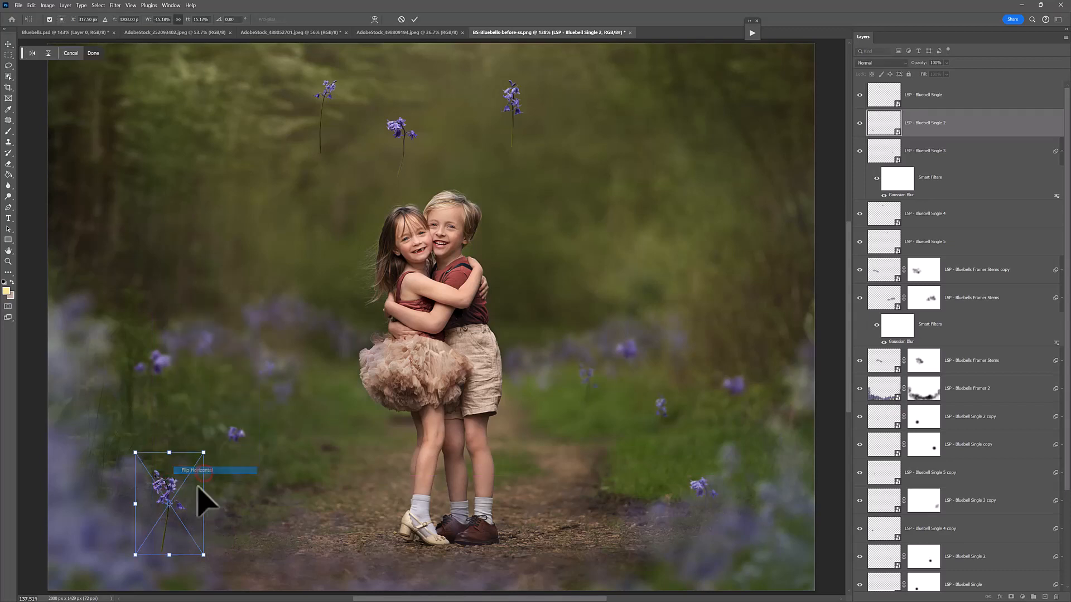
mouse_move(195, 489)
mouse_down()
mouse_move(184, 496)
mouse_move(178, 484)
mouse_up()
drag(250, 494, 160, 530)
key(Return)
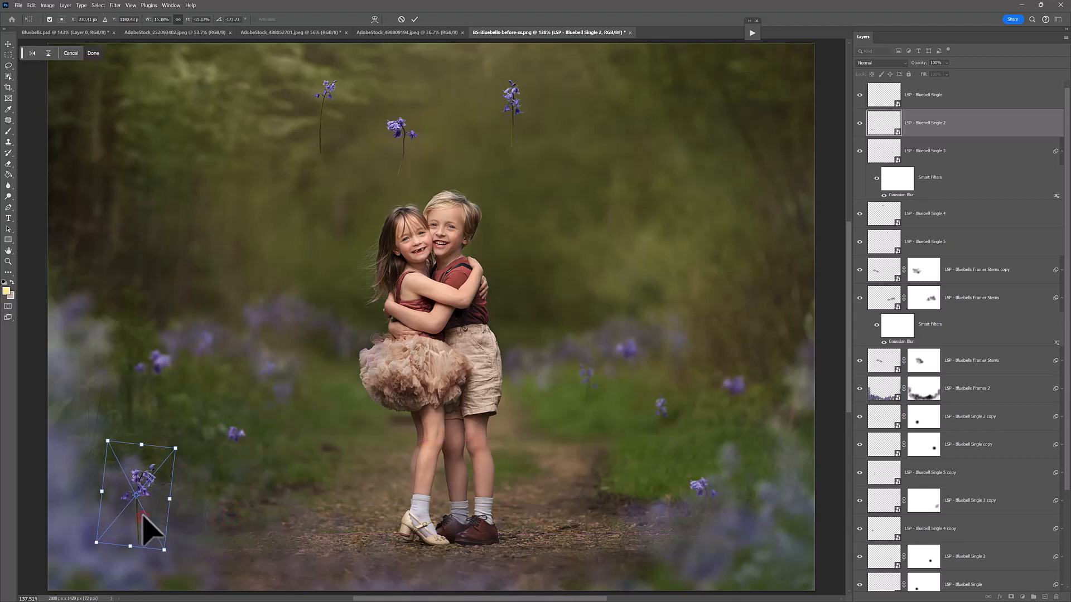
Step: Apply a 1.8-pixel Gaussian Blur to the lower-left bluebell and add a layer mask to it
click(117, 4)
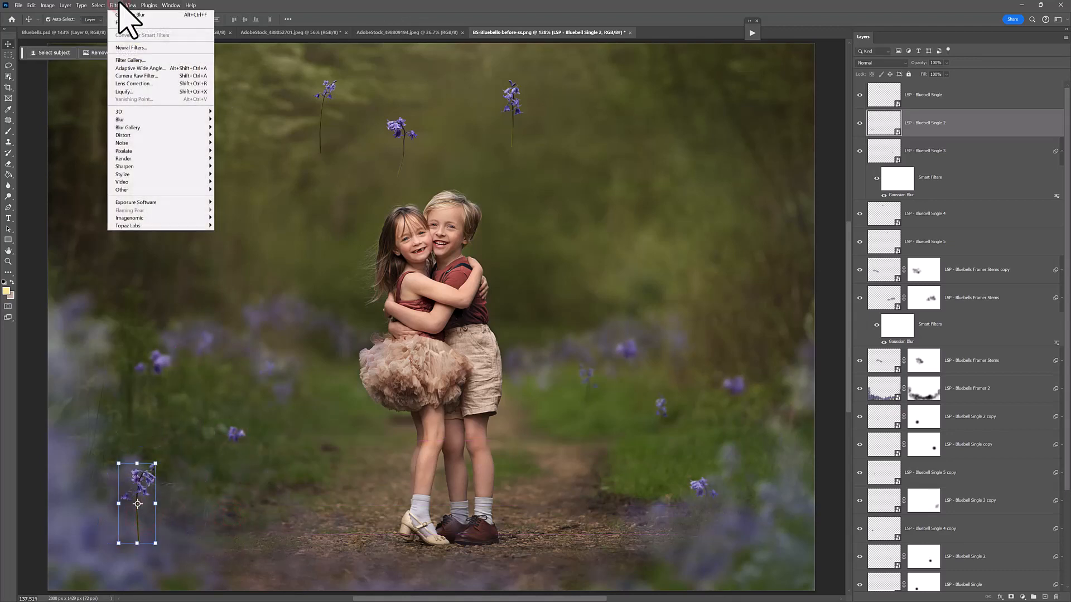
mouse_move(186, 119)
click(237, 151)
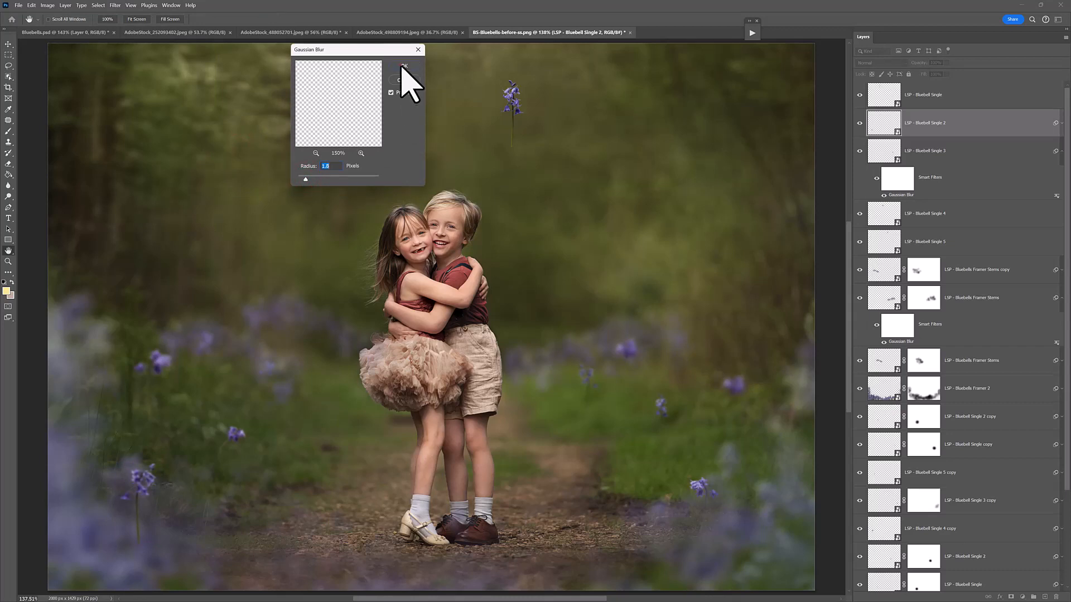
click(402, 67)
click(1010, 596)
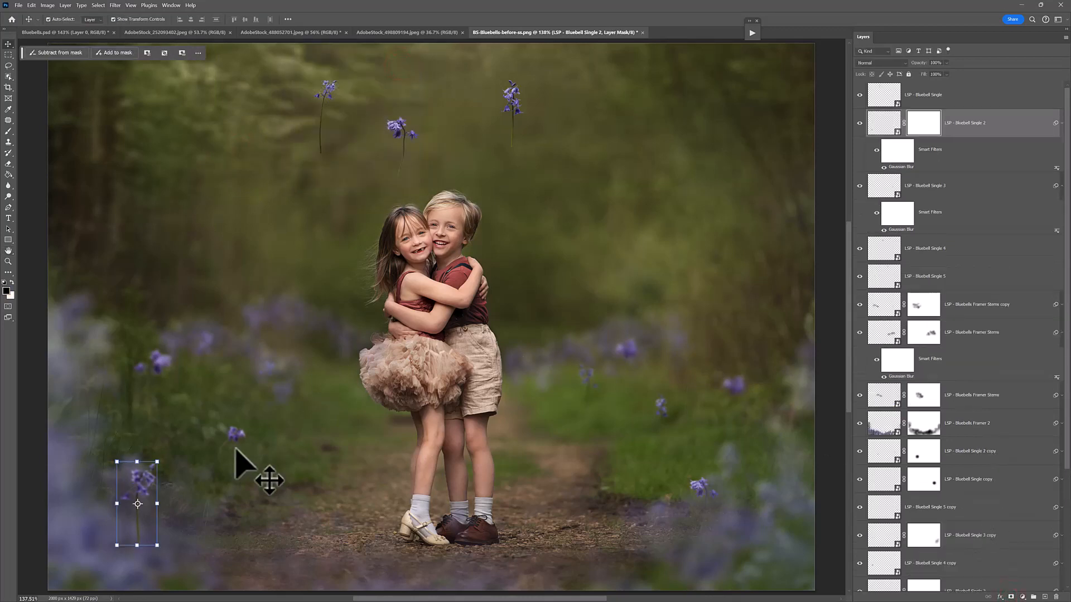
Step: Fade the base of the lower-left bluebell's stem by painting its mask with a large, soft, low-flow black brush
key(b)
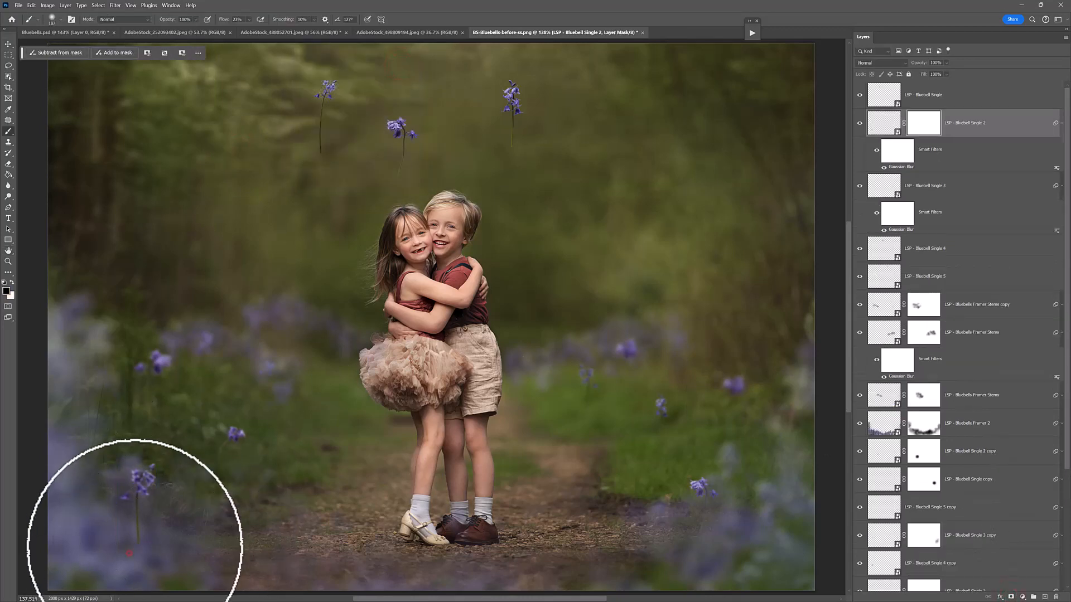
click(138, 541)
mouse_move(138, 540)
mouse_down()
mouse_move(173, 568)
mouse_move(123, 557)
mouse_move(145, 529)
mouse_move(78, 562)
mouse_move(48, 556)
mouse_move(69, 550)
mouse_move(79, 561)
mouse_move(42, 572)
mouse_move(177, 545)
mouse_up()
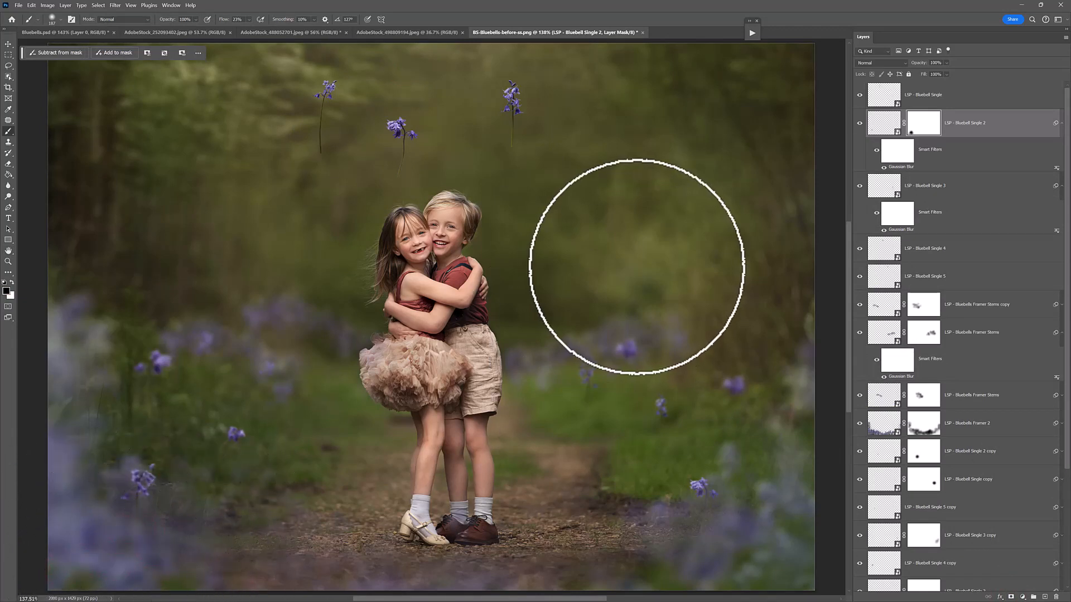
Step: Move LSP - Bluebell Single 4 into the mid-left foliage, flip it horizontally, rotate it slightly and commit the placement
key(v)
drag(397, 123, 419, 158)
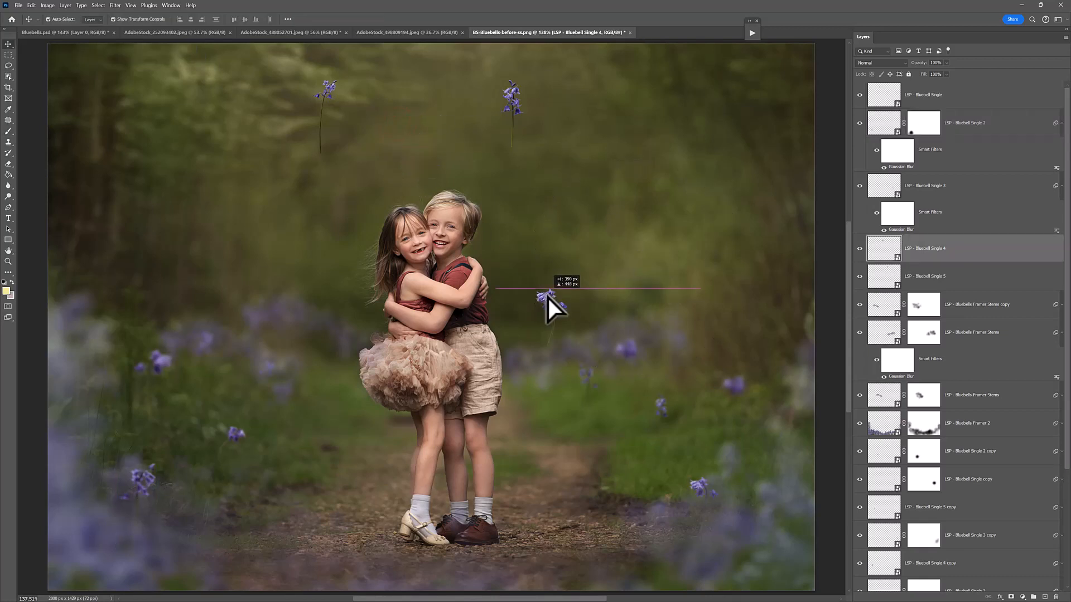
drag(547, 296, 250, 391)
right_click(250, 391)
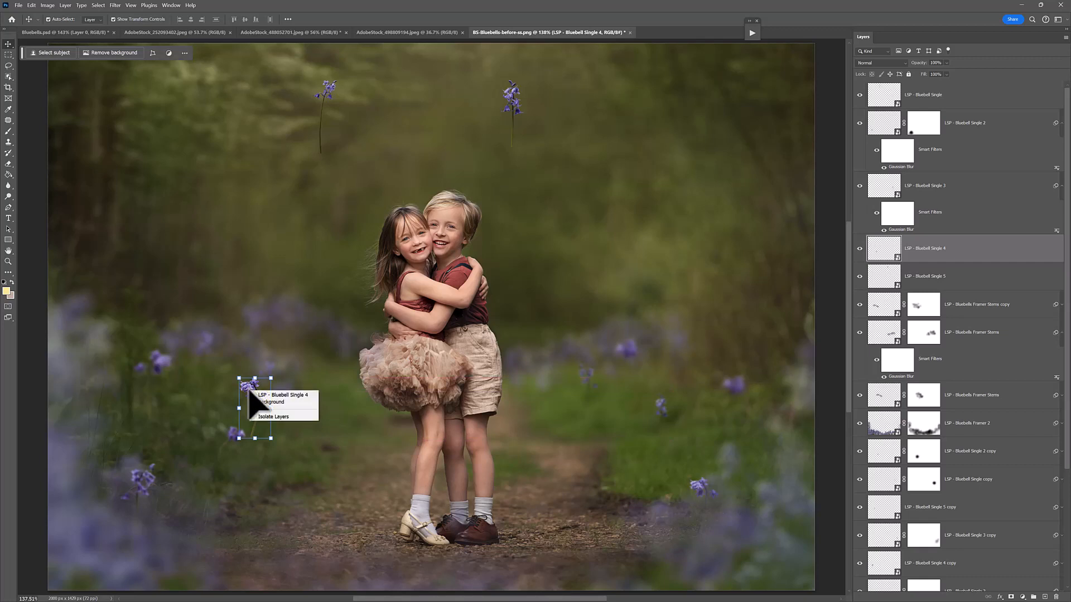
key(Escape)
key(ctrl+t)
right_click(249, 391)
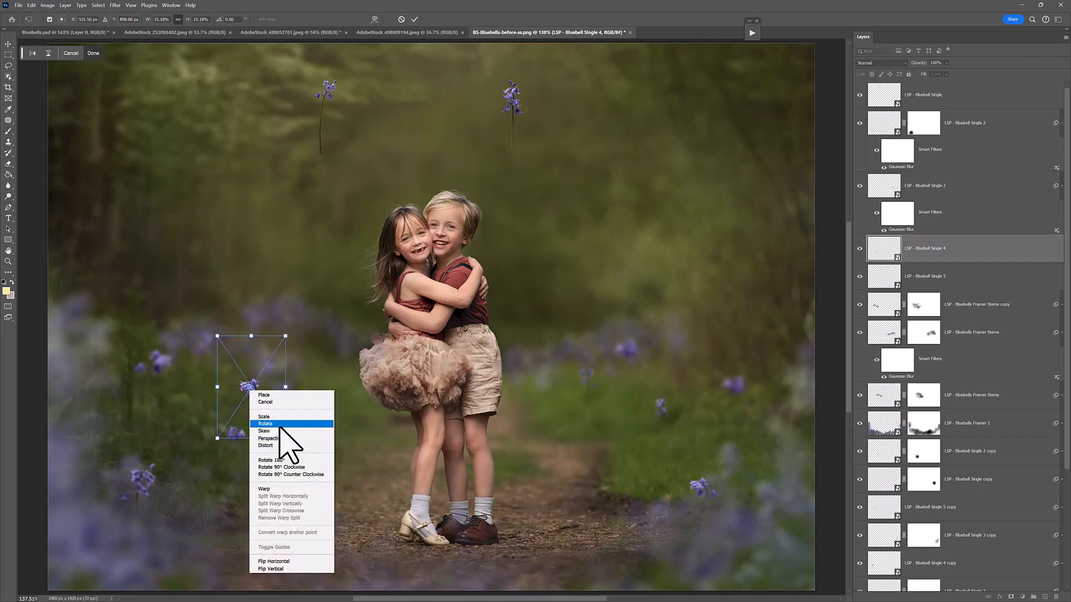
key(Escape)
drag(253, 414, 214, 433)
key(Return)
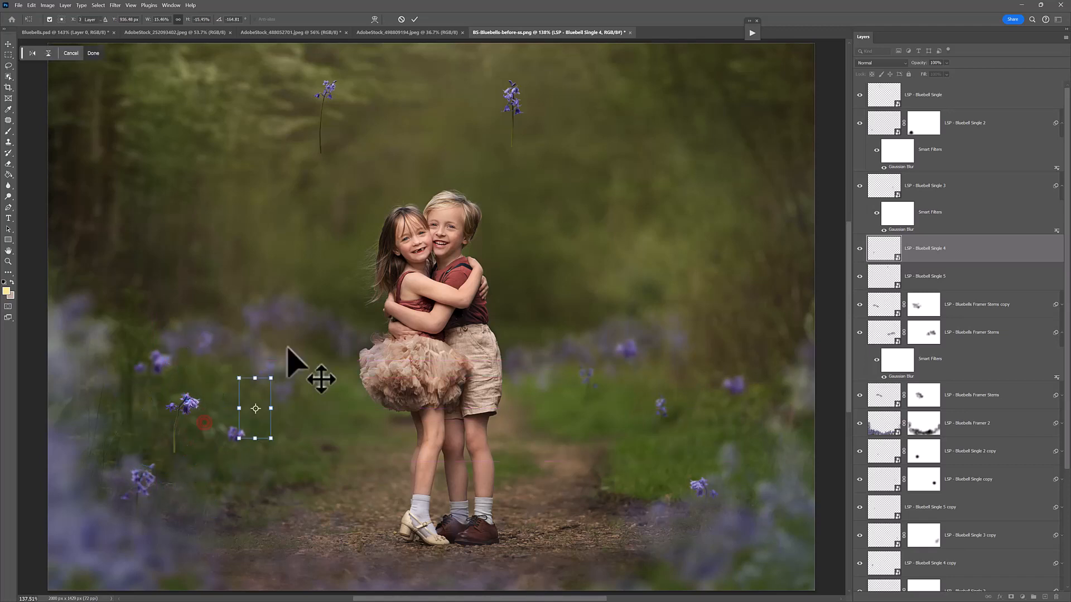
Step: Apply a 5.8-pixel Gaussian Blur to the bluebell in the mid-left foliage
click(115, 6)
click(125, 27)
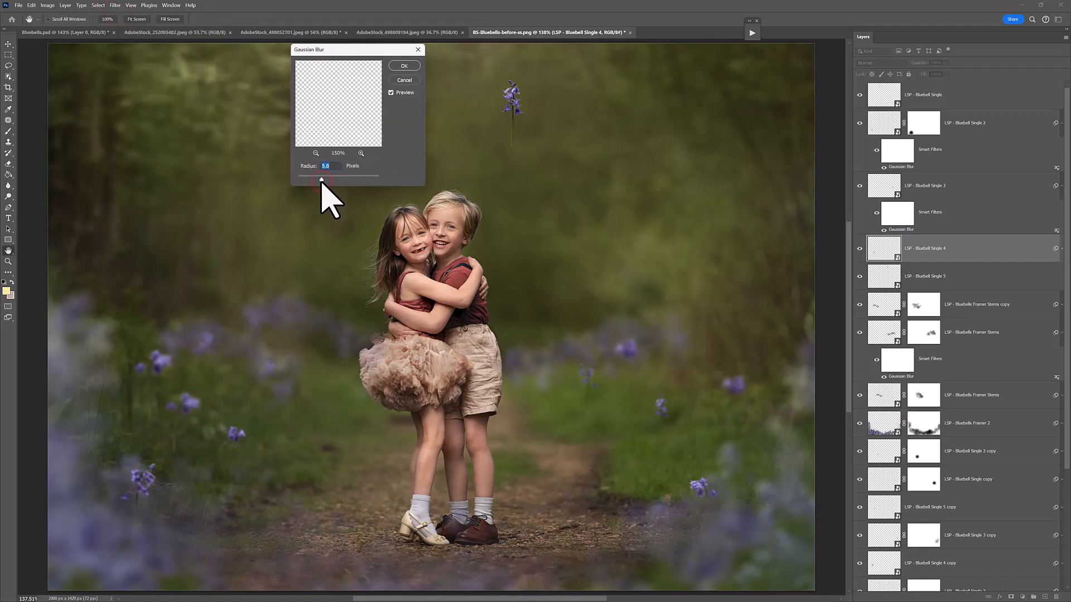
click(403, 66)
Step: Move LSP - Bluebell Single 5 onto the grass right of the path and apply a 4.0-pixel Gaussian Blur
click(512, 102)
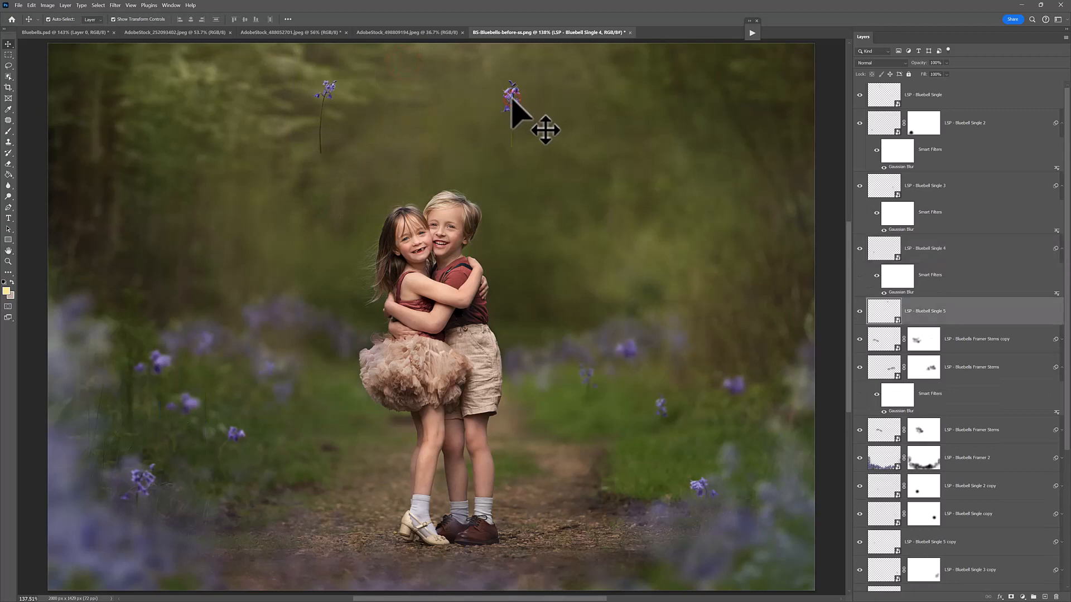
drag(525, 152, 658, 446)
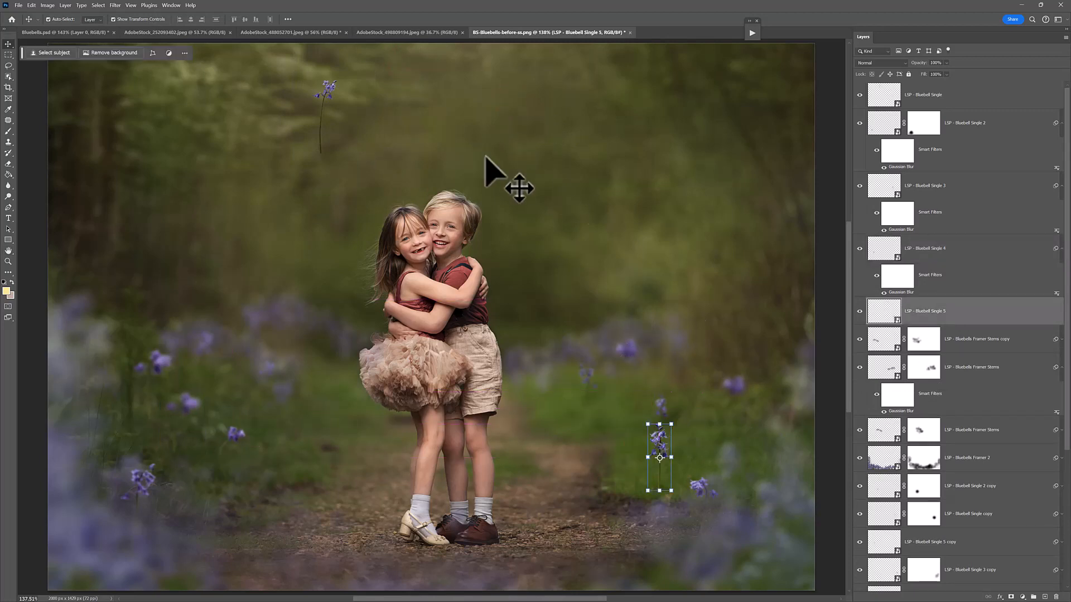
click(114, 5)
click(127, 16)
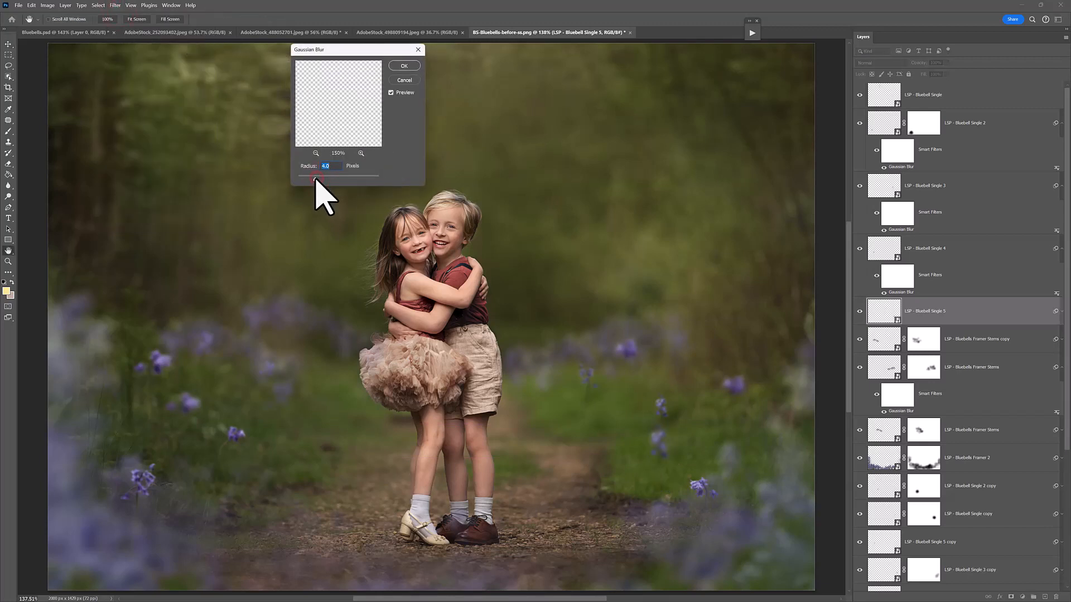
click(403, 64)
Step: Move LSP - Bluebell Single beside the lower-right bluebell, flip it horizontally, tilt it slightly and commit the placement
click(330, 102)
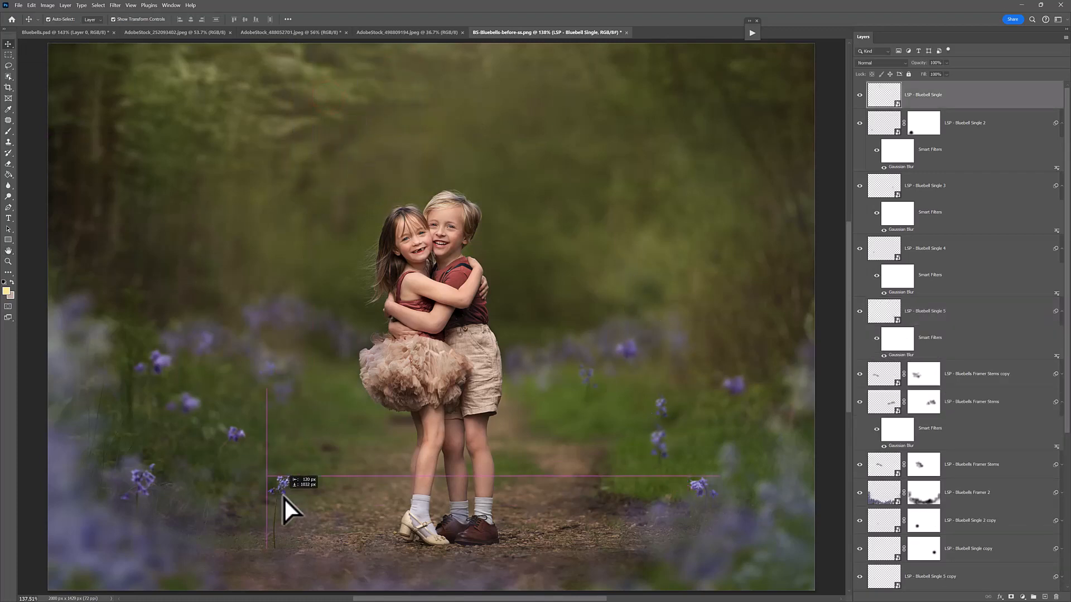
drag(250, 501, 714, 536)
key(ctrl+t)
right_click(647, 491)
click(666, 471)
key(Return)
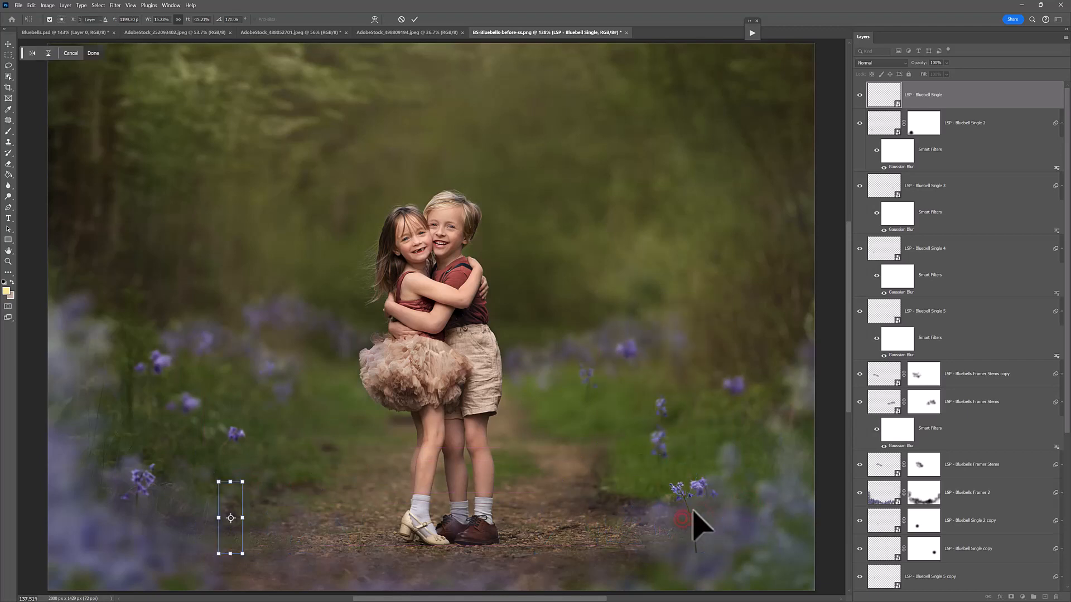
Step: Apply a 1.6-pixel Gaussian Blur to the flipped lower-right bluebell and add a layer mask to it
click(115, 6)
click(129, 14)
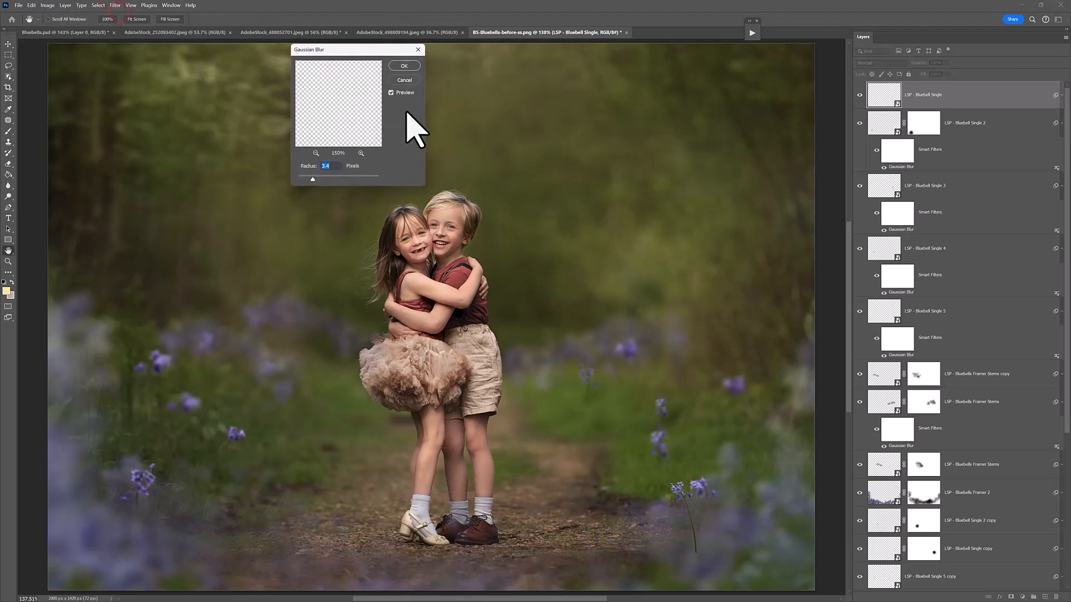
drag(310, 178, 305, 179)
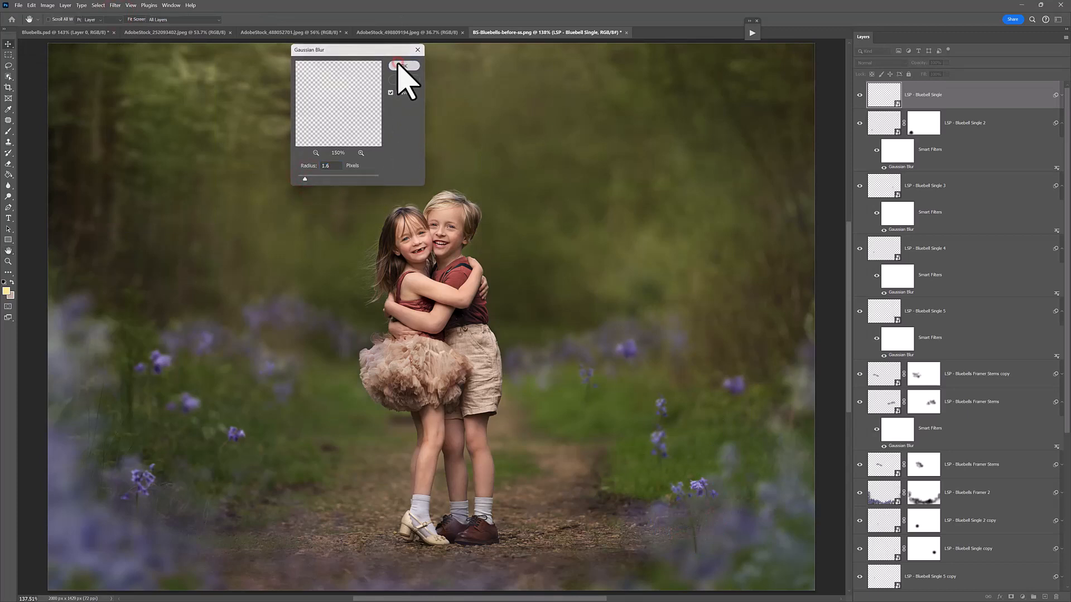
click(404, 65)
click(1010, 596)
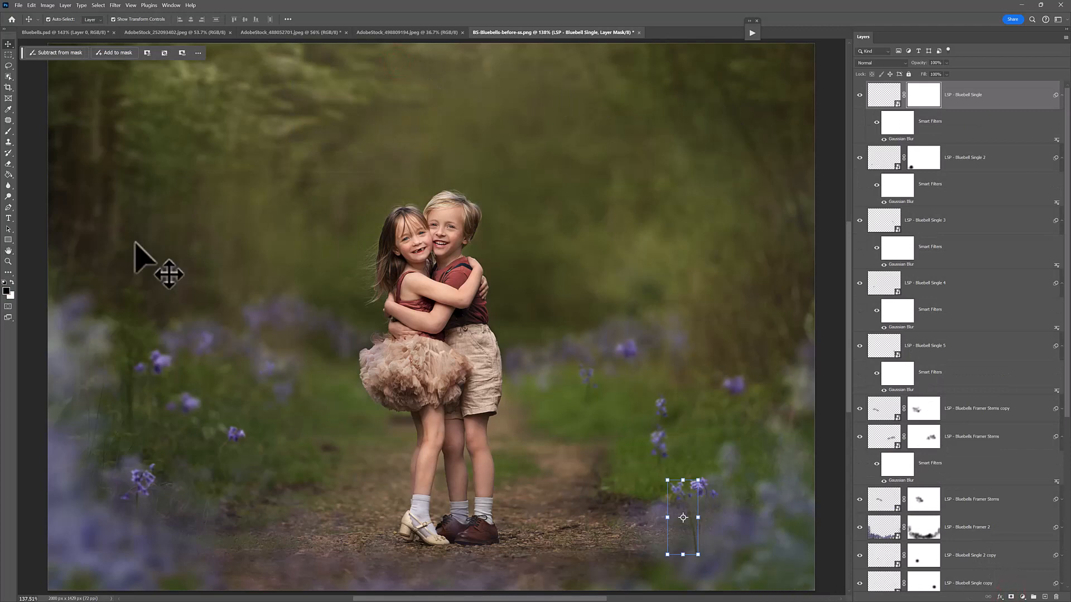
Step: Fade the base of the lower-right bluebell's stem on its mask with the soft black brush and reselect the layer content
click(9, 132)
click(697, 558)
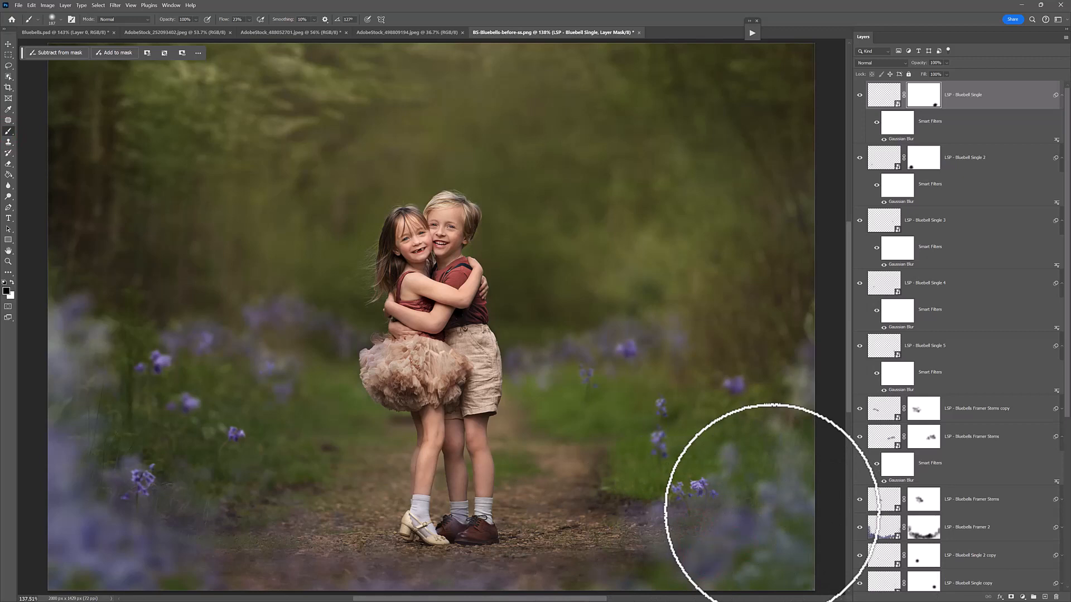
key(ctrl+2)
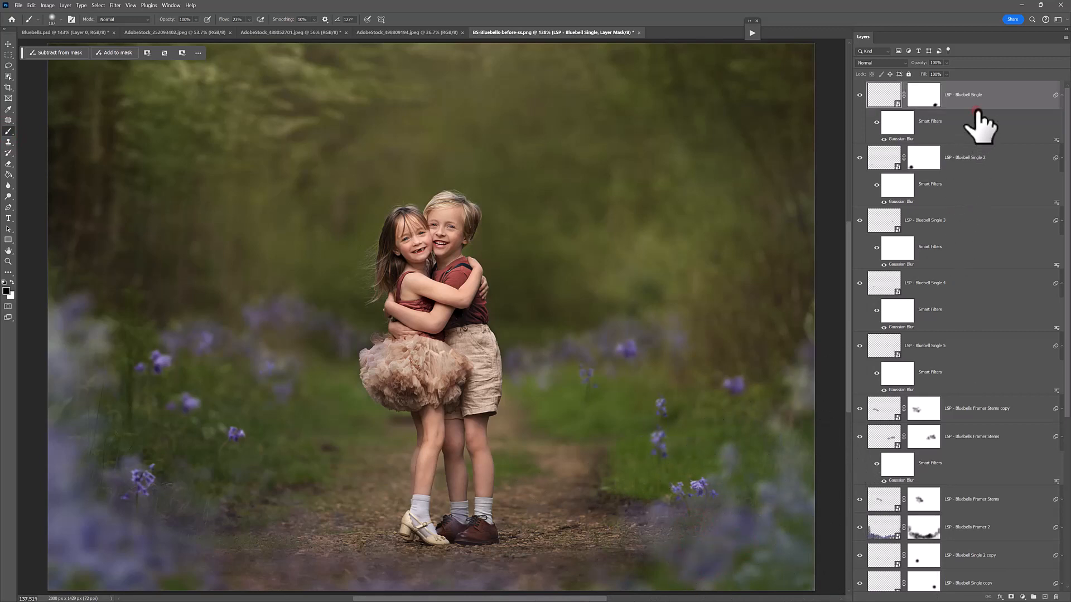
Step: Collapse the Smart Filter lists of the five top single bluebell layers and select only LSP - Bluebell Single
shift+click(1053, 349)
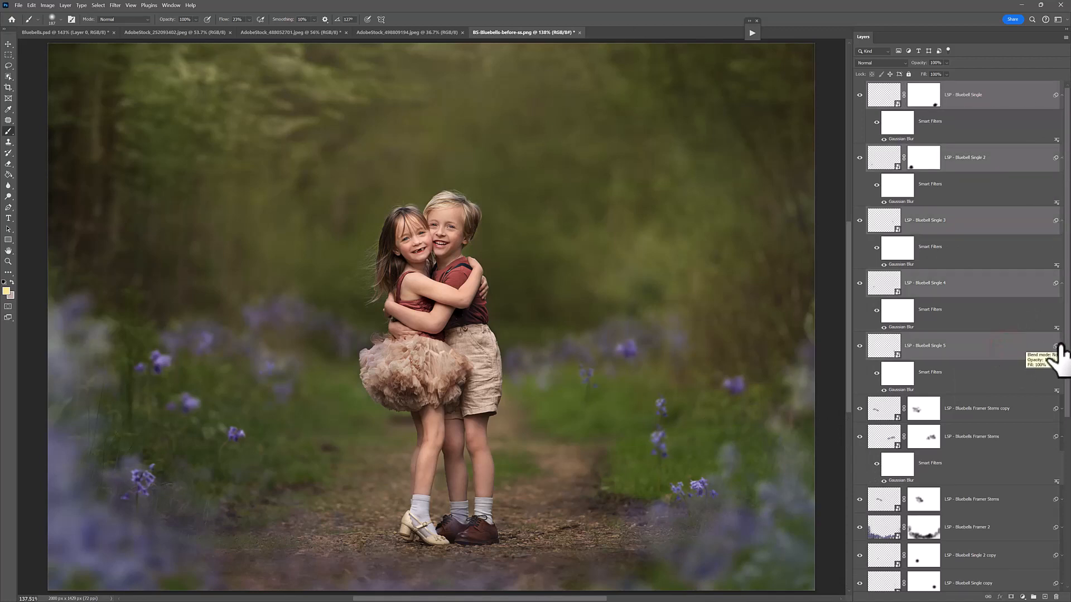
click(1061, 346)
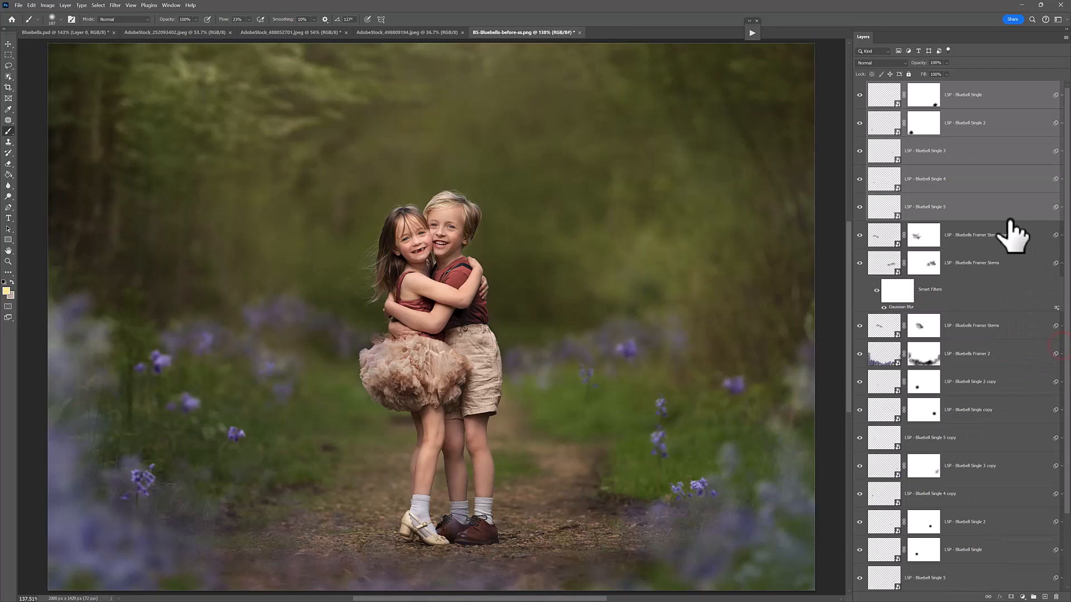
click(981, 87)
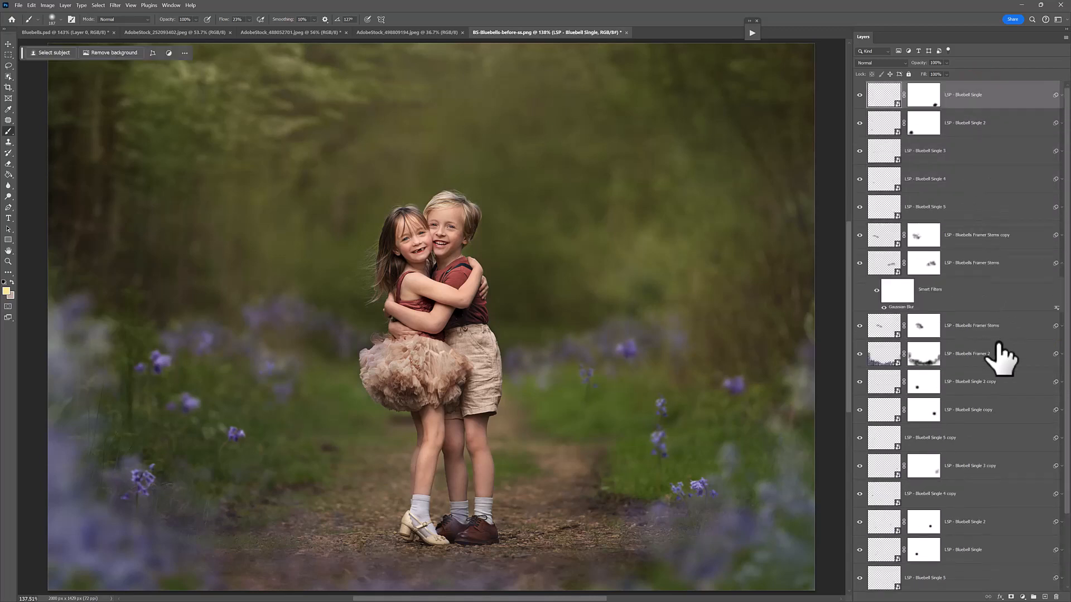
Step: Compare the portrait before and after by isolating the Background layer and restoring all the bluebell layers
scroll(998, 360, down, 3)
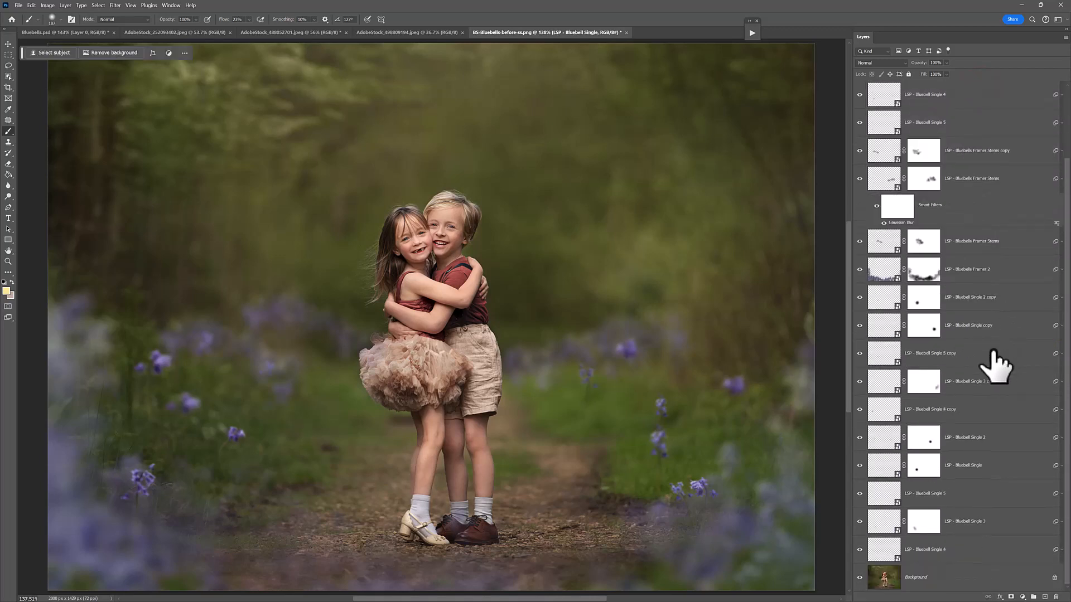
alt+click(860, 577)
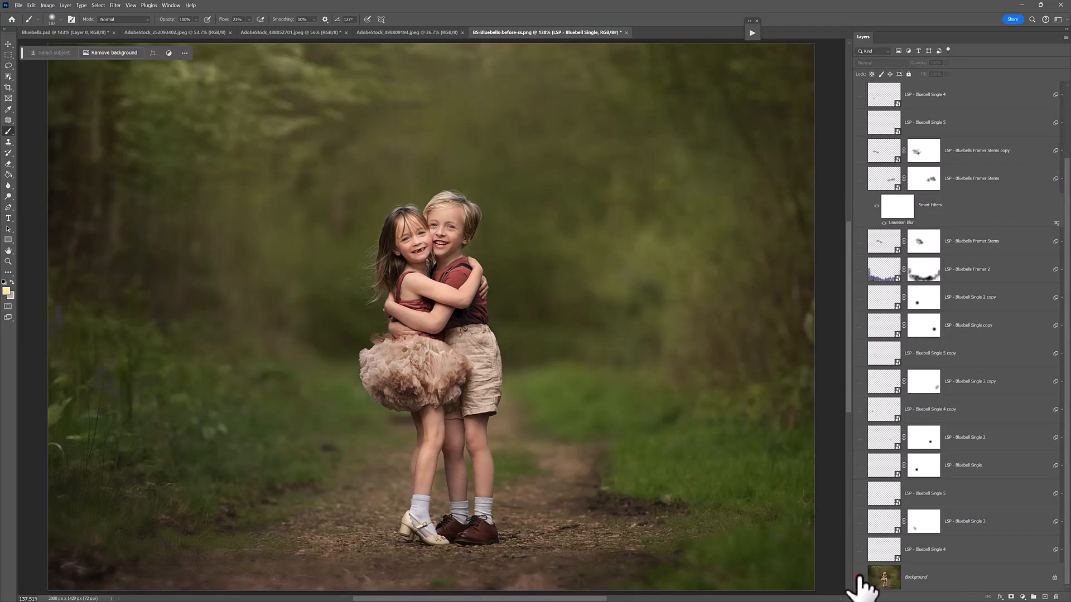
alt+click(859, 577)
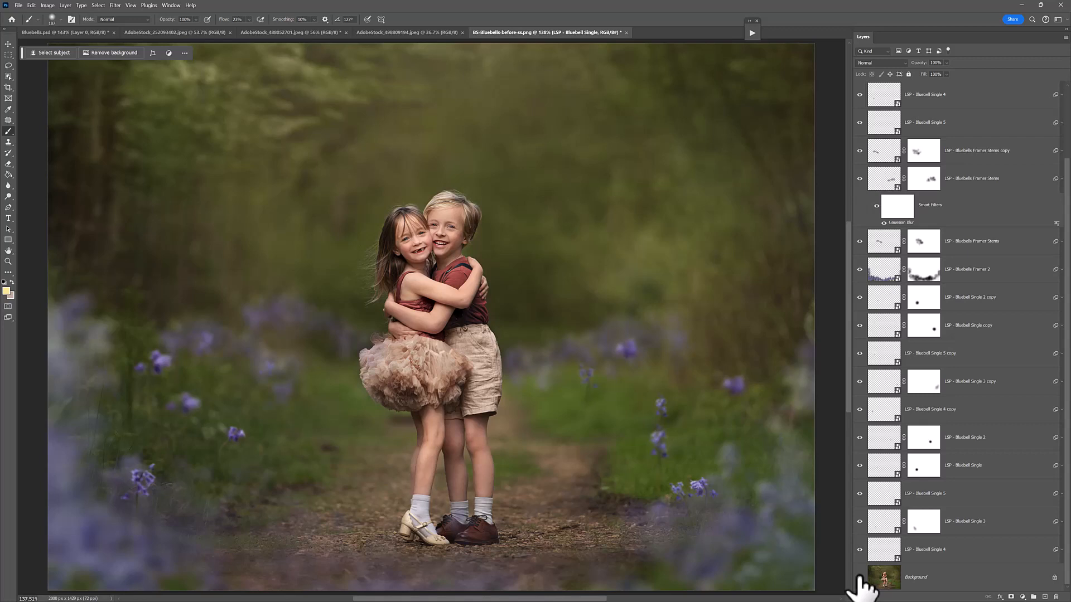
Step: Compare the composite with the finished BS-Bluebells-after image, examining its foreground flowers up close, and return to the working document
scroll(861, 588, up, 3)
key(z)
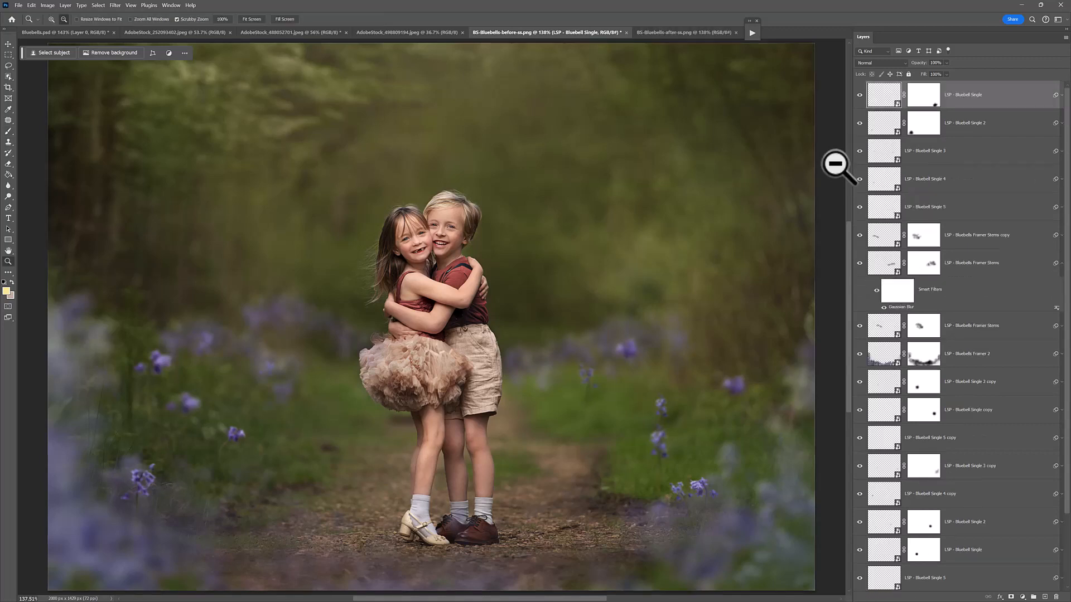
click(683, 33)
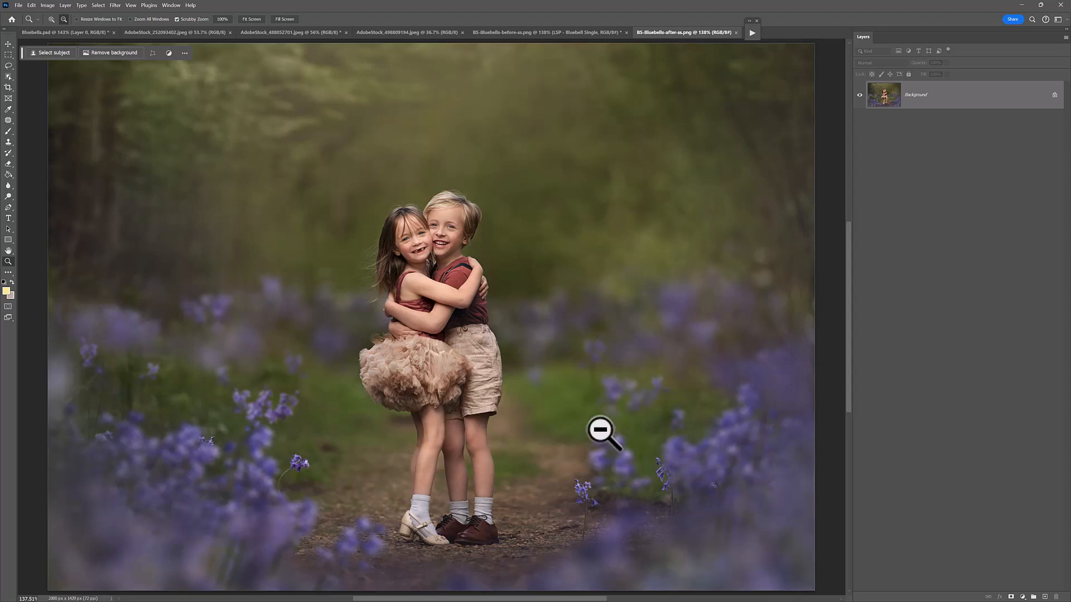
click(562, 34)
click(667, 35)
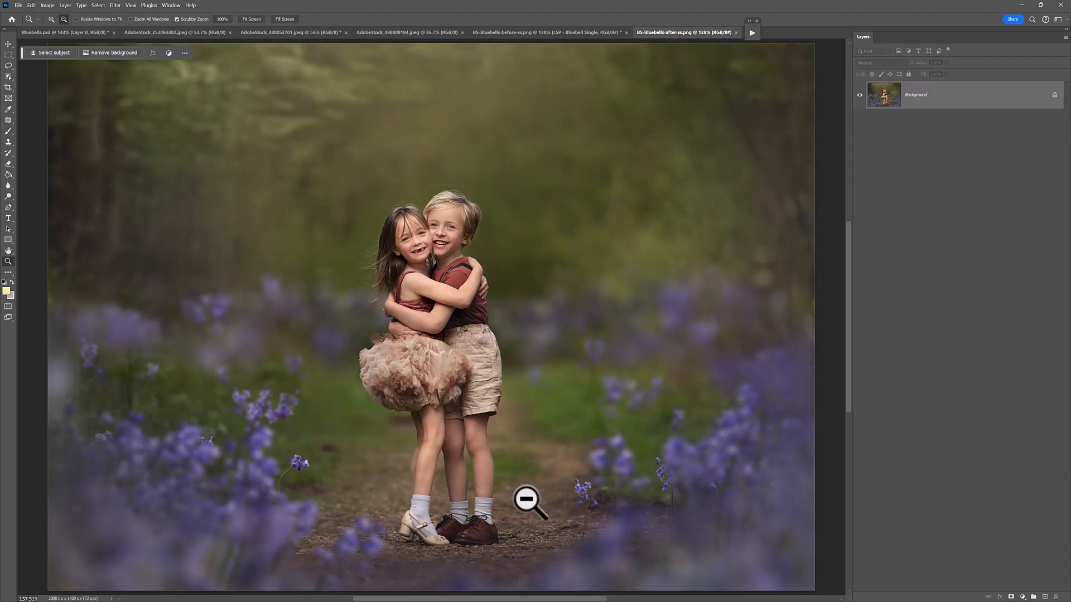
scroll(279, 521, up, 5)
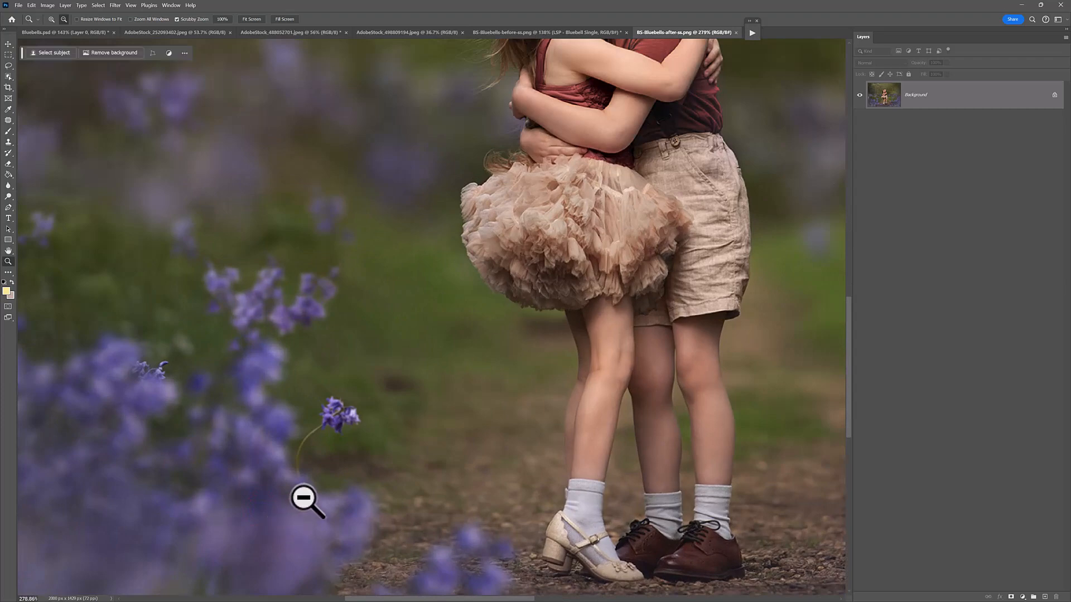
scroll(117, 385, down, 3)
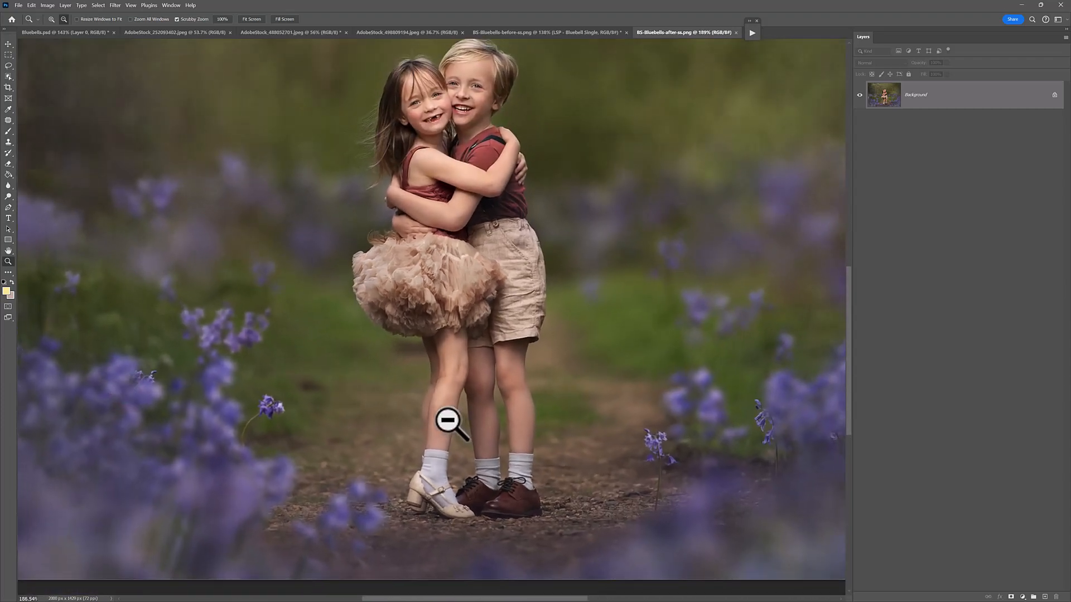
scroll(447, 421, down, 2)
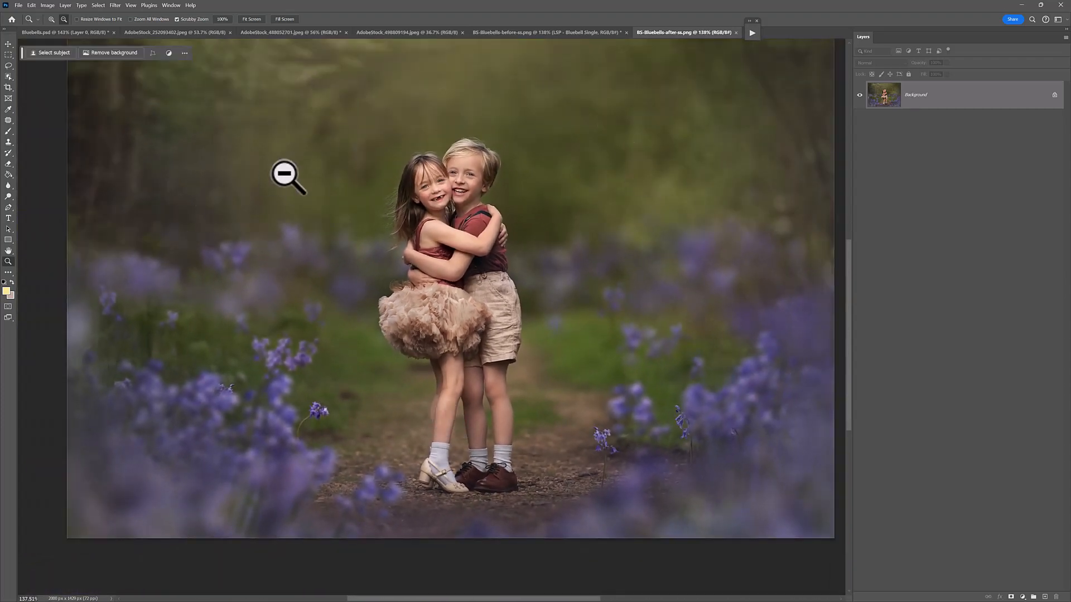
click(502, 32)
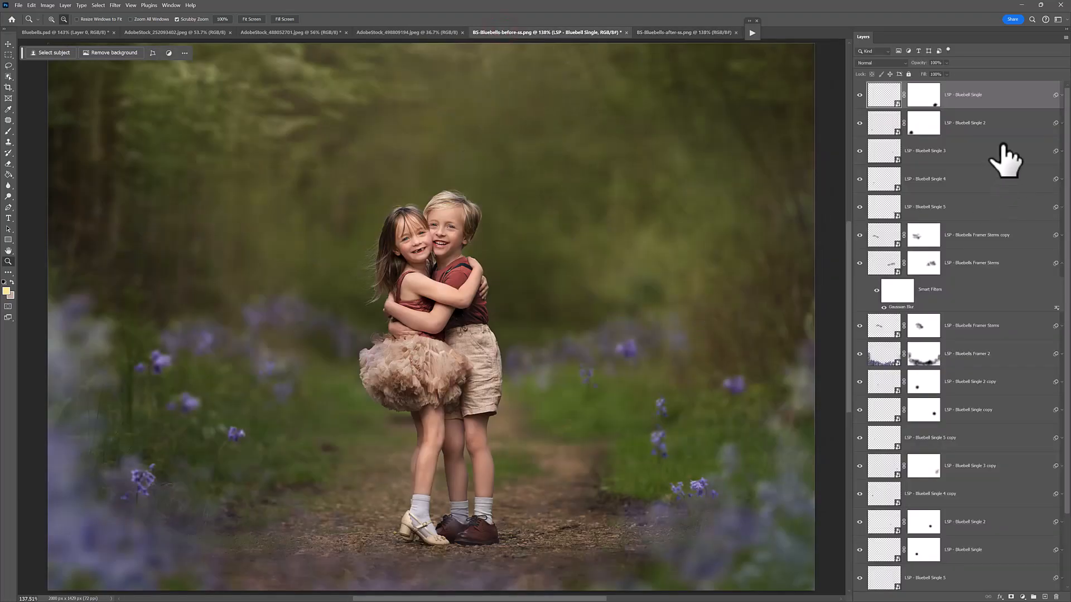
Step: Collapse the remaining Smart Filter list, group all the bluebell layers above the Background and name the group BLUEBELLS
click(1060, 264)
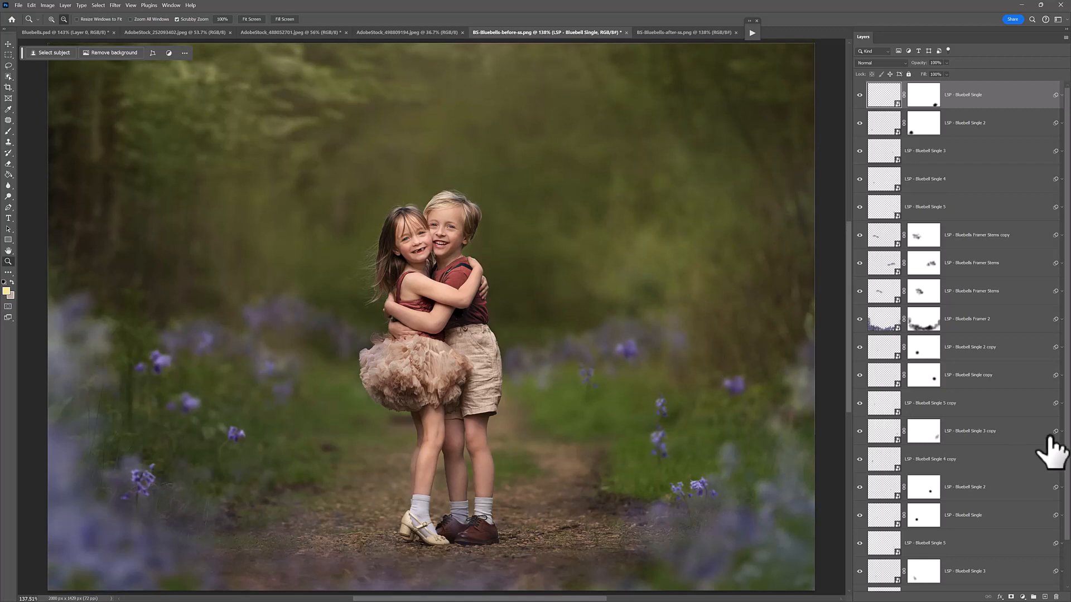
scroll(1040, 455, down, 2)
shift+click(997, 478)
drag(996, 478, 1033, 596)
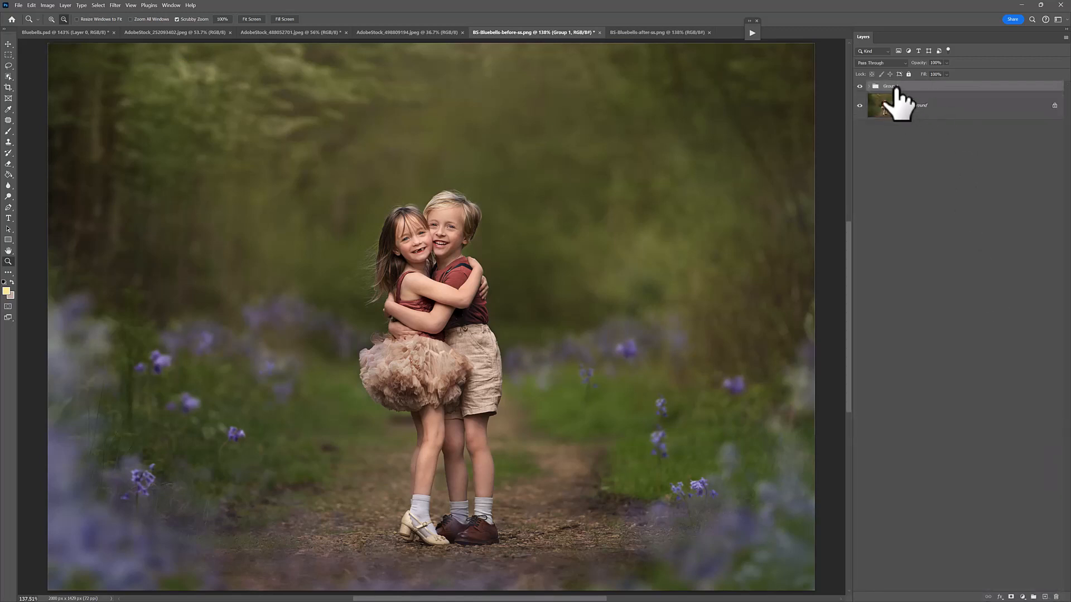
double_click(889, 86)
text(Bl)
text(UEBELLS)
key(Return)
Step: Compare the portrait with and without the BLUEBELLS group, leaving the group shown
click(860, 87)
click(862, 87)
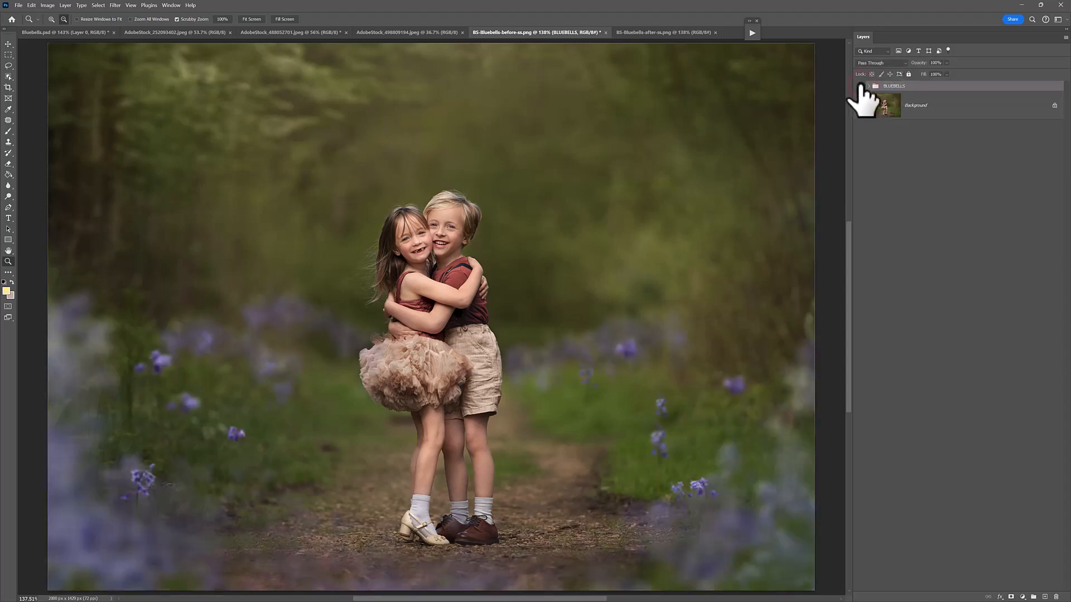
click(861, 86)
click(861, 86)
click(861, 86)
click(861, 86)
click(860, 87)
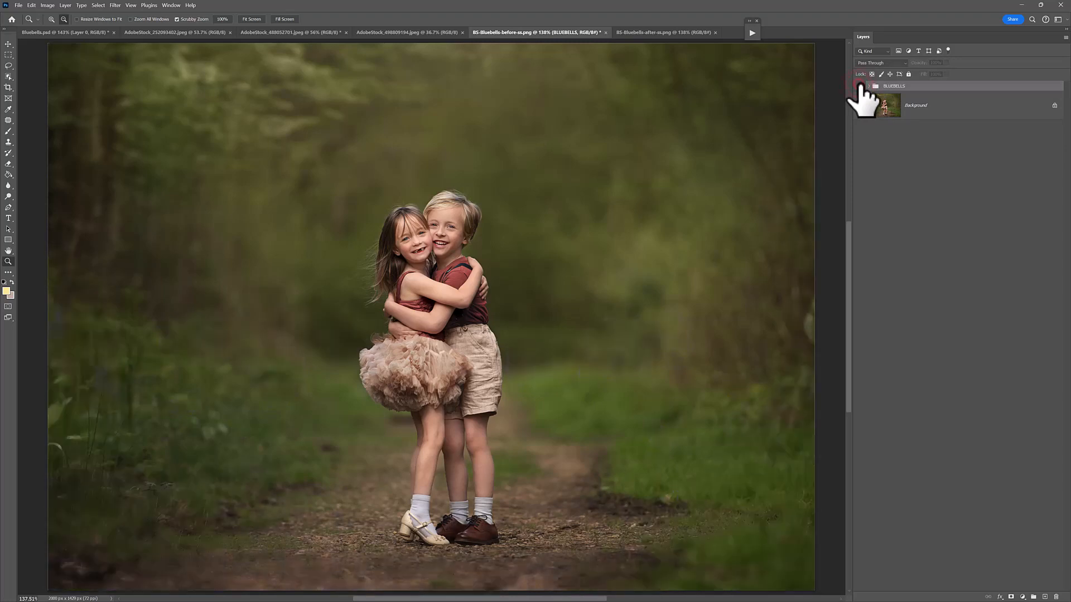
click(860, 86)
Step: Duplicate the BLUEBELLS group
right_click(891, 87)
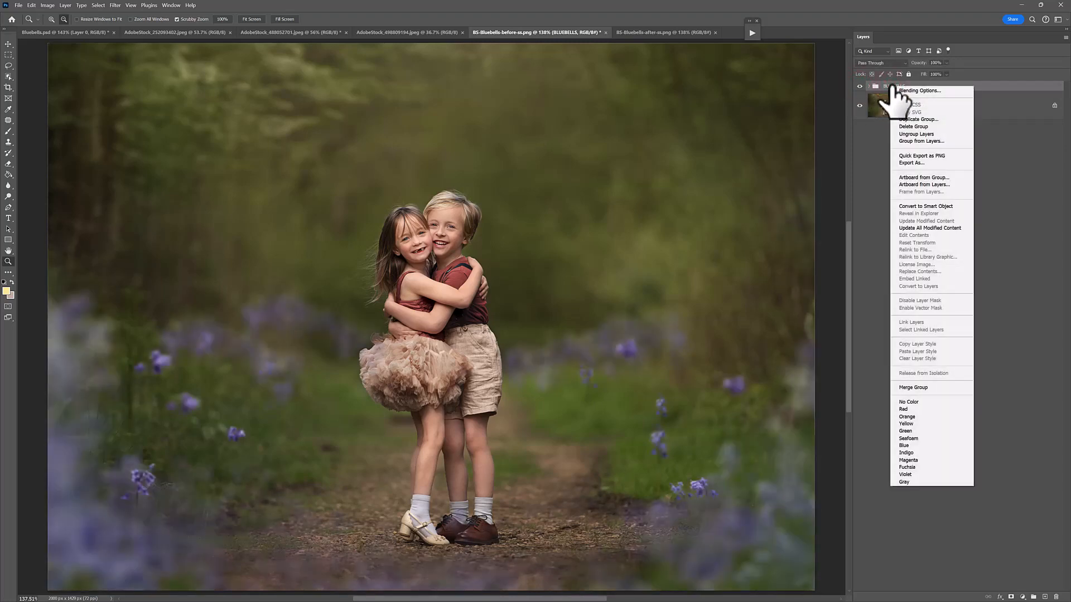
click(917, 115)
click(613, 180)
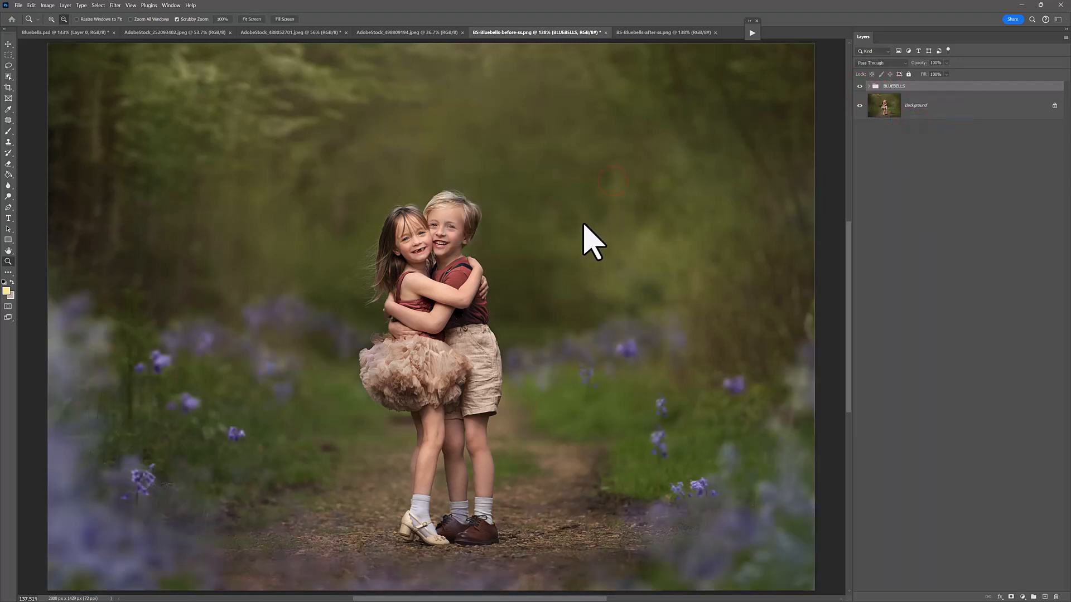
Step: Flip the BLUEBELLS copy group horizontally, enlarge it to about 137.8%, tilt it about 2 degrees and reposition it over the path edges
key(ctrl+t)
right_click(484, 281)
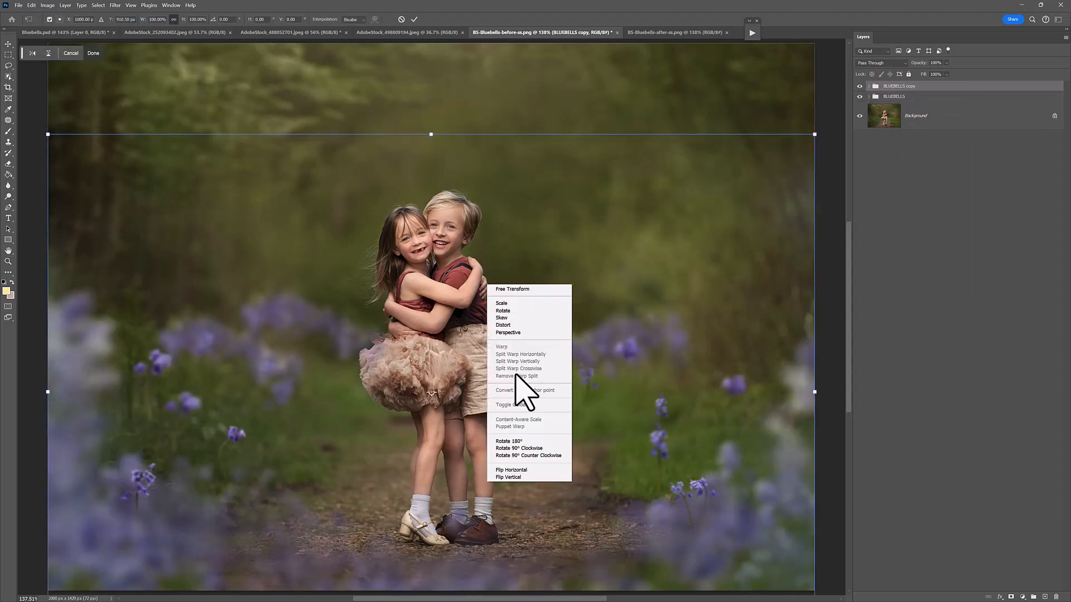
click(520, 470)
drag(484, 109, 495, 112)
drag(442, 137, 435, 65)
drag(509, 282, 520, 317)
drag(465, 101, 469, 14)
drag(464, 422, 501, 499)
click(932, 88)
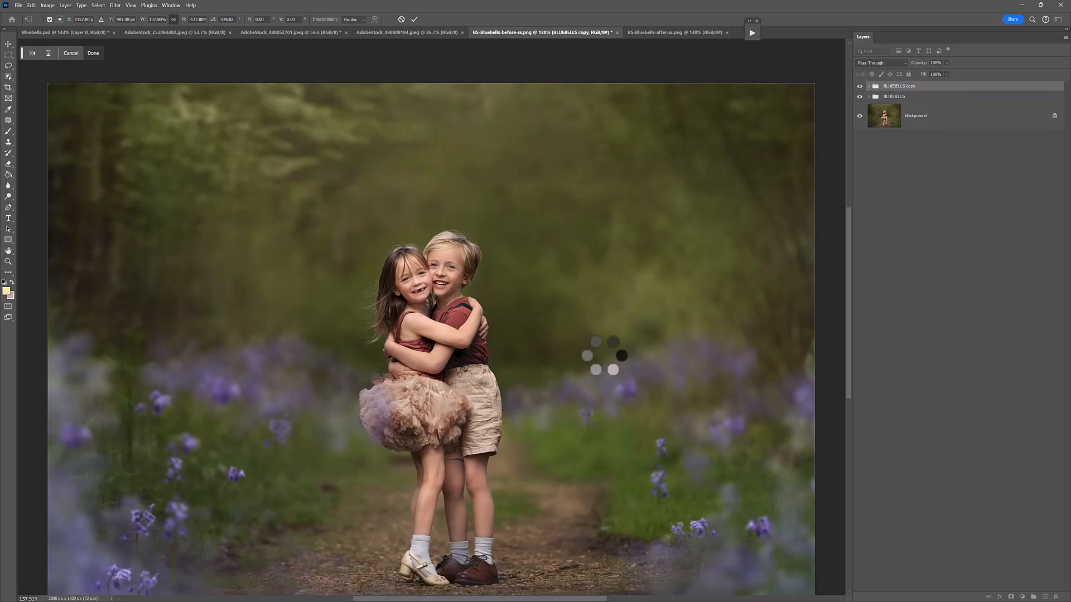
Step: Compare the portrait with and without the BLUEBELLS copy group, leaving the copy shown
key(z)
scroll(605, 357, down, 3)
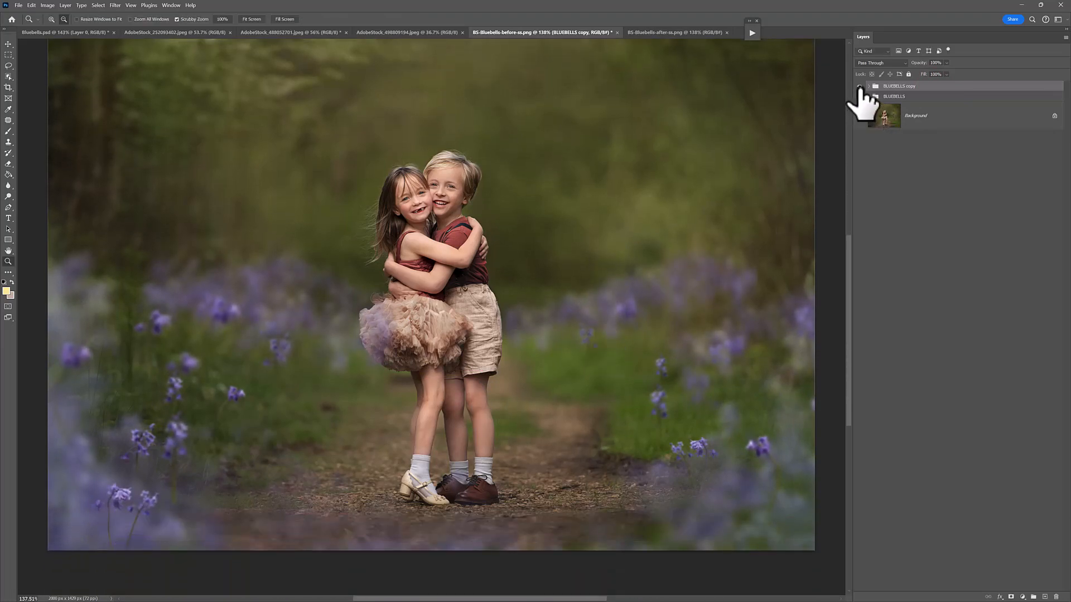
click(859, 86)
click(859, 86)
click(860, 87)
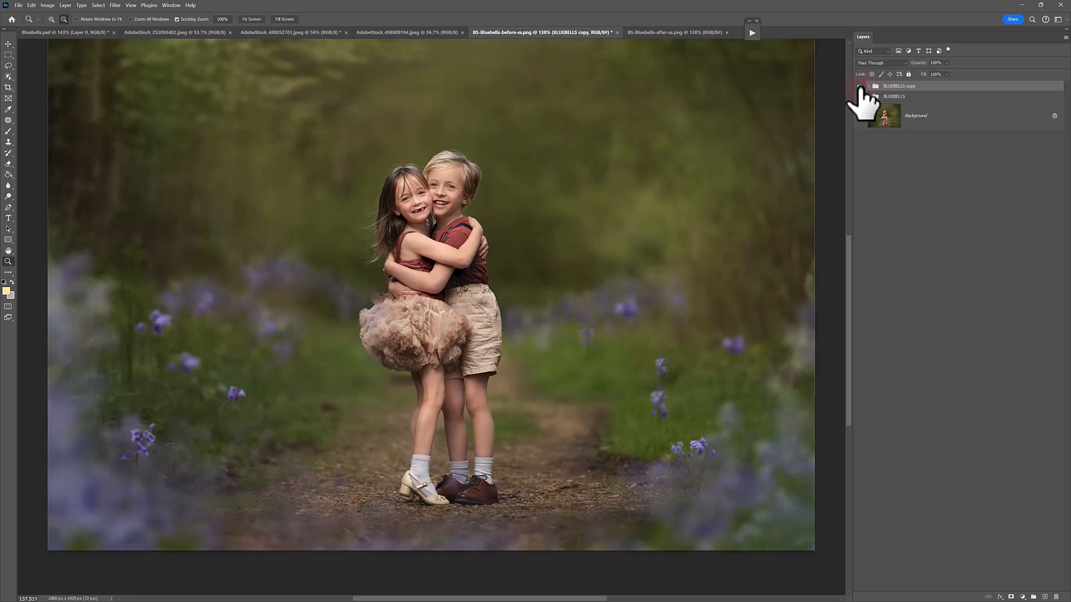
click(859, 86)
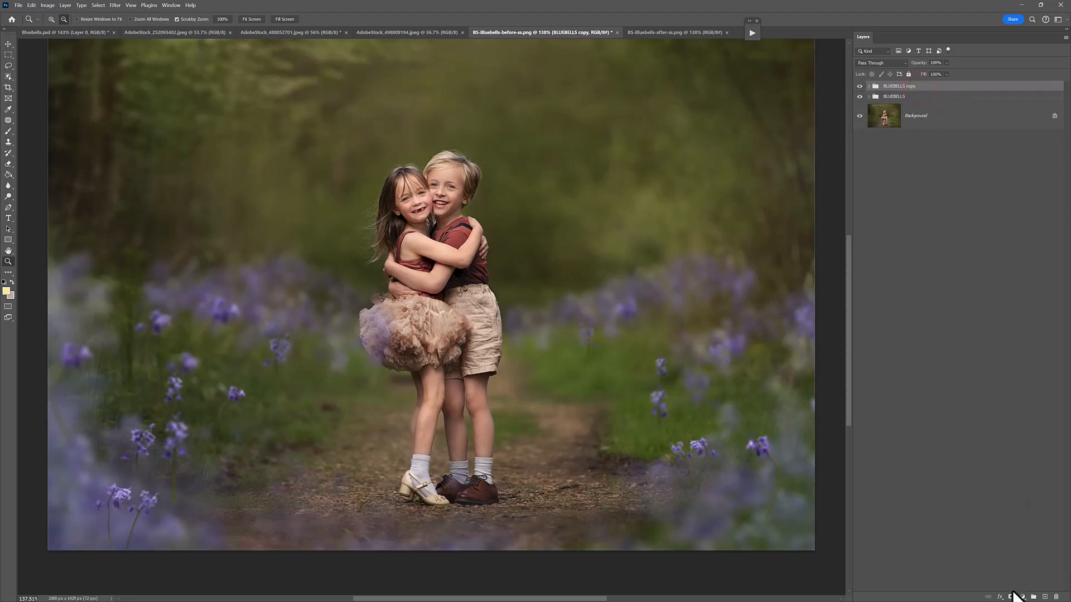
Step: Add a layer mask to the BLUEBELLS copy group and paint out its flowers along the lower-left foreground with the soft black brush
click(998, 583)
click(9, 133)
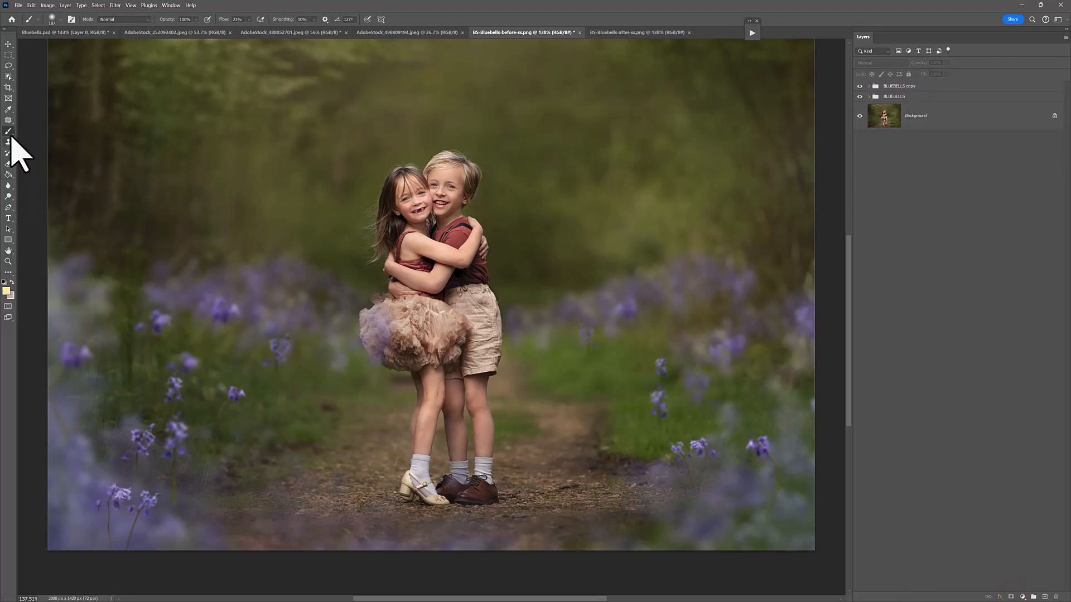
click(903, 83)
click(1011, 597)
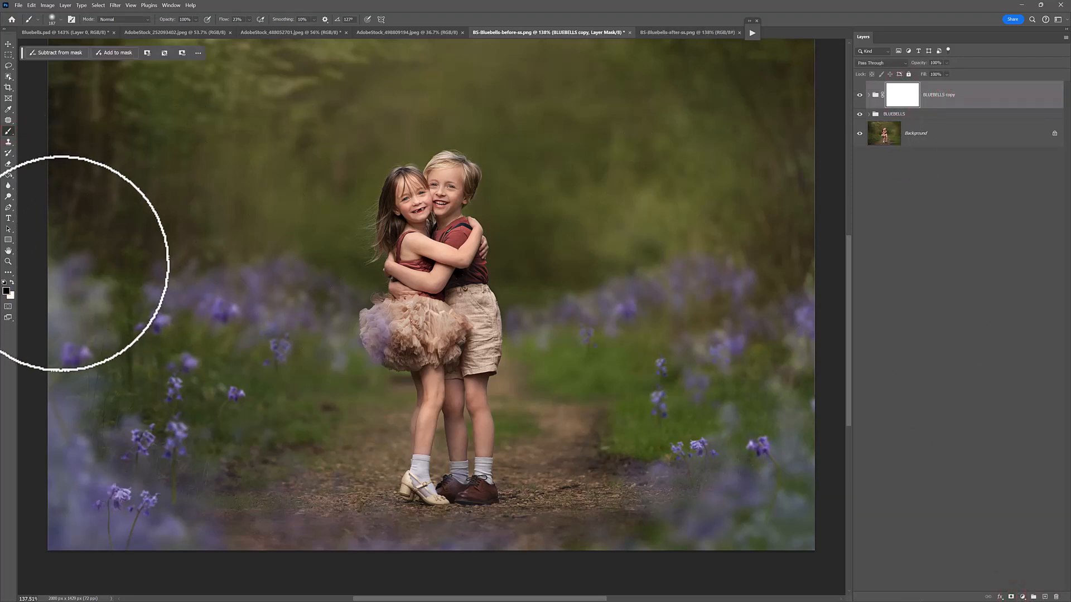
mouse_move(112, 490)
mouse_down()
mouse_move(78, 543)
mouse_move(115, 499)
mouse_move(162, 509)
mouse_move(94, 559)
mouse_move(33, 451)
mouse_move(45, 431)
mouse_move(107, 524)
mouse_move(258, 516)
mouse_move(334, 538)
mouse_up()
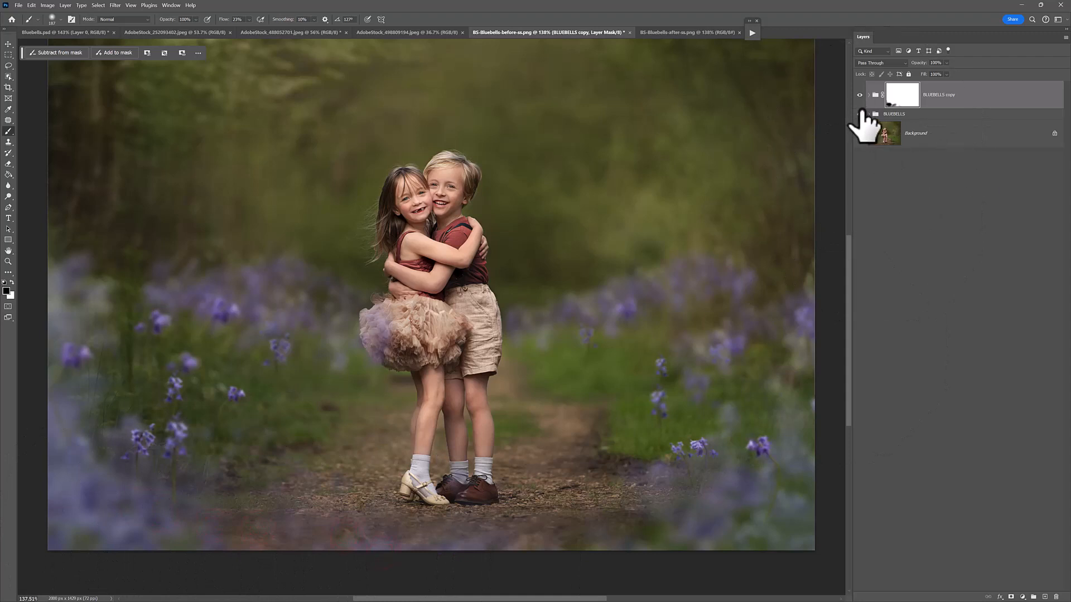
Step: Check the portrait without both bluebell groups, restore them and view the finished BS-Bluebells-after image
drag(860, 107, 859, 95)
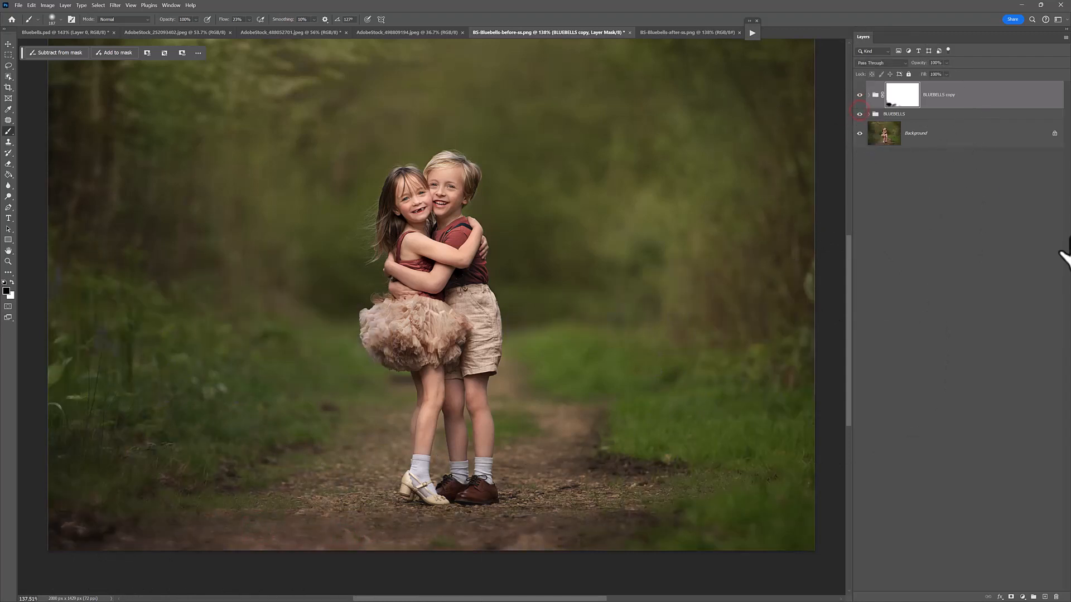
click(689, 32)
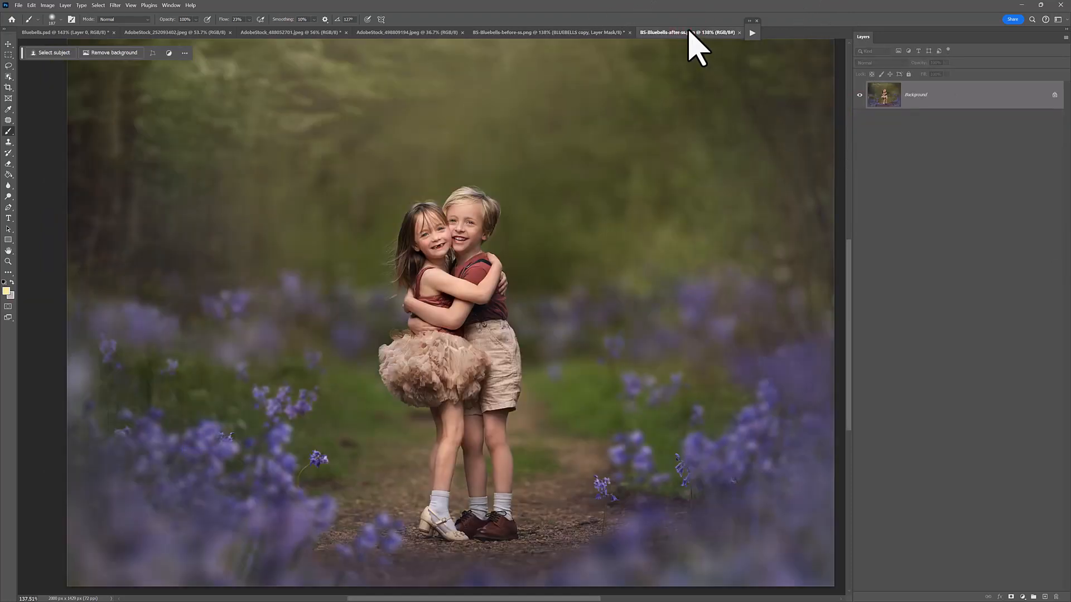